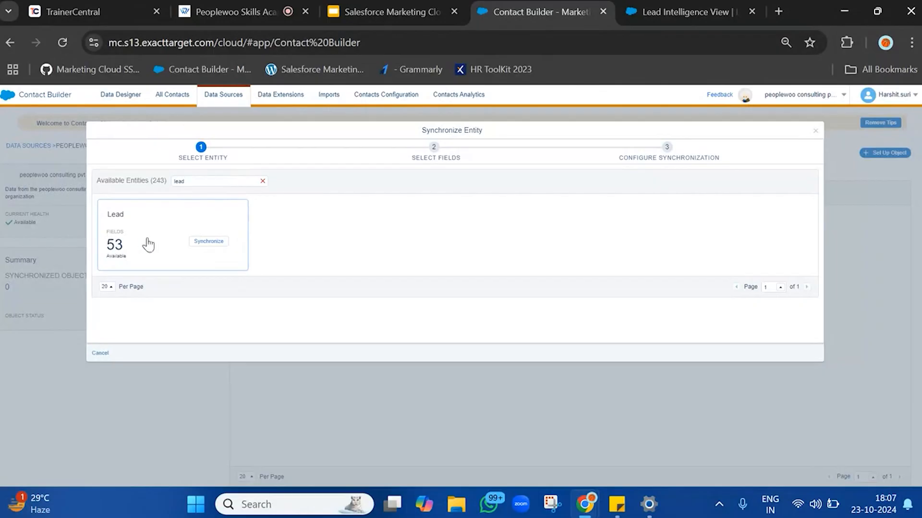
Choose the Lead entity to synchronize and browse its list of available fields.
{"action": "left_click", "coordinate": [219, 244]}
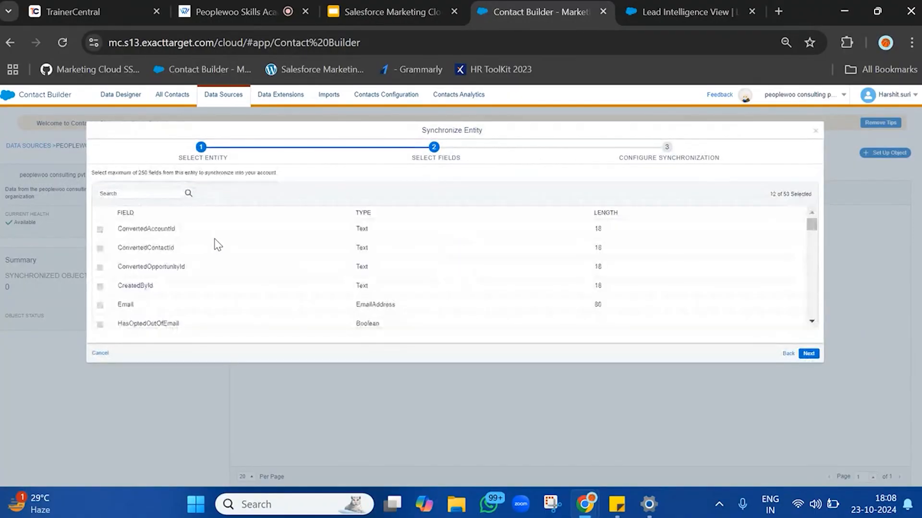
{"action": "scroll", "coordinate": [156, 232], "scroll_direction": "down", "scroll_amount": 4}
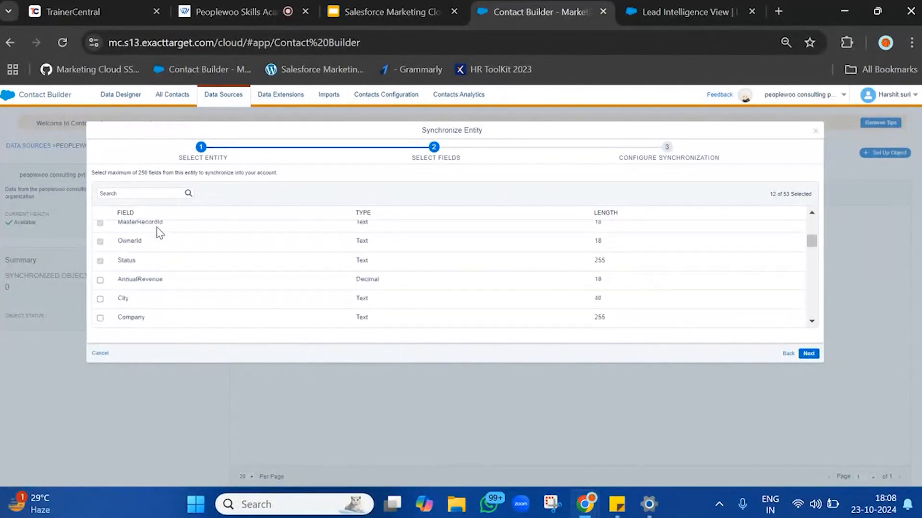
{"action": "scroll", "coordinate": [160, 233], "scroll_direction": "down", "scroll_amount": 10}
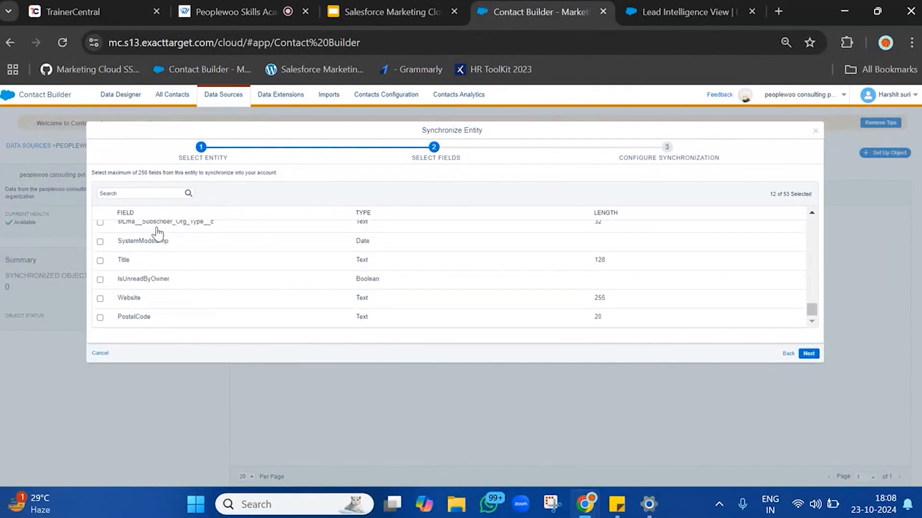
{"action": "scroll", "coordinate": [159, 233], "scroll_direction": "up", "scroll_amount": 15}
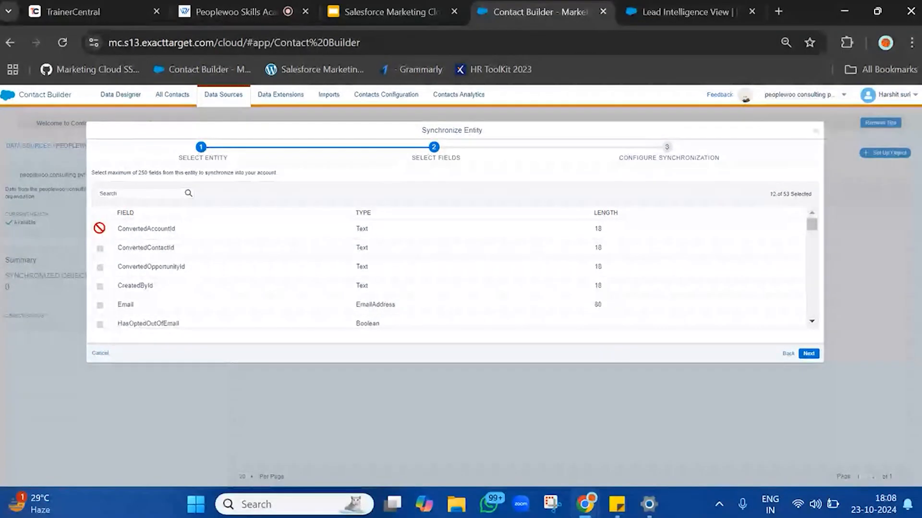
{"action": "scroll", "coordinate": [134, 273], "scroll_direction": "down", "scroll_amount": 5}
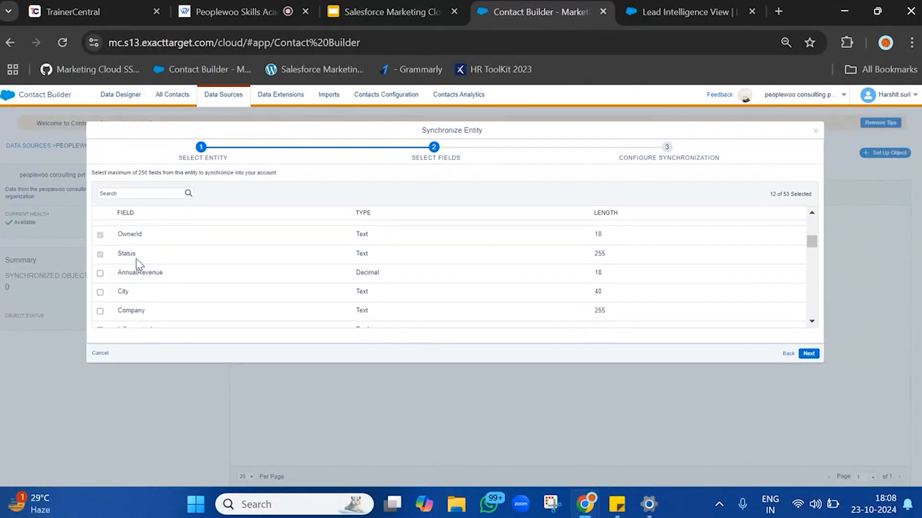
{"action": "left_click_drag", "start_coordinate": [135, 259], "coordinate": [111, 236]}
{"action": "left_click", "coordinate": [112, 236]}
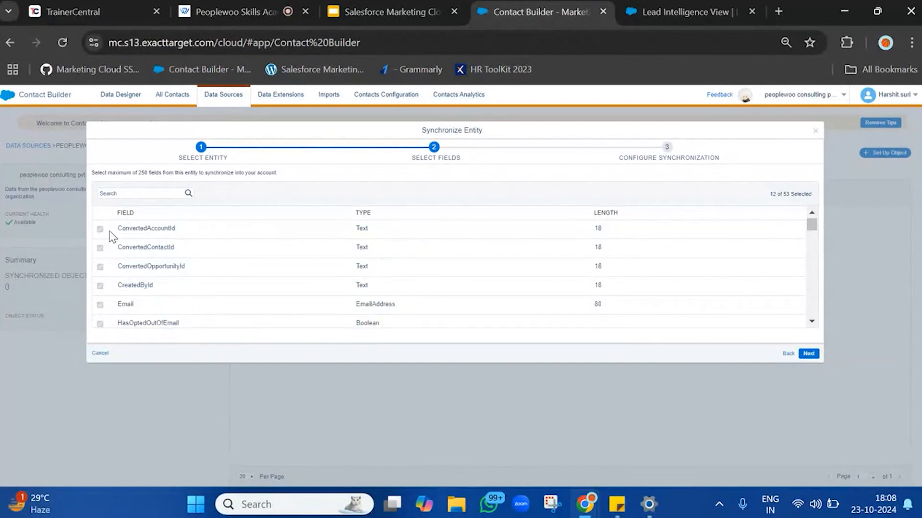
{"action": "scroll", "coordinate": [113, 236], "scroll_direction": "down", "scroll_amount": 5}
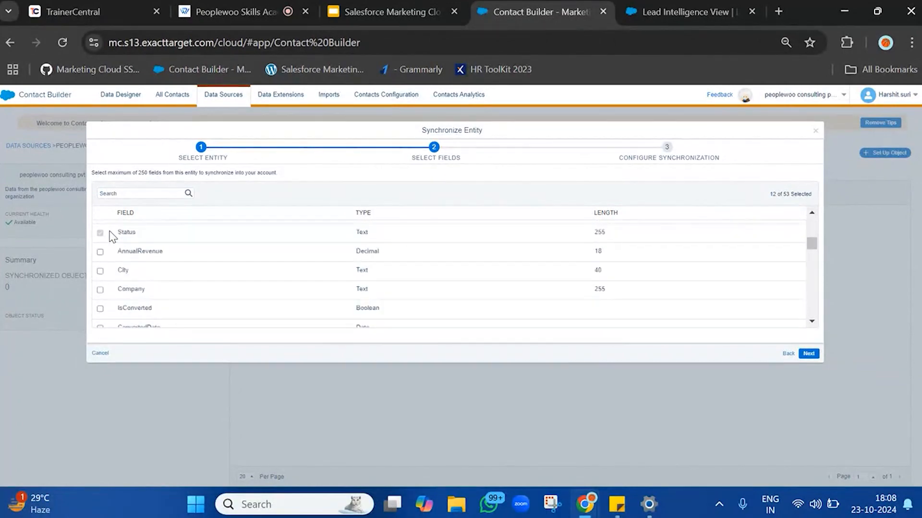
{"action": "scroll", "coordinate": [111, 233], "scroll_direction": "up", "scroll_amount": 1}
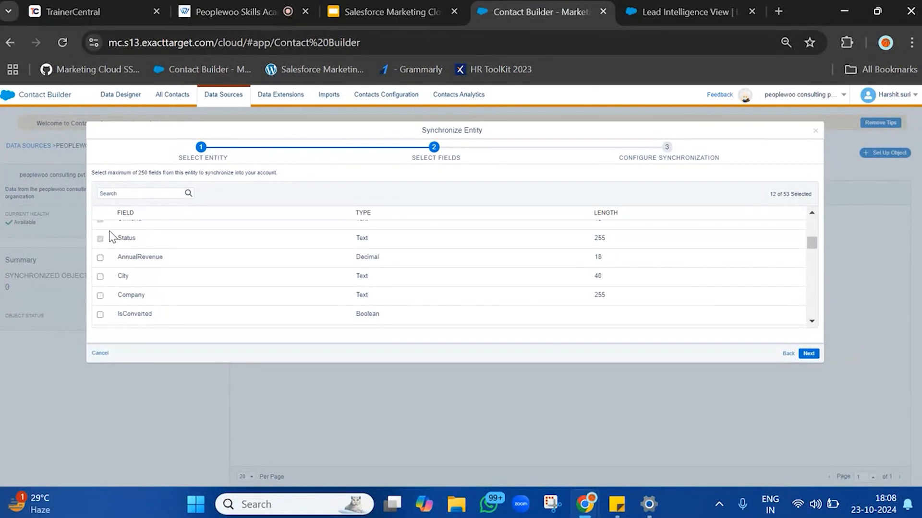
{"action": "scroll", "coordinate": [111, 233], "scroll_direction": "down", "scroll_amount": 1}
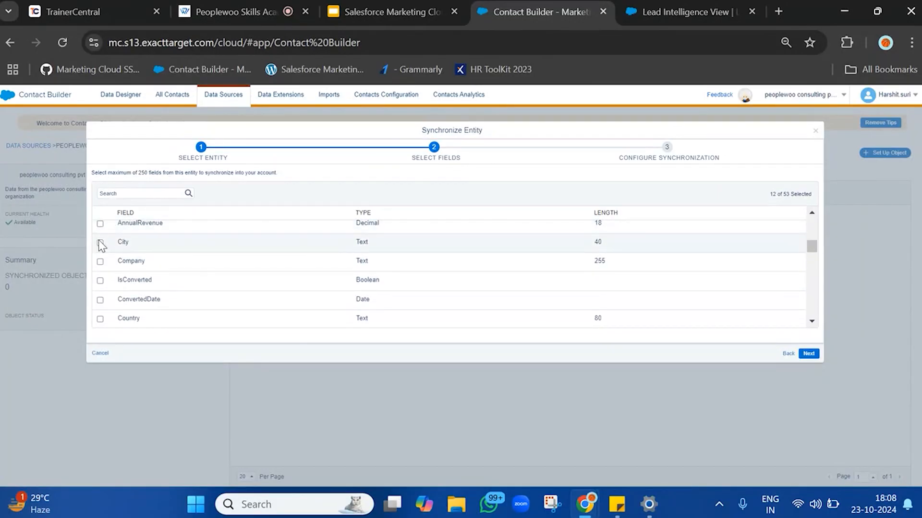
Add the City and Country fields to the Lead synchronization.
{"action": "left_click", "coordinate": [101, 243]}
{"action": "scroll", "coordinate": [101, 255], "scroll_direction": "down", "scroll_amount": 2}
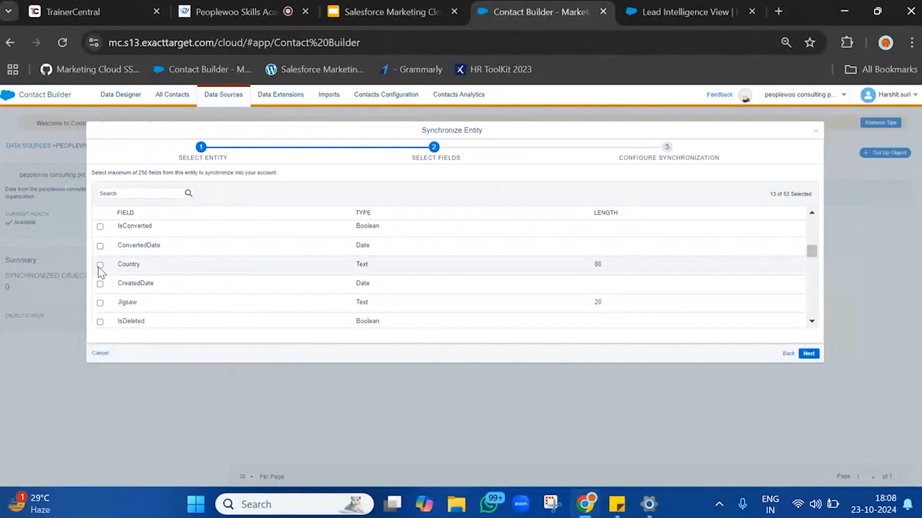
{"action": "left_click", "coordinate": [100, 266]}
{"action": "scroll", "coordinate": [100, 265], "scroll_direction": "down", "scroll_amount": 3}
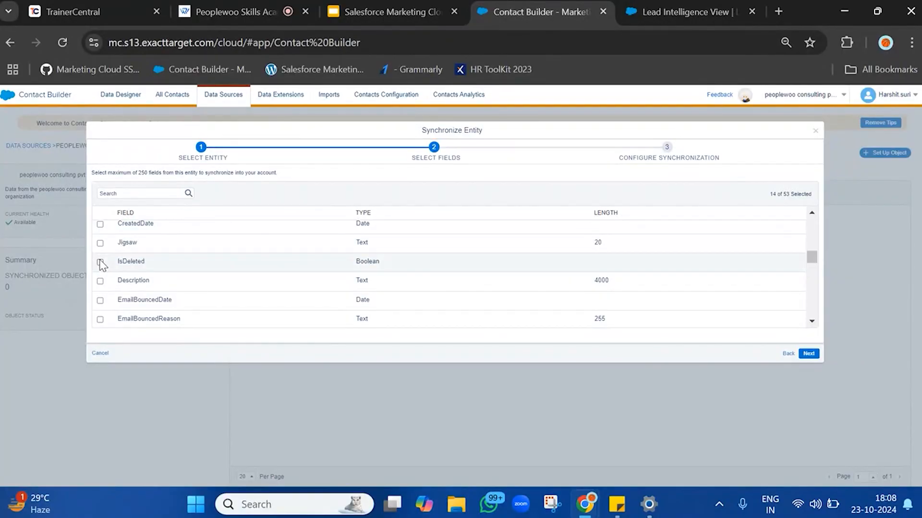
{"action": "scroll", "coordinate": [120, 300], "scroll_direction": "down", "scroll_amount": 3}
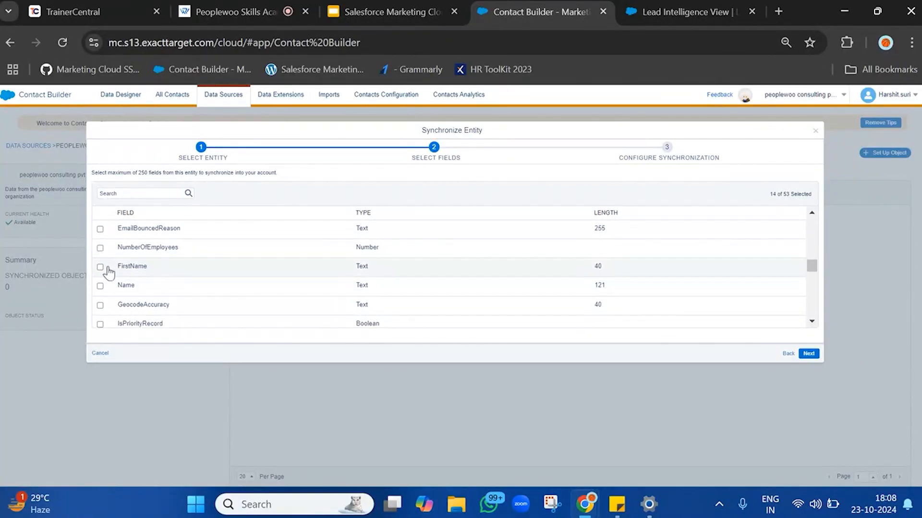
Add the FirstName and LastName fields to the Lead synchronization.
{"action": "left_click", "coordinate": [101, 267]}
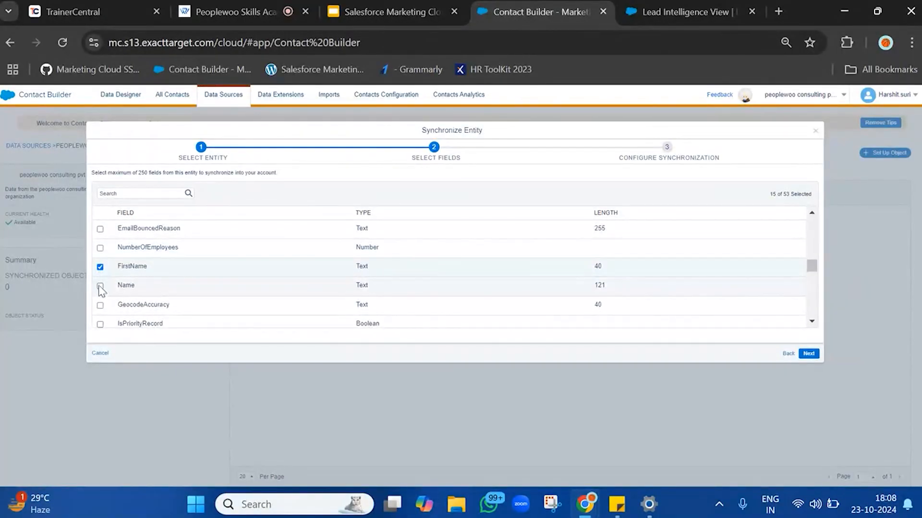
{"action": "scroll", "coordinate": [101, 290], "scroll_direction": "down", "scroll_amount": 3}
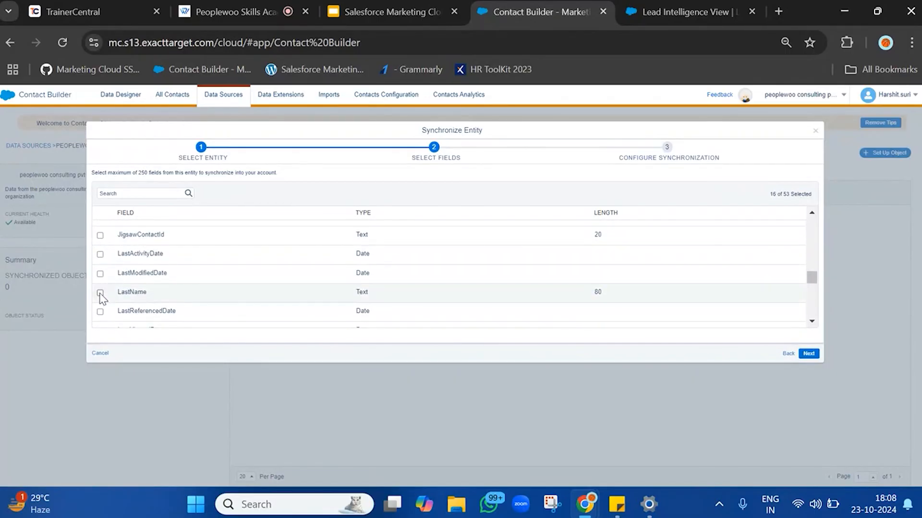
{"action": "left_click", "coordinate": [100, 291]}
{"action": "scroll", "coordinate": [102, 298], "scroll_direction": "down", "scroll_amount": 2}
{"action": "scroll", "coordinate": [101, 300], "scroll_direction": "down", "scroll_amount": 2}
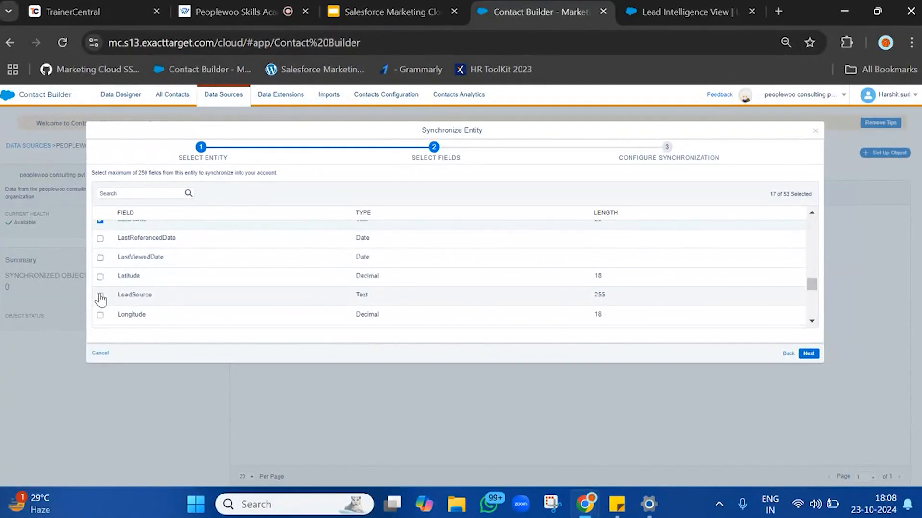
{"action": "scroll", "coordinate": [101, 299], "scroll_direction": "down", "scroll_amount": 3}
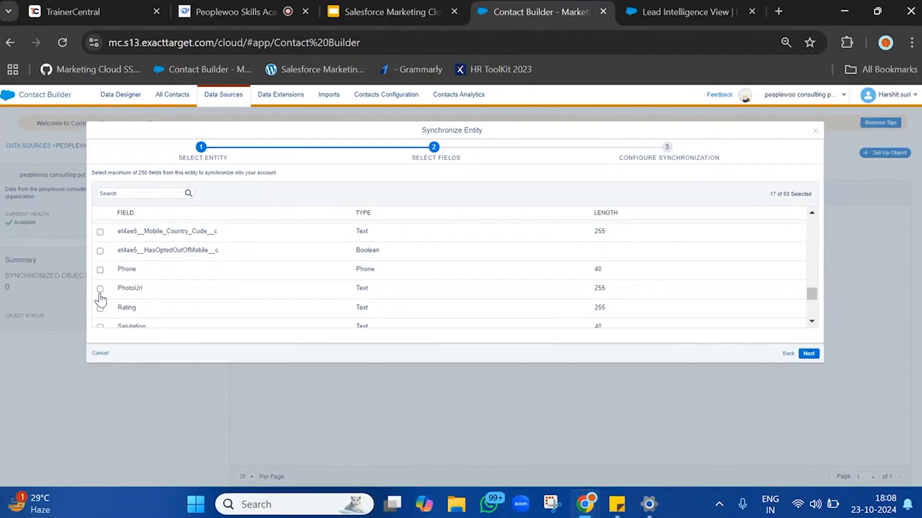
Add the Phone field and continue to the synchronization configuration.
{"action": "left_click", "coordinate": [101, 261]}
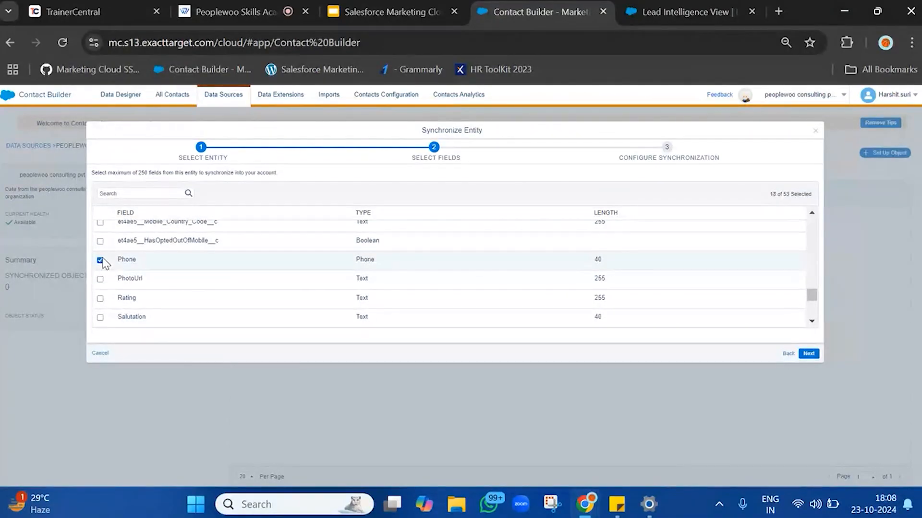
{"action": "scroll", "coordinate": [103, 263], "scroll_direction": "down", "scroll_amount": 5}
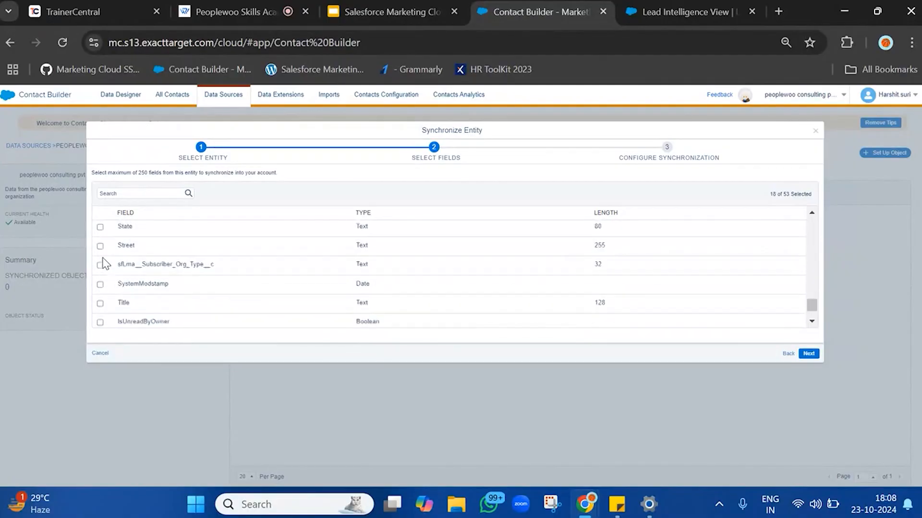
{"action": "scroll", "coordinate": [104, 263], "scroll_direction": "down", "scroll_amount": 1}
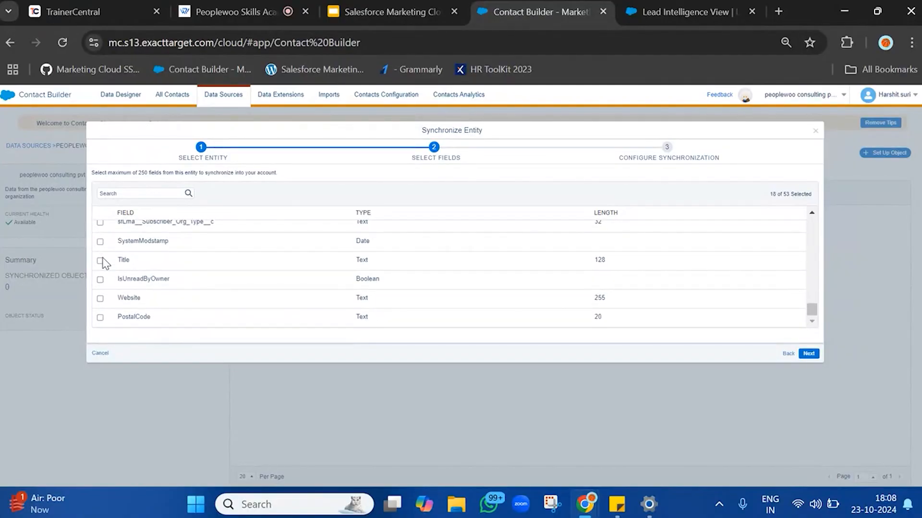
{"action": "scroll", "coordinate": [151, 312], "scroll_direction": "up", "scroll_amount": 20}
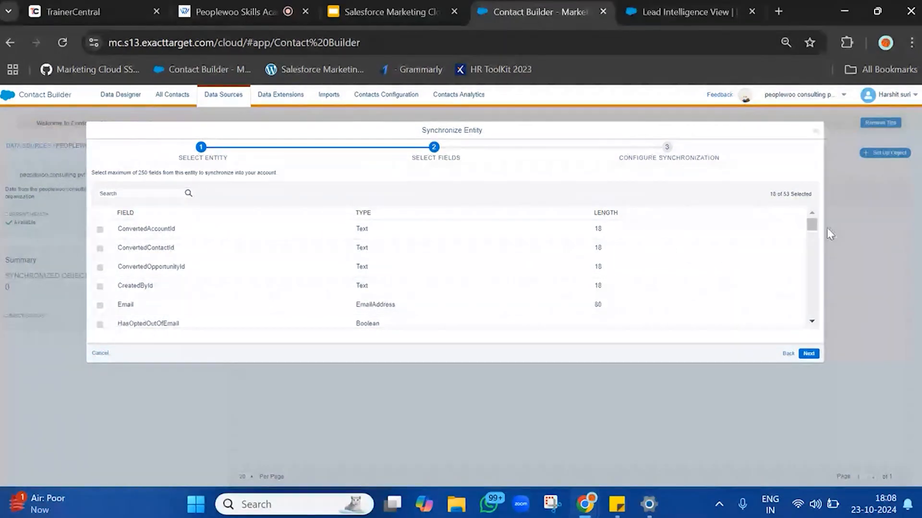
{"action": "left_click", "coordinate": [809, 353]}
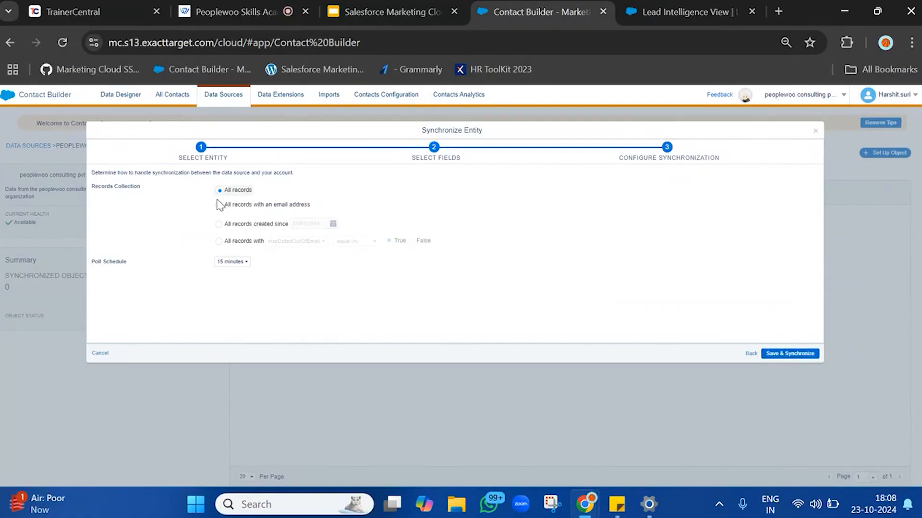
{"action": "left_click", "coordinate": [242, 205]}
{"action": "left_click", "coordinate": [234, 226]}
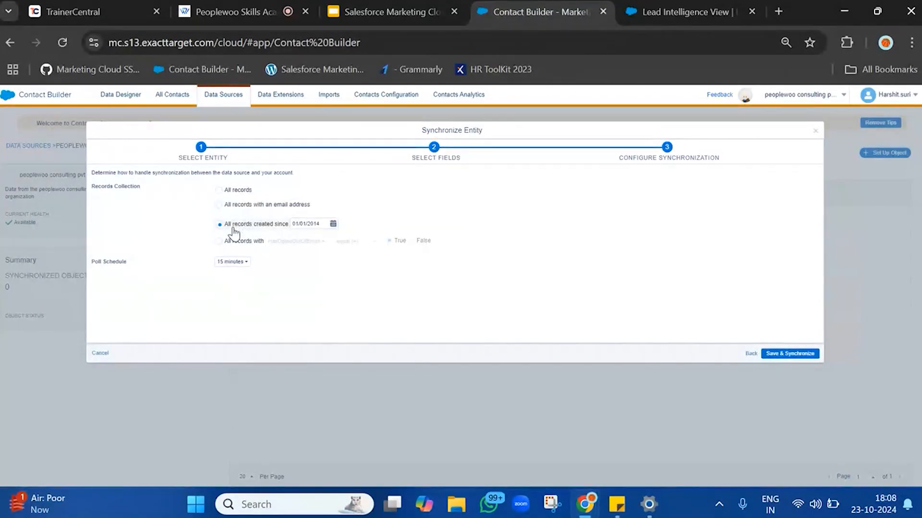
{"action": "left_click", "coordinate": [247, 194]}
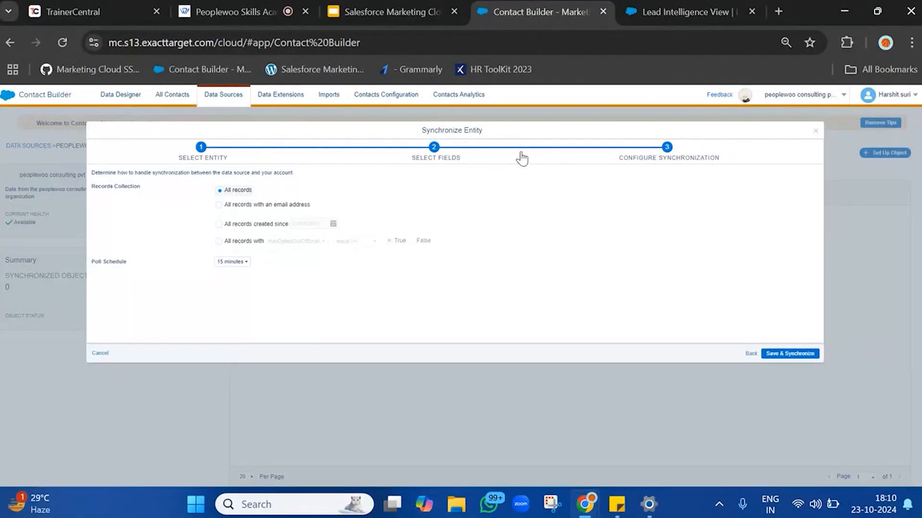
{"action": "left_click", "coordinate": [297, 205]}
{"action": "left_click_drag", "start_coordinate": [324, 207], "coordinate": [225, 210]}
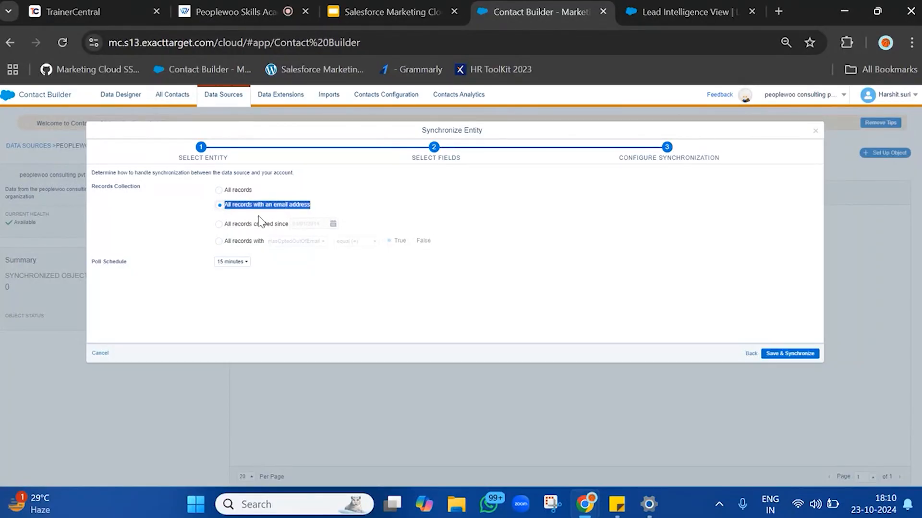
Try limiting the records collection to records created since a date, browsing the date picker's months.
{"action": "left_click", "coordinate": [246, 227]}
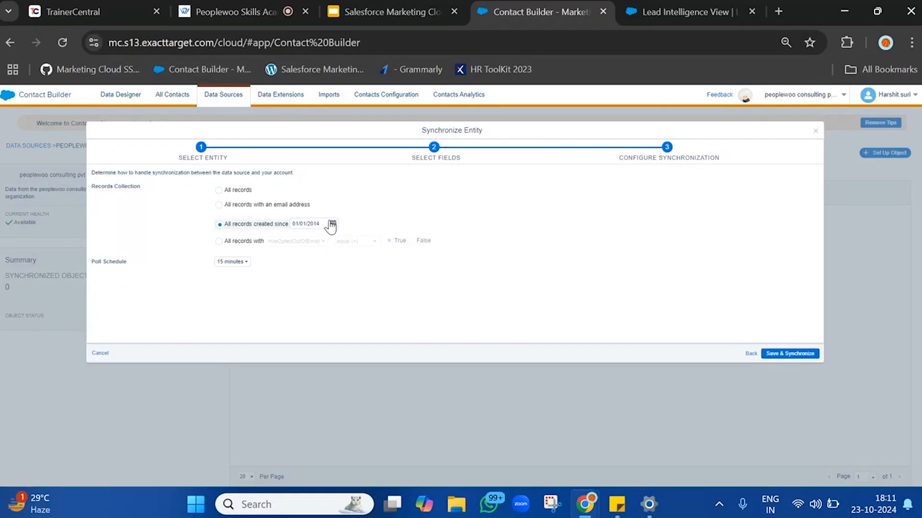
{"action": "left_click", "coordinate": [331, 224]}
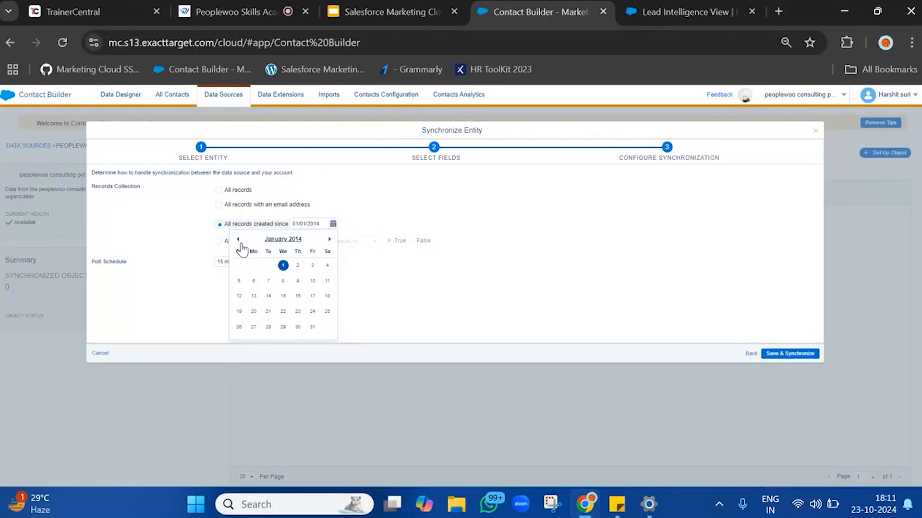
{"action": "left_click", "coordinate": [329, 239]}
{"action": "triple_click", "coordinate": [329, 239]}
{"action": "triple_click", "coordinate": [330, 239]}
{"action": "triple_click", "coordinate": [329, 239]}
{"action": "triple_click", "coordinate": [329, 239]}
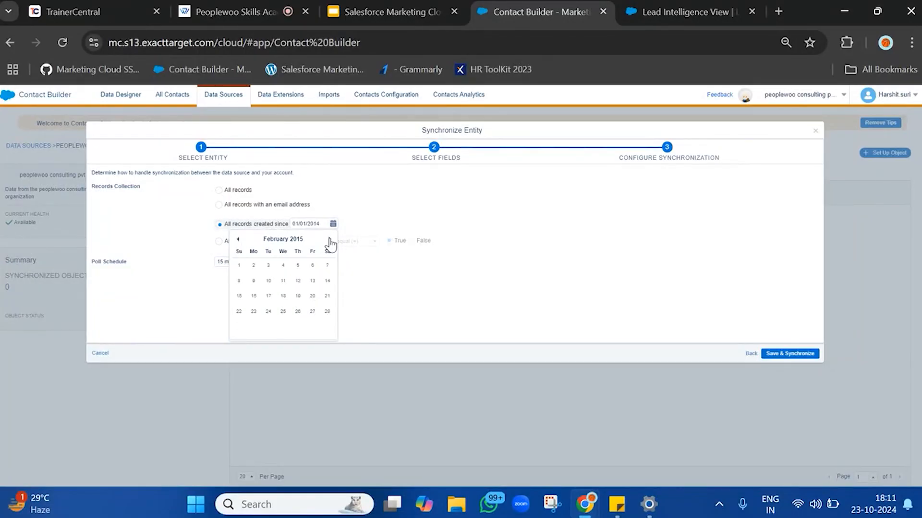
{"action": "triple_click", "coordinate": [329, 239]}
{"action": "double_click", "coordinate": [329, 239]}
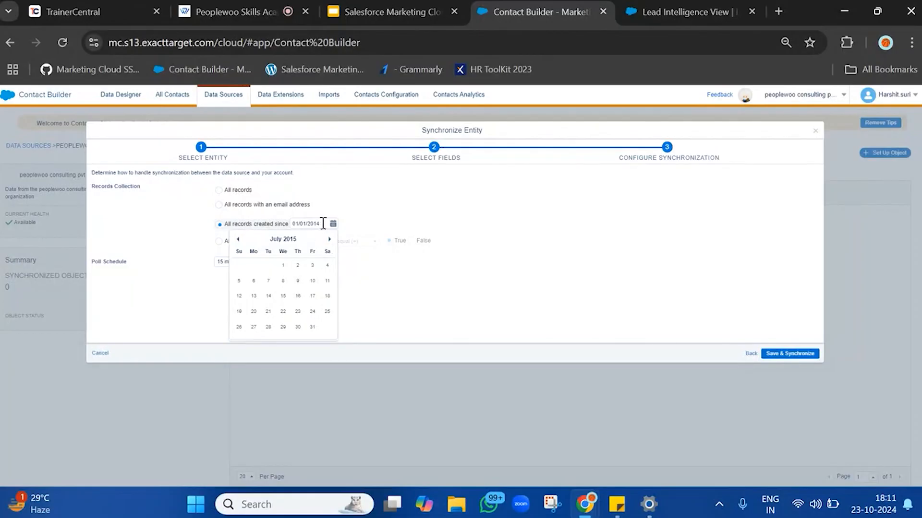
{"action": "left_click", "coordinate": [329, 240]}
{"action": "left_click", "coordinate": [329, 239]}
{"action": "left_click", "coordinate": [329, 240]}
{"action": "left_click", "coordinate": [390, 227]}
{"action": "double_click", "coordinate": [389, 227]}
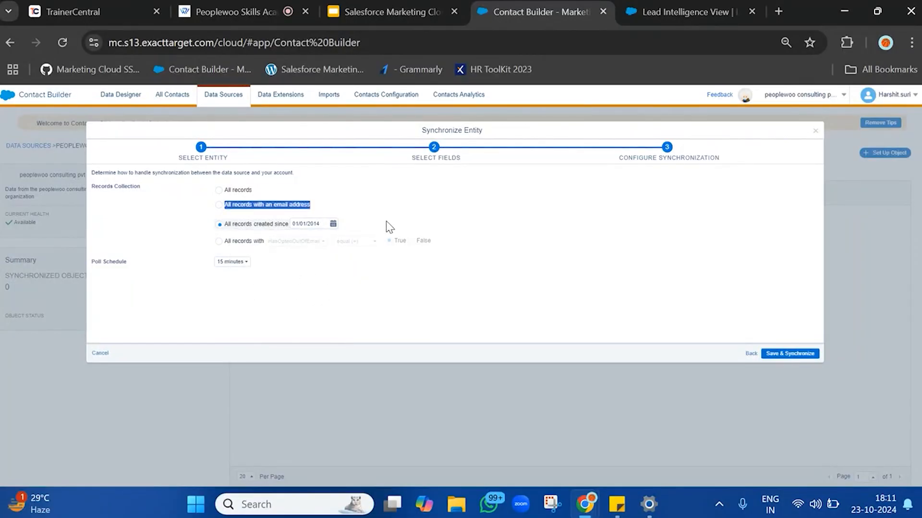
Set the records collection to all records with HasOptedOutOfEmail equal to True.
{"action": "left_click", "coordinate": [234, 245]}
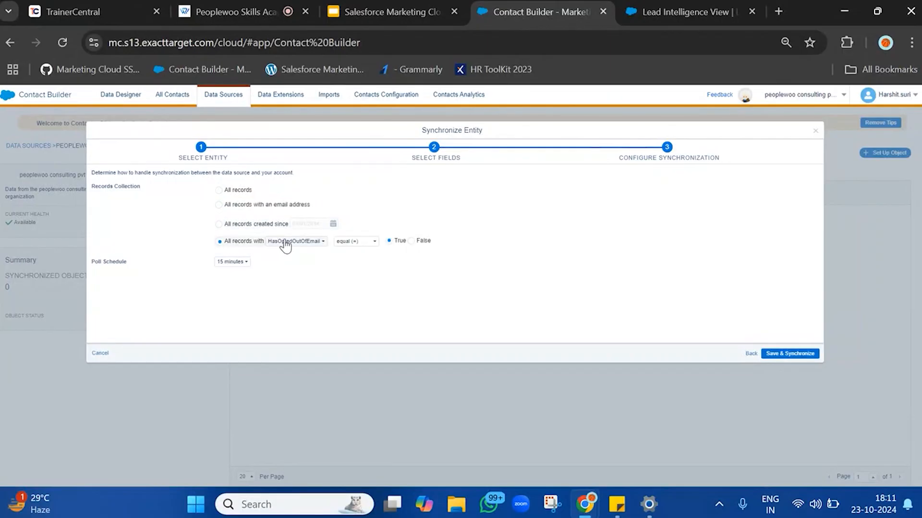
{"action": "left_click", "coordinate": [284, 241]}
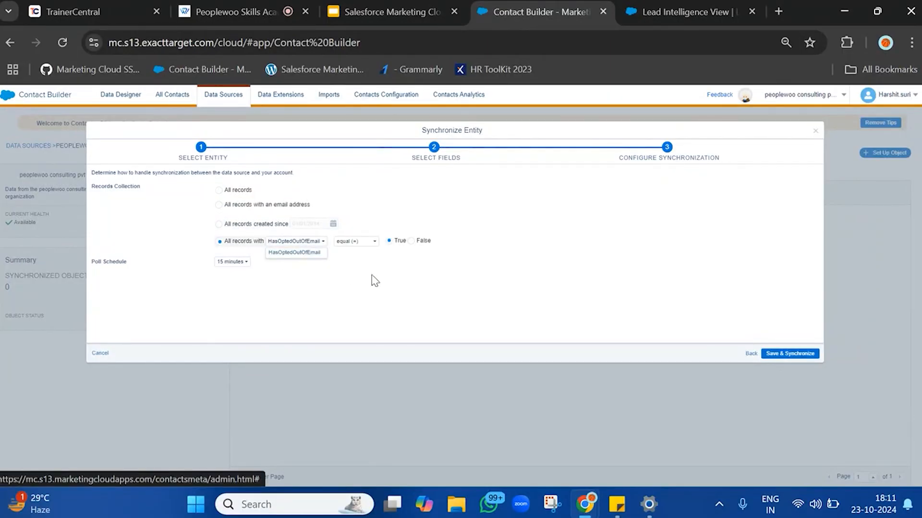
{"action": "left_click", "coordinate": [391, 275]}
{"action": "left_click", "coordinate": [356, 242]}
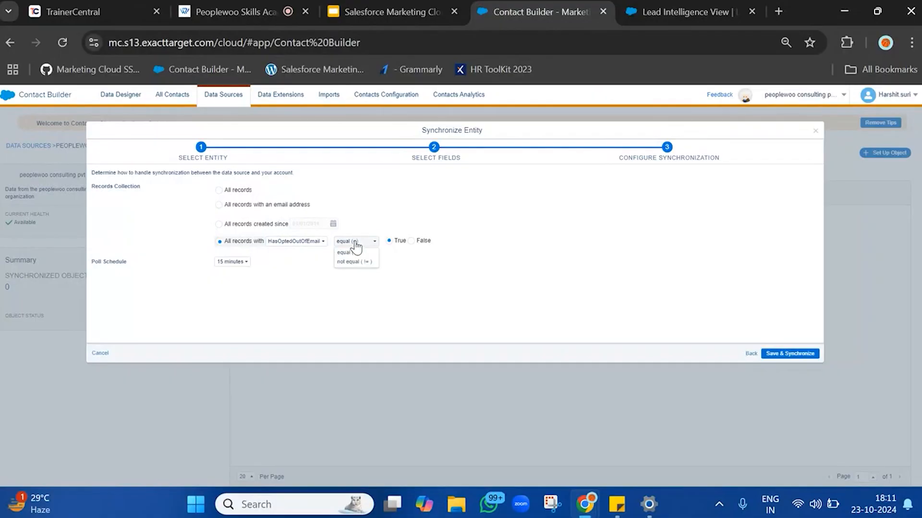
{"action": "left_click", "coordinate": [348, 252]}
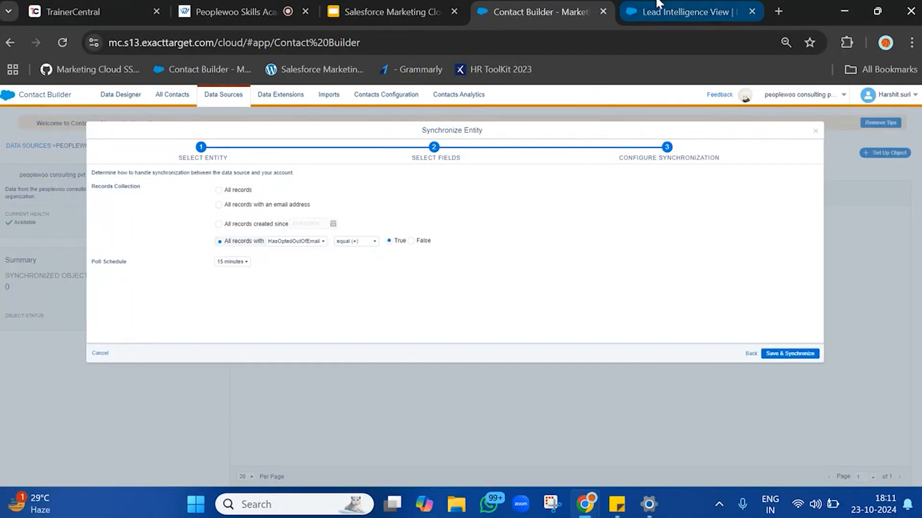
Switch to the Salesforce Leads tab and open the lead record listed in My Leads.
{"action": "left_click", "coordinate": [672, 10]}
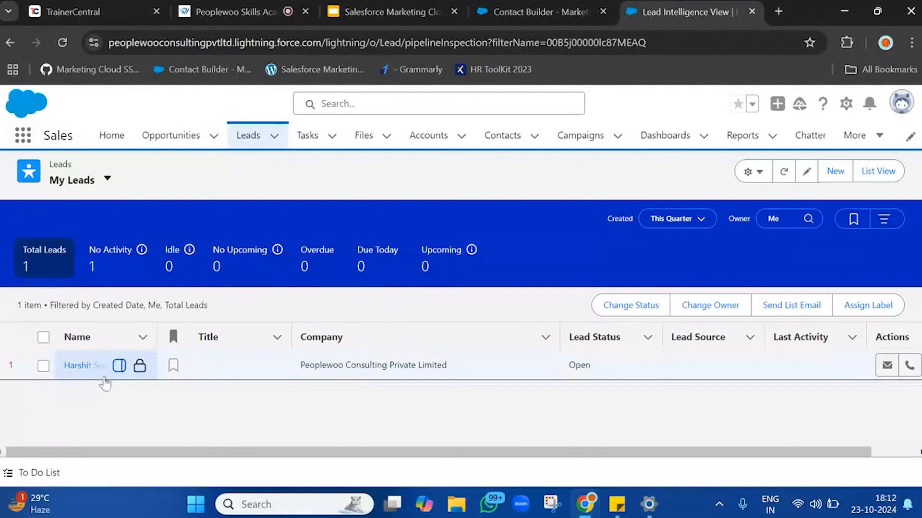
{"action": "left_click", "coordinate": [89, 372]}
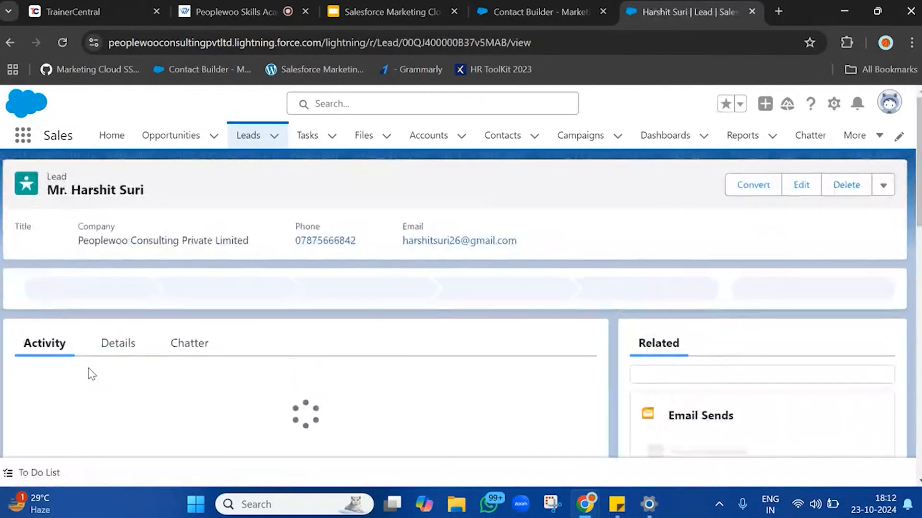
Set the records collection to all records with an email address.
{"action": "scroll", "coordinate": [415, 373], "scroll_direction": "down", "scroll_amount": 5}
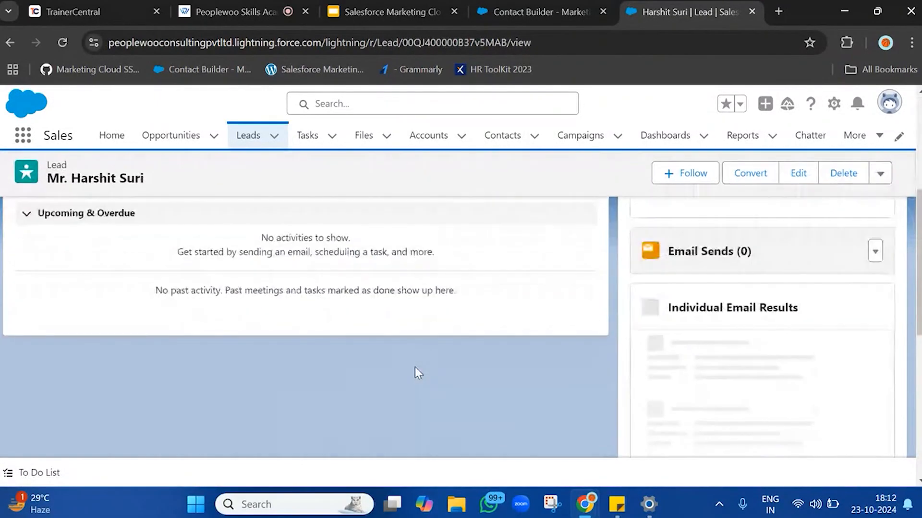
{"action": "scroll", "coordinate": [419, 373], "scroll_direction": "up", "scroll_amount": 5}
{"action": "left_click", "coordinate": [537, 12]}
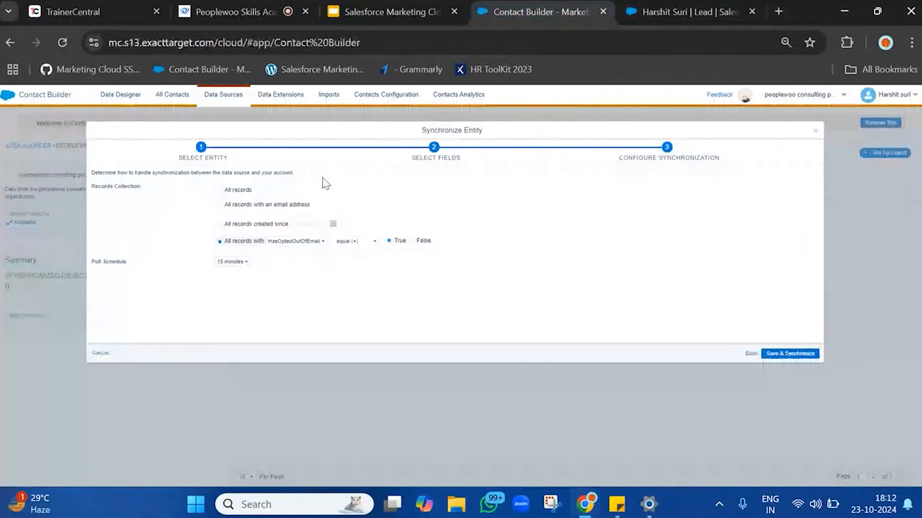
{"action": "left_click", "coordinate": [307, 244]}
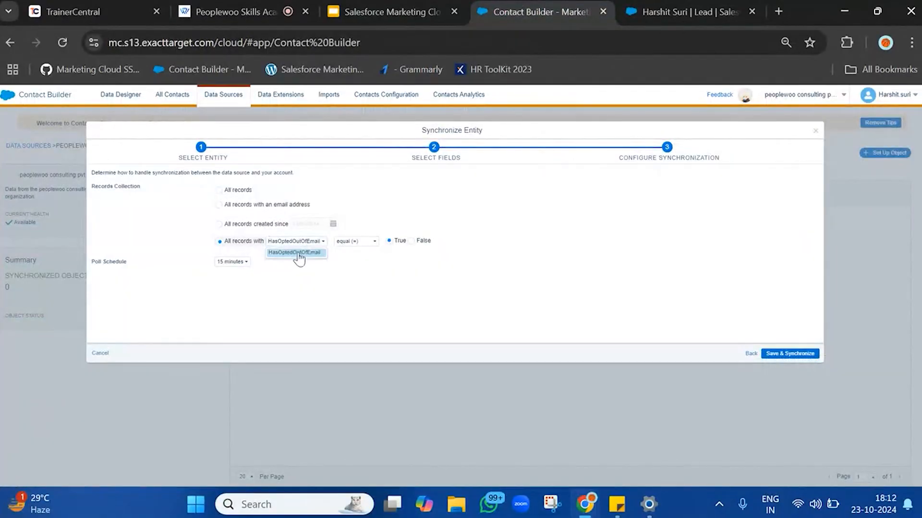
{"action": "left_click", "coordinate": [363, 279]}
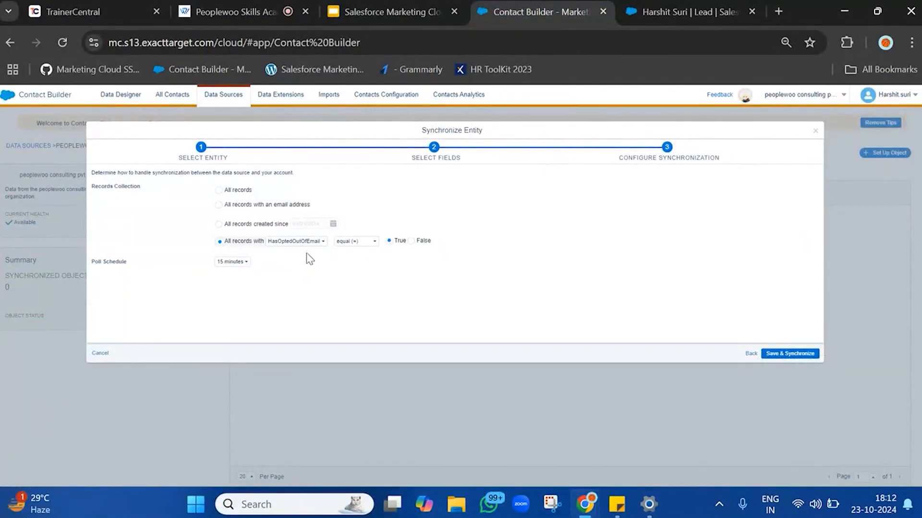
{"action": "left_click", "coordinate": [280, 242]}
{"action": "left_click", "coordinate": [318, 253]}
{"action": "triple_click", "coordinate": [459, 241]}
{"action": "left_click_drag", "start_coordinate": [460, 241], "coordinate": [645, 231]}
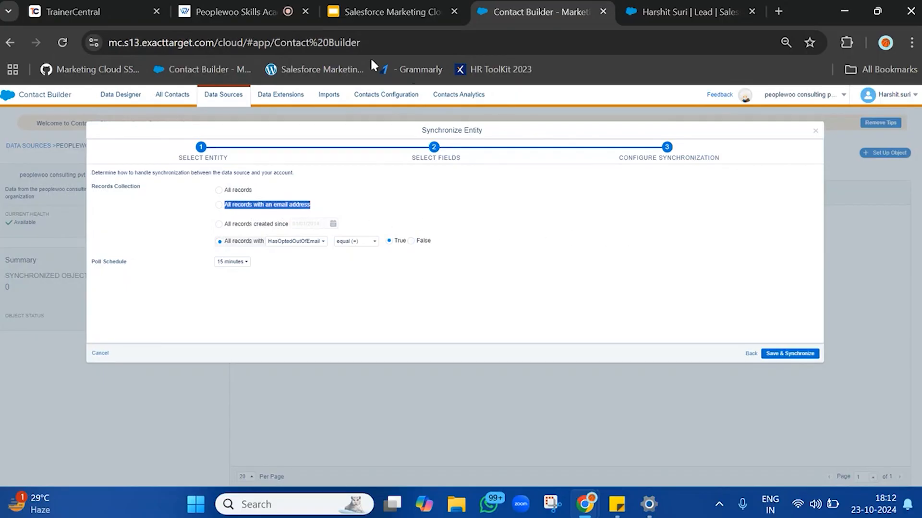
{"action": "left_click", "coordinate": [263, 205]}
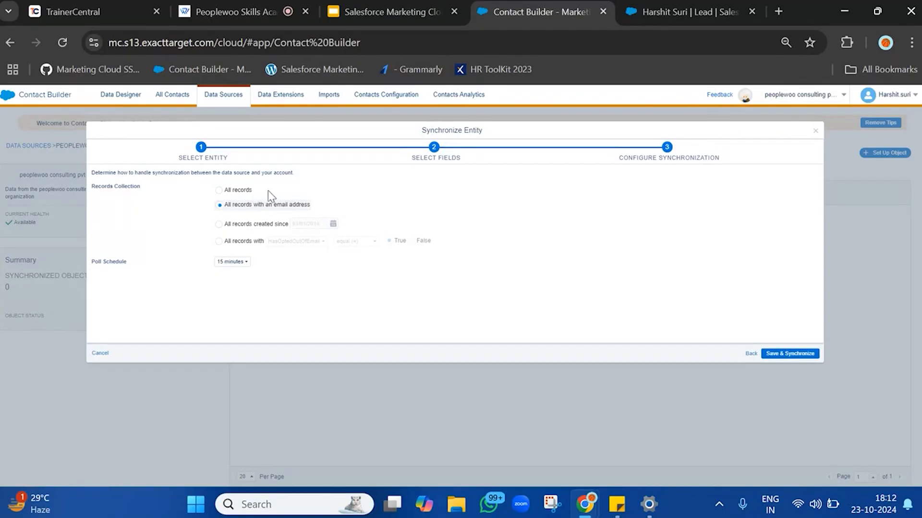
{"action": "triple_click", "coordinate": [335, 208]}
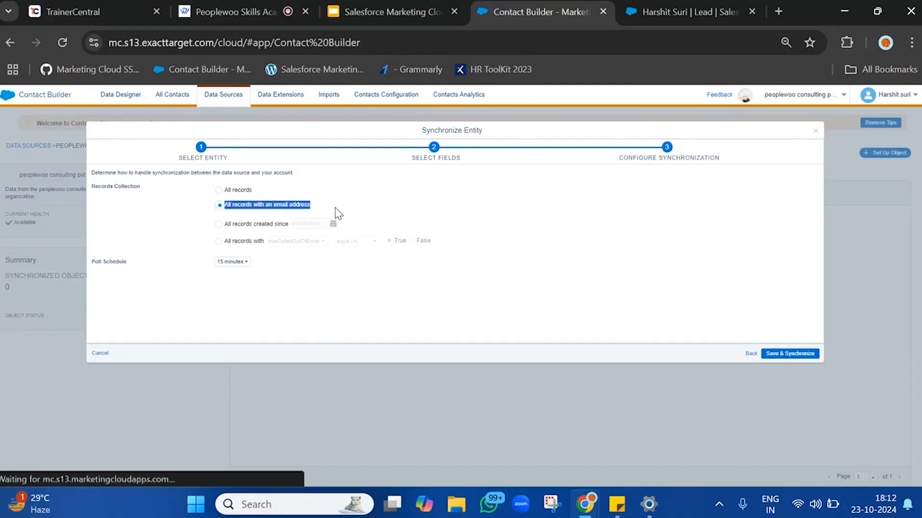
{"action": "left_click", "coordinate": [686, 12]}
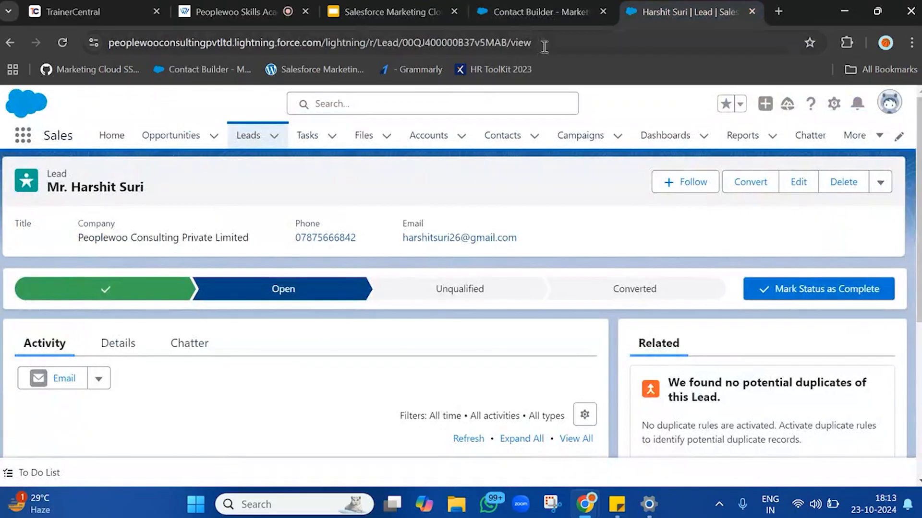
{"action": "left_click", "coordinate": [516, 11]}
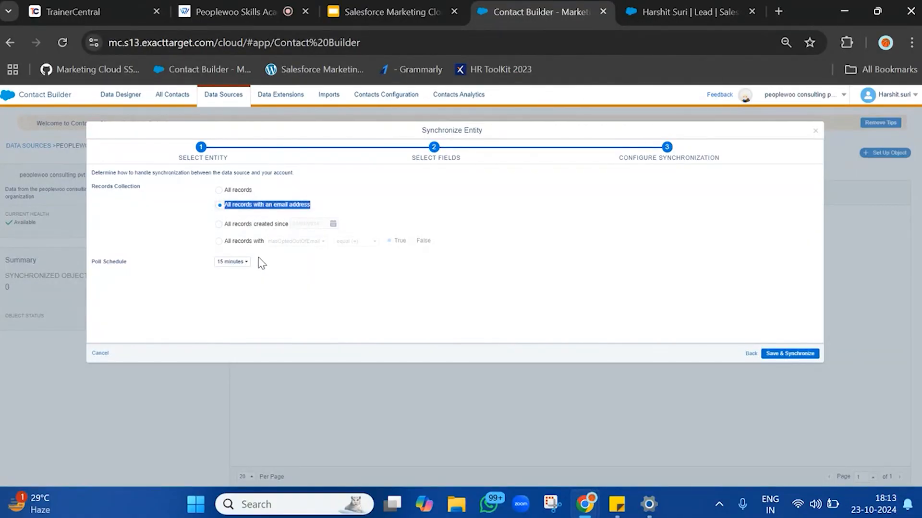
{"action": "triple_click", "coordinate": [105, 265]}
{"action": "left_click", "coordinate": [236, 11]}
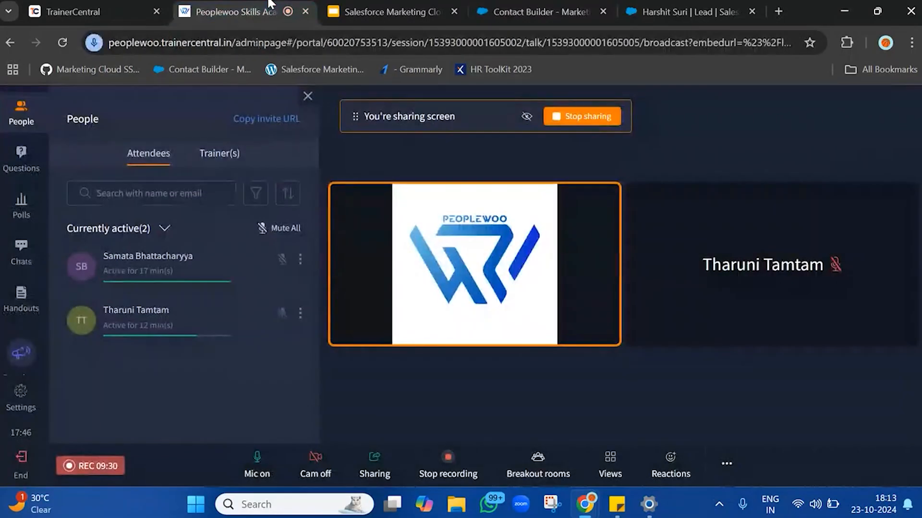
{"action": "left_click", "coordinate": [546, 5]}
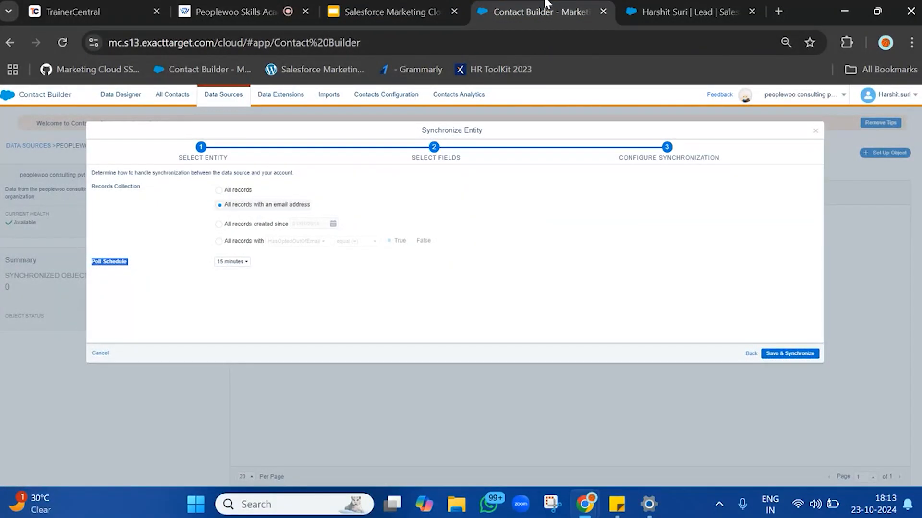
Open the My Leads list, dismiss the Sales Cloud Setup popup and start a new lead.
{"action": "left_click", "coordinate": [709, 5]}
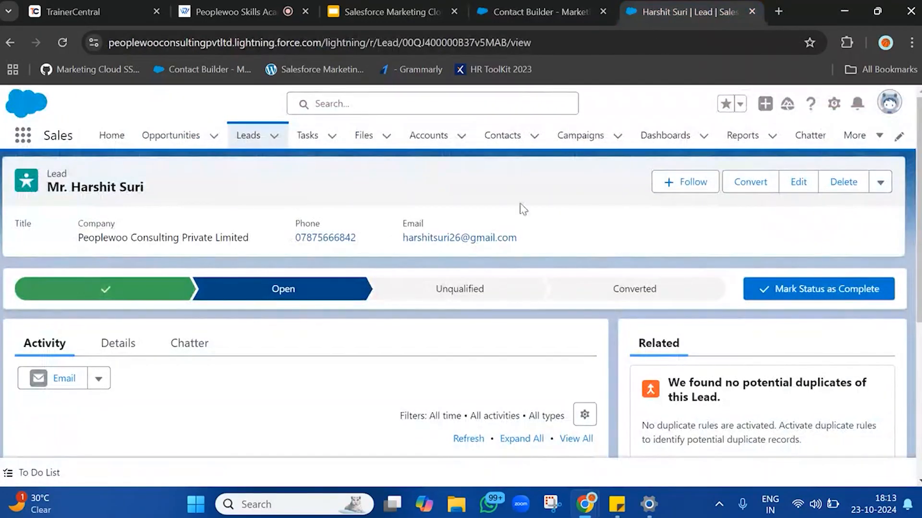
{"action": "left_click", "coordinate": [258, 144]}
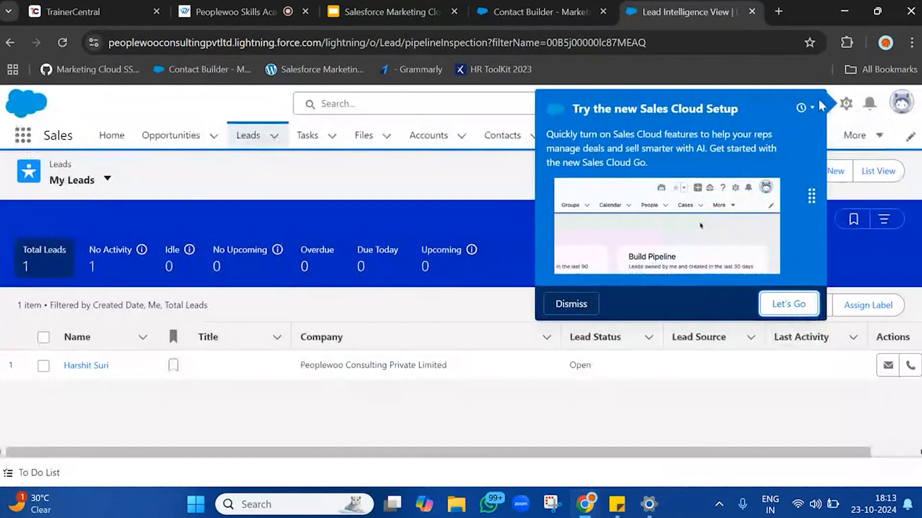
{"action": "left_click", "coordinate": [584, 311]}
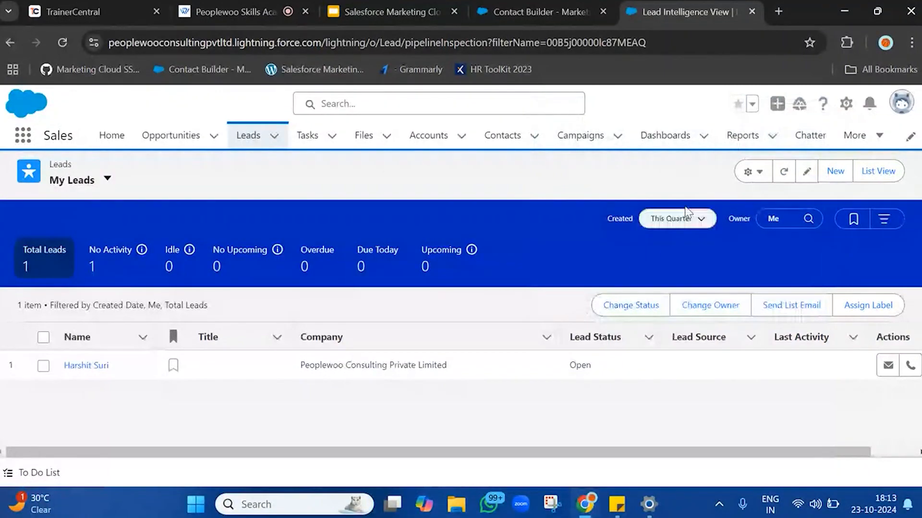
{"action": "left_click", "coordinate": [835, 172]}
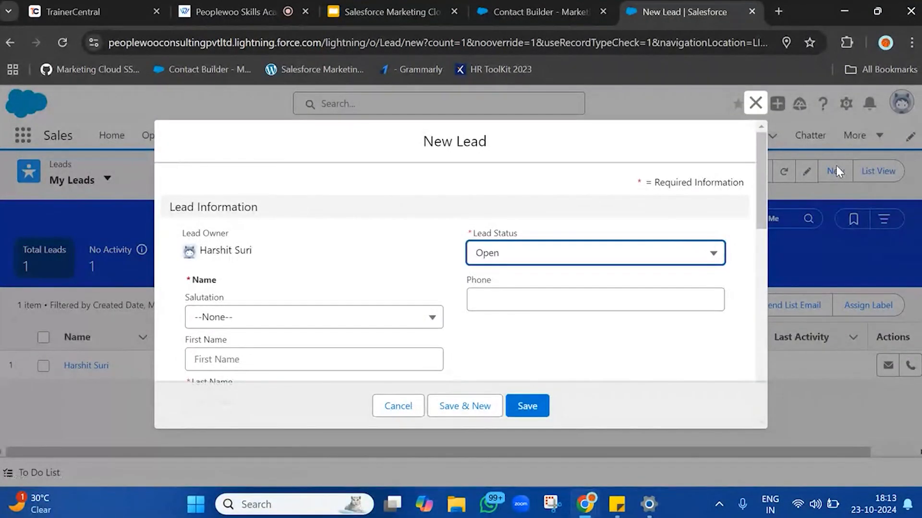
Review the Poll Schedule options in the synchronization configuration, keeping 15 minutes.
{"action": "left_click", "coordinate": [599, 2]}
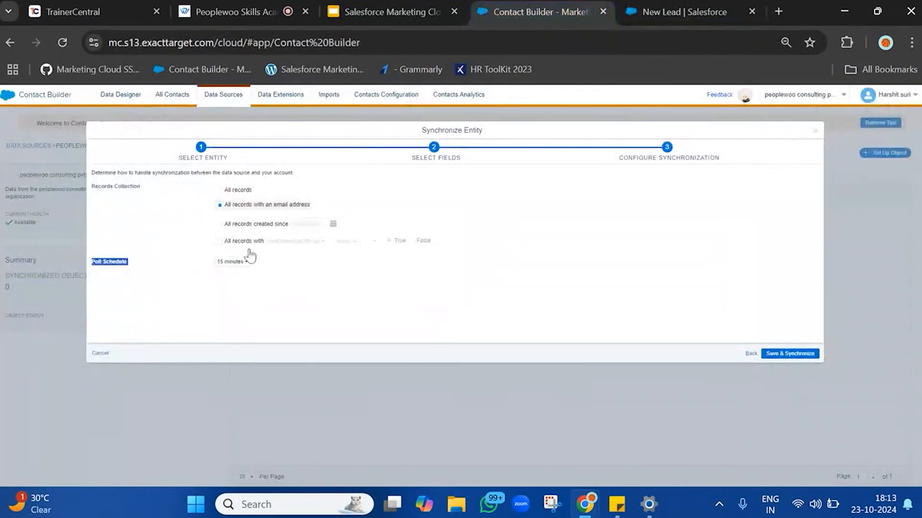
{"action": "left_click", "coordinate": [232, 262]}
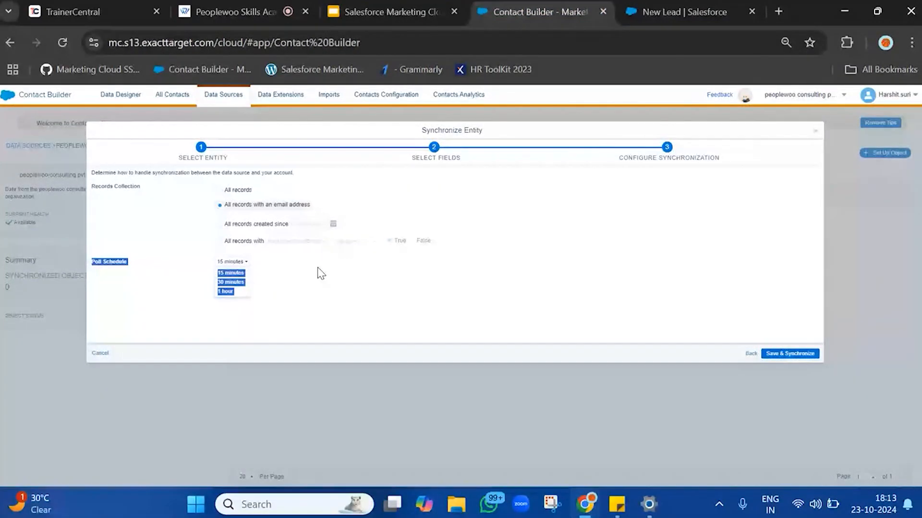
{"action": "left_click", "coordinate": [233, 262]}
{"action": "left_click", "coordinate": [232, 263]}
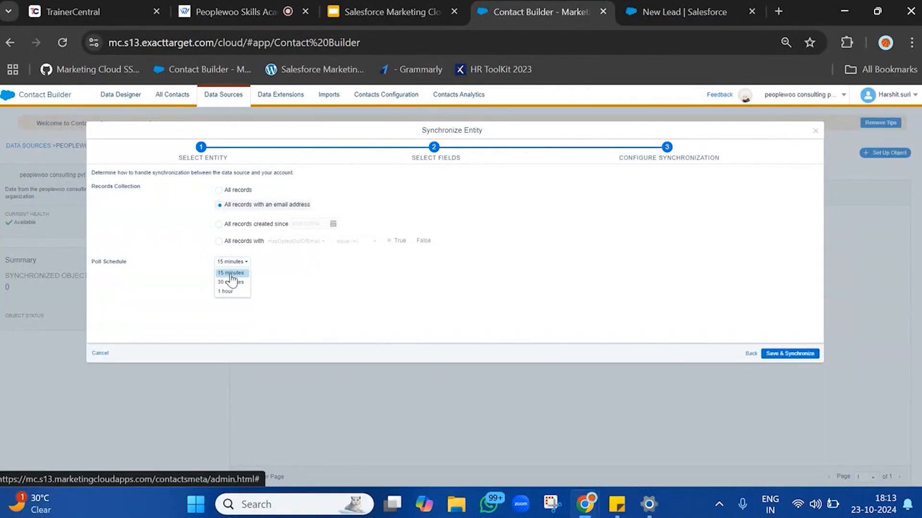
{"action": "triple_click", "coordinate": [104, 263]}
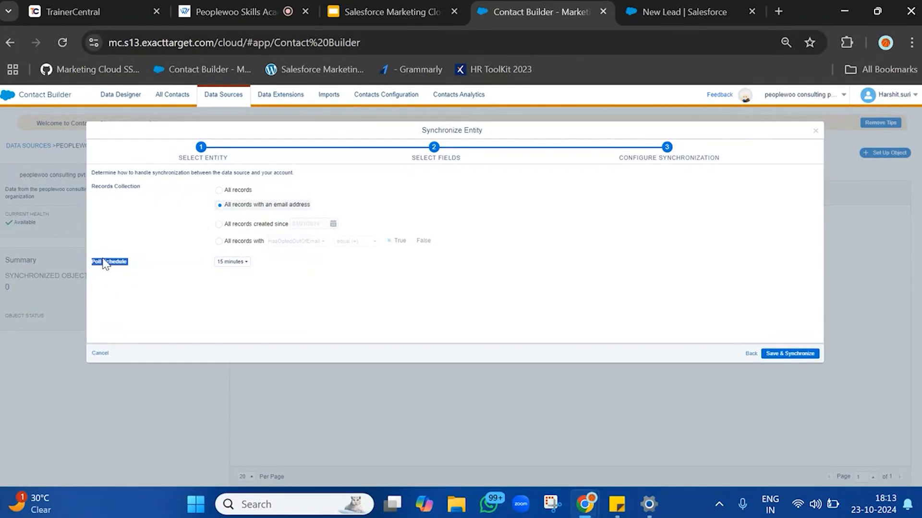
{"action": "left_click", "coordinate": [242, 263]}
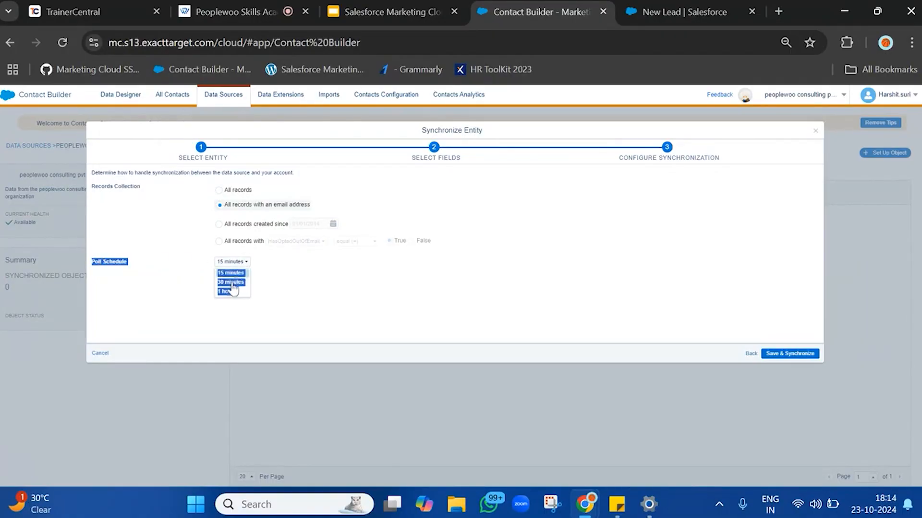
{"action": "left_click", "coordinate": [331, 260]}
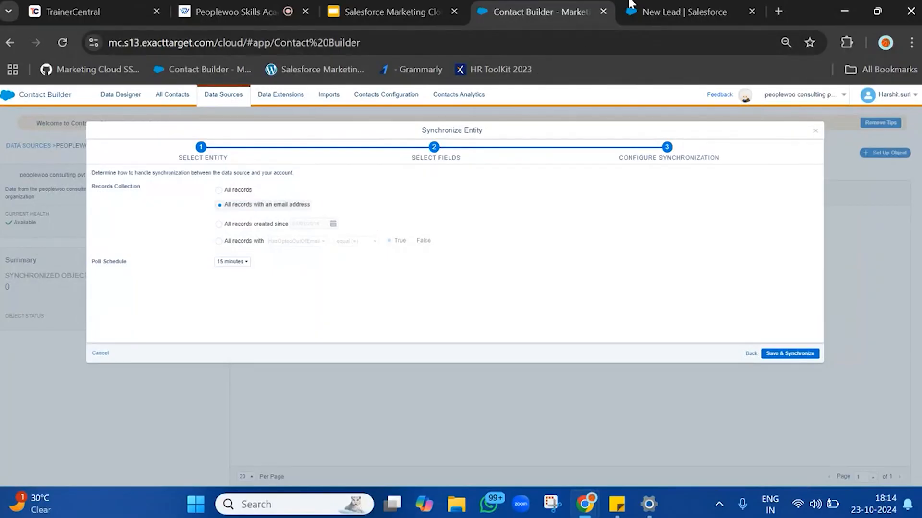
Save and synchronize the Lead entity, confirming the synchronization prompt.
{"action": "left_click", "coordinate": [652, 4]}
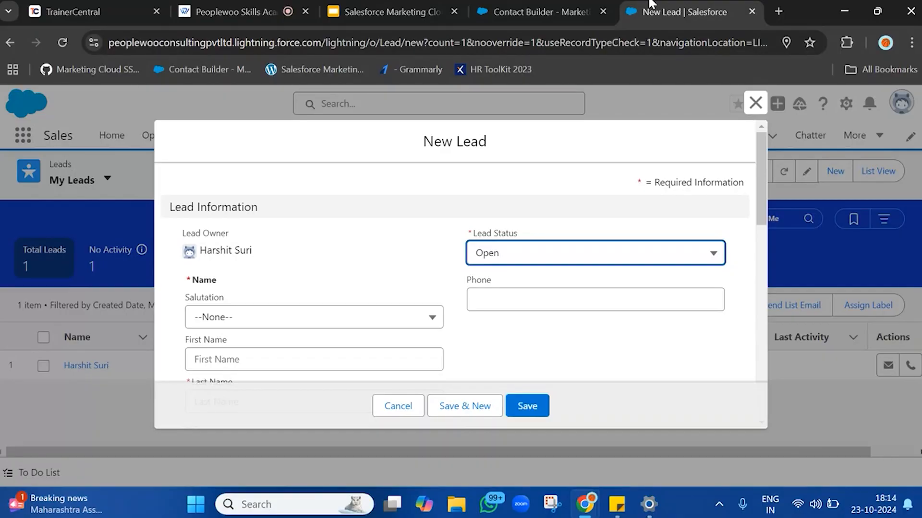
{"action": "left_click", "coordinate": [530, 7]}
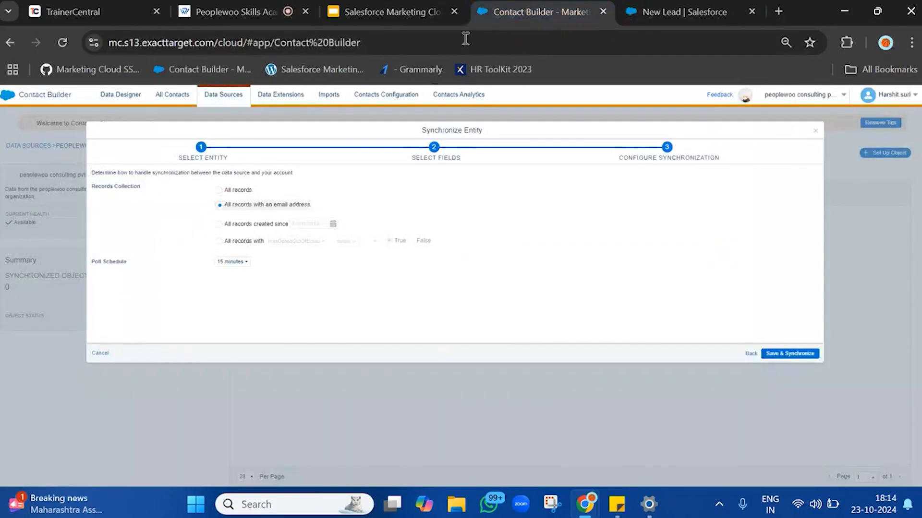
{"action": "triple_click", "coordinate": [117, 267]}
{"action": "left_click", "coordinate": [800, 357]}
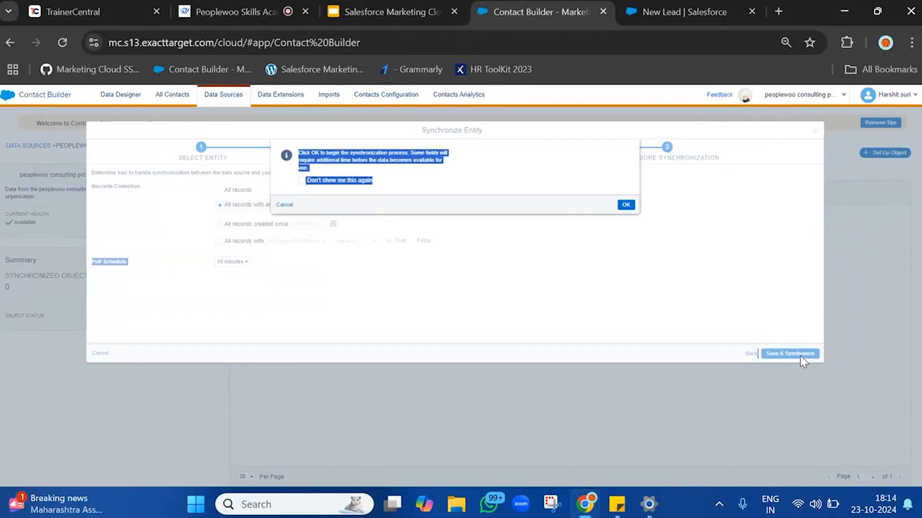
{"action": "left_click", "coordinate": [484, 193]}
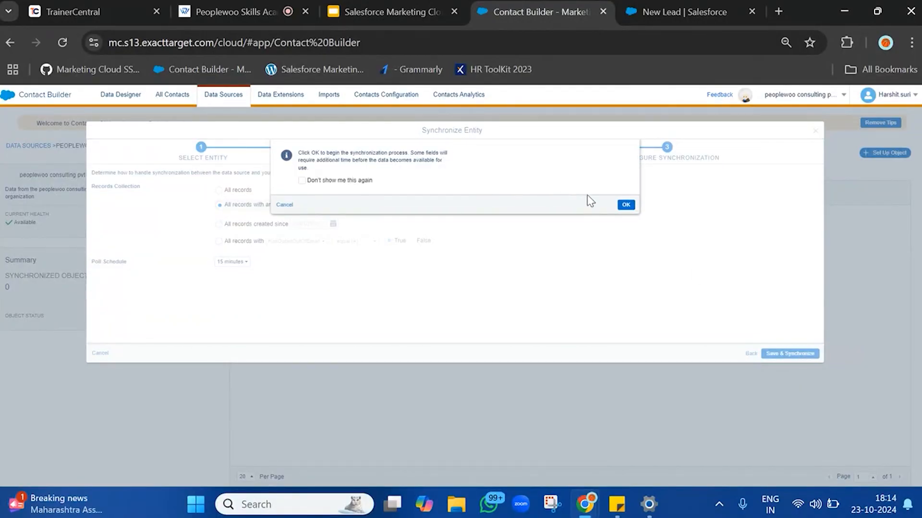
{"action": "left_click", "coordinate": [628, 206]}
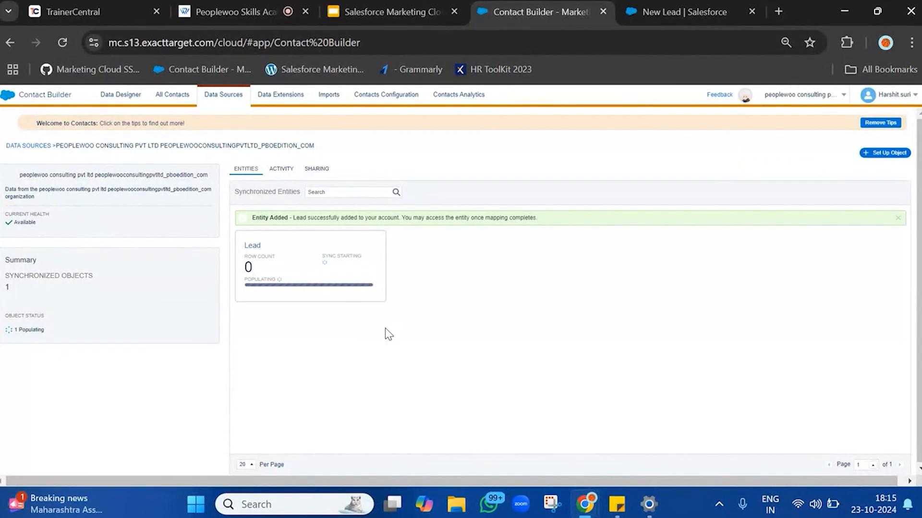
Cancel the new lead form and open the existing lead record from My Leads.
{"action": "left_click", "coordinate": [735, 14]}
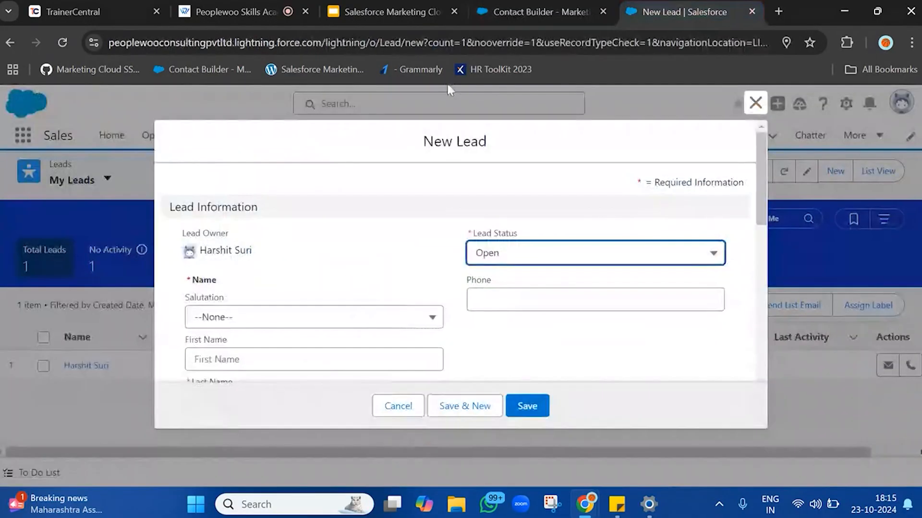
{"action": "left_click", "coordinate": [755, 102]}
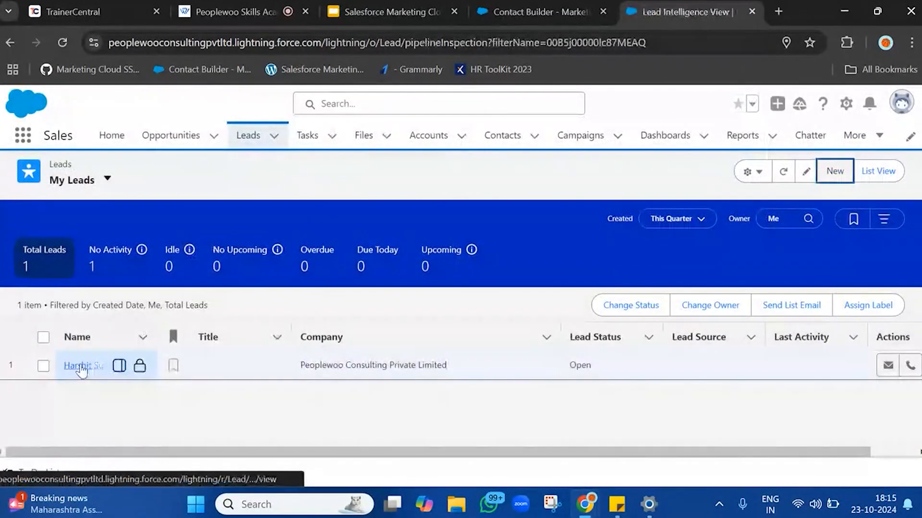
{"action": "left_click", "coordinate": [81, 367]}
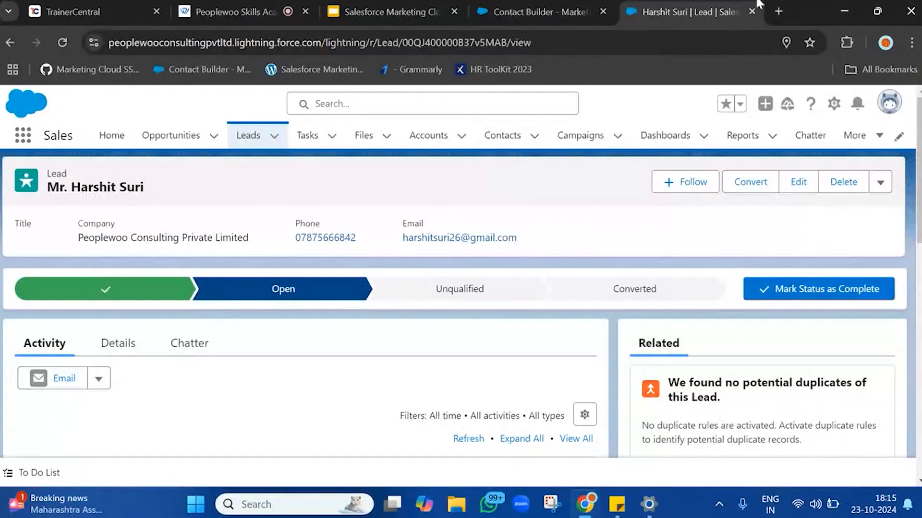
Switch to the Salesforce Marketing Cloud Tutorial presentation and select the Marketing Cloud Connect slide.
{"action": "left_click", "coordinate": [392, 10]}
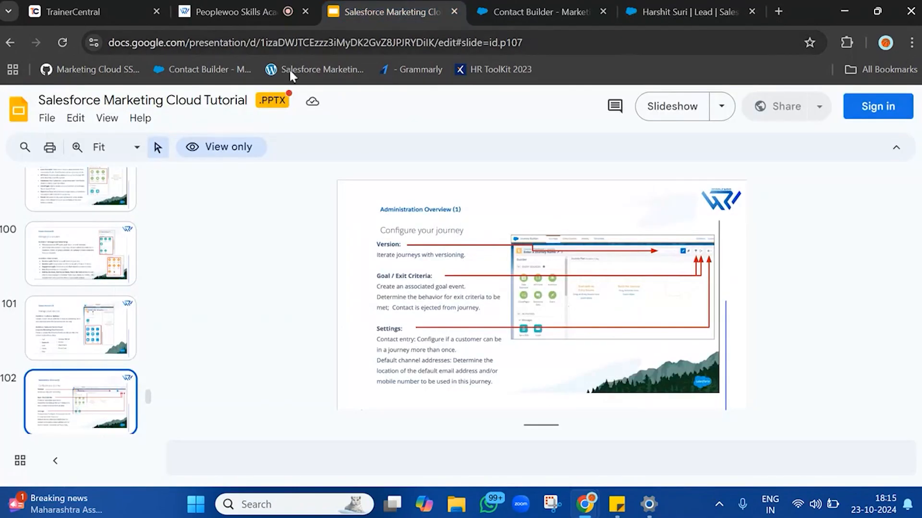
{"action": "scroll", "coordinate": [83, 318], "scroll_direction": "up", "scroll_amount": 10}
{"action": "scroll", "coordinate": [82, 319], "scroll_direction": "up", "scroll_amount": 15}
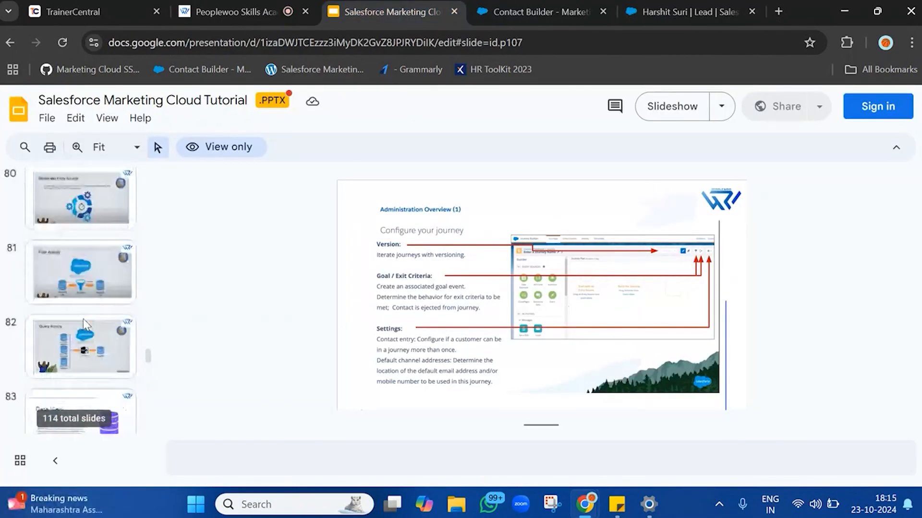
{"action": "scroll", "coordinate": [83, 319], "scroll_direction": "up", "scroll_amount": 7}
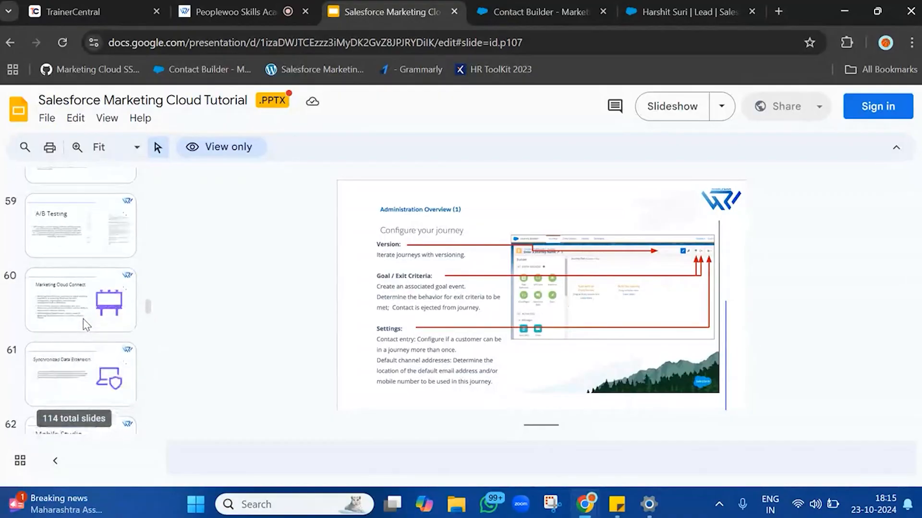
{"action": "scroll", "coordinate": [83, 319], "scroll_direction": "up", "scroll_amount": 2}
{"action": "scroll", "coordinate": [82, 319], "scroll_direction": "down", "scroll_amount": 3}
{"action": "scroll", "coordinate": [83, 319], "scroll_direction": "up", "scroll_amount": 1}
{"action": "scroll", "coordinate": [82, 318], "scroll_direction": "up", "scroll_amount": 2}
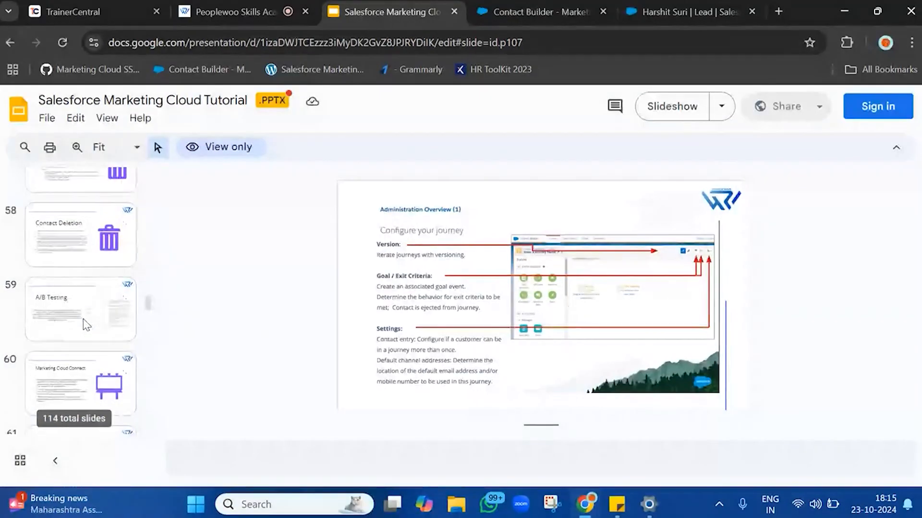
{"action": "scroll", "coordinate": [83, 318], "scroll_direction": "down", "scroll_amount": 4}
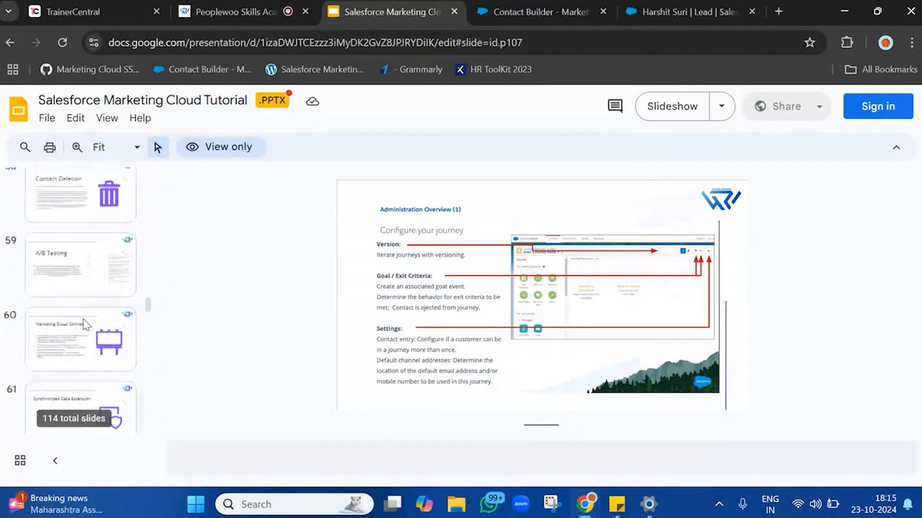
{"action": "left_click", "coordinate": [90, 213]}
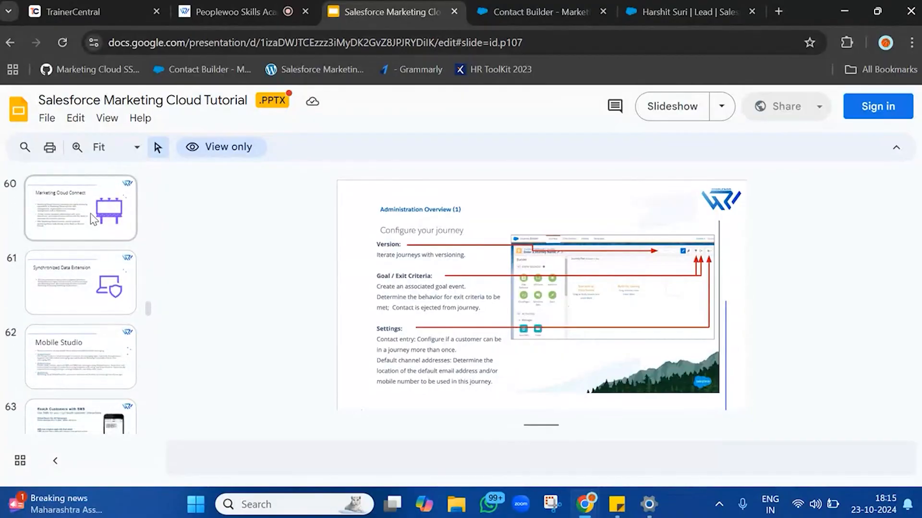
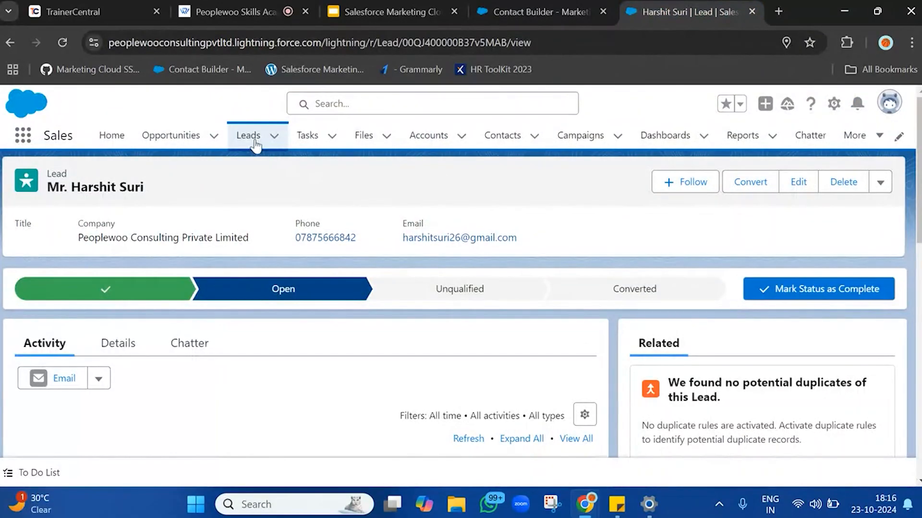
Open the Leads list and browse its available list views.
{"action": "left_click", "coordinate": [248, 136]}
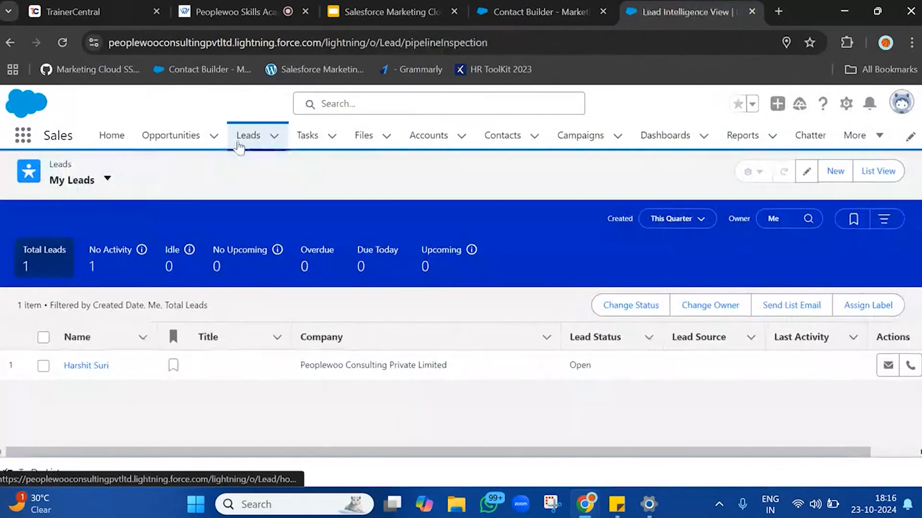
{"action": "left_click", "coordinate": [94, 180]}
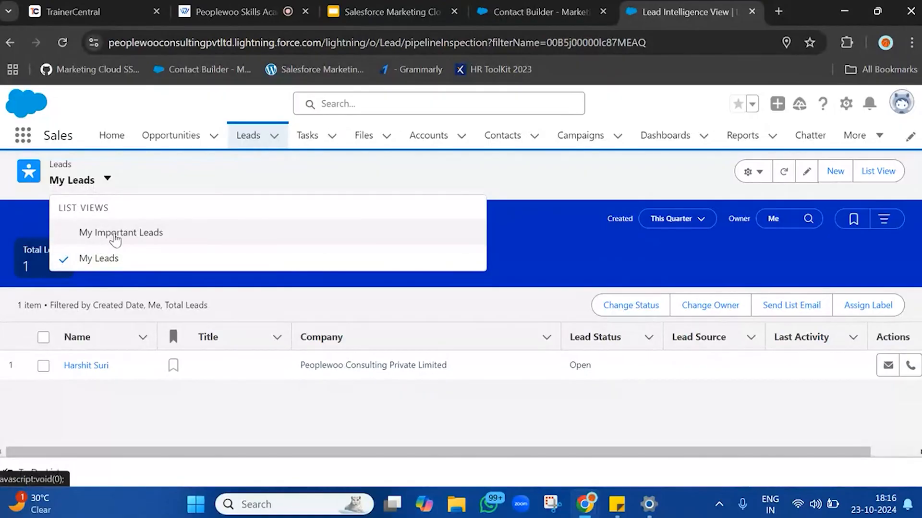
{"action": "left_click", "coordinate": [107, 180]}
{"action": "left_click", "coordinate": [107, 180]}
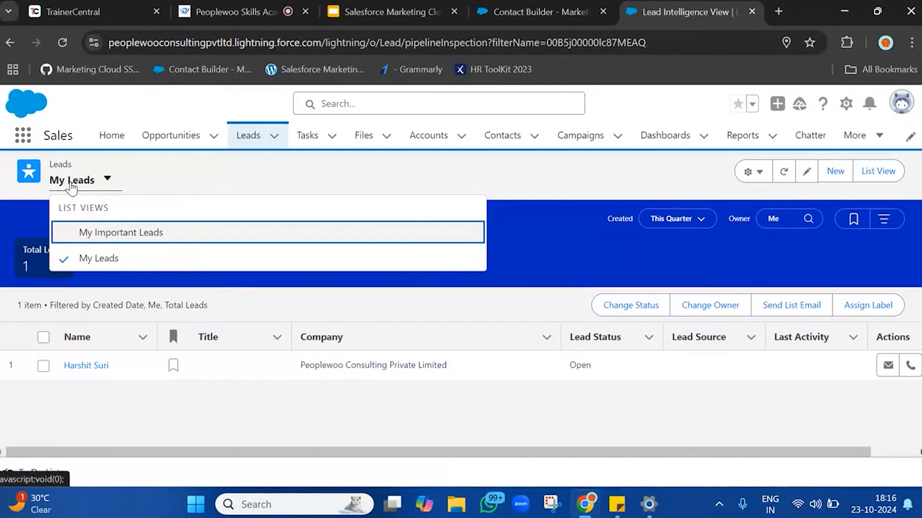
{"action": "left_click", "coordinate": [246, 139]}
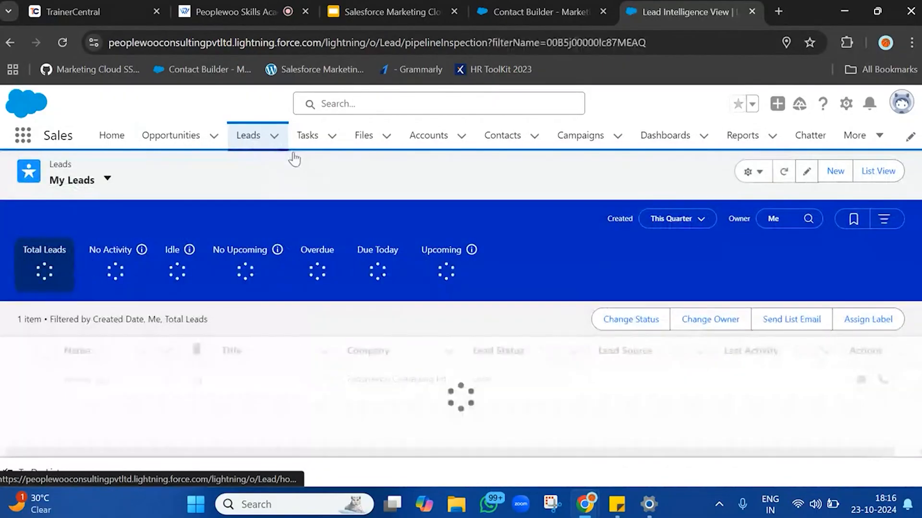
Examine the synchronized Salesforce data source and its Lead entity in Contact Builder's Data Sources.
{"action": "left_click", "coordinate": [537, 11]}
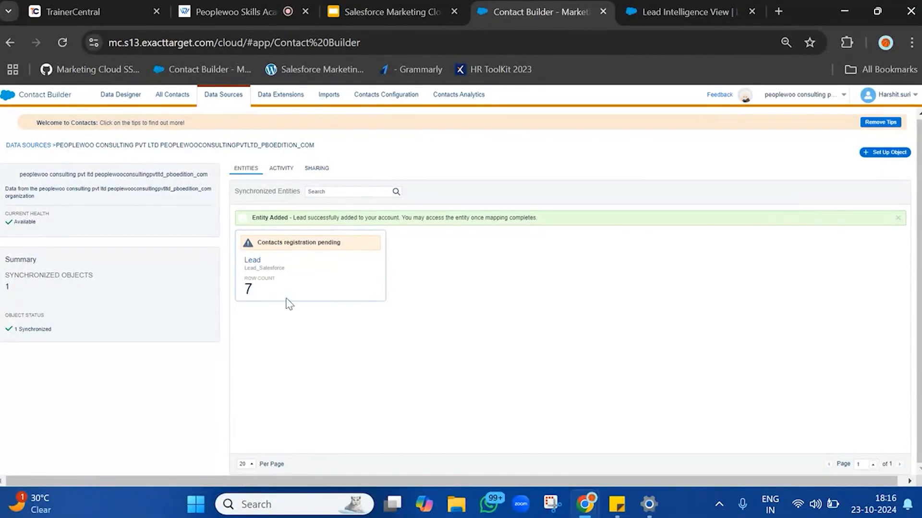
{"action": "left_click", "coordinate": [63, 43]}
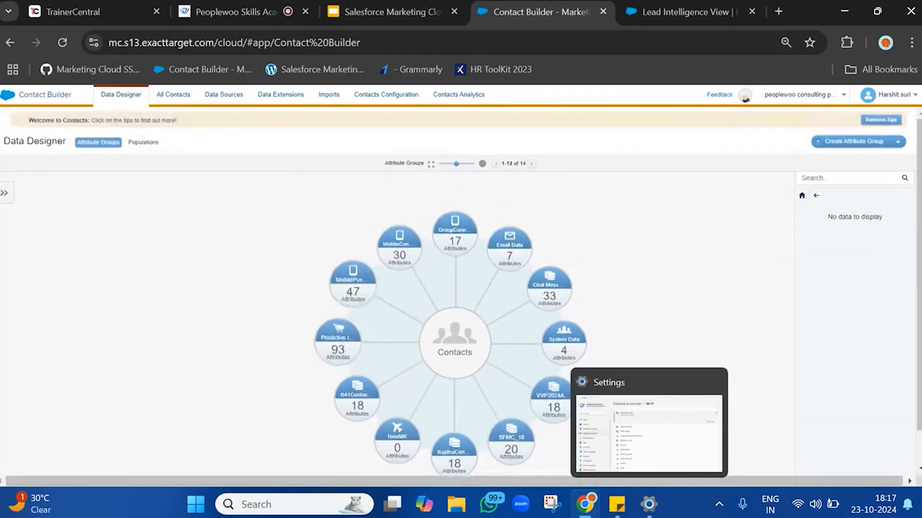
{"action": "left_click", "coordinate": [275, 96]}
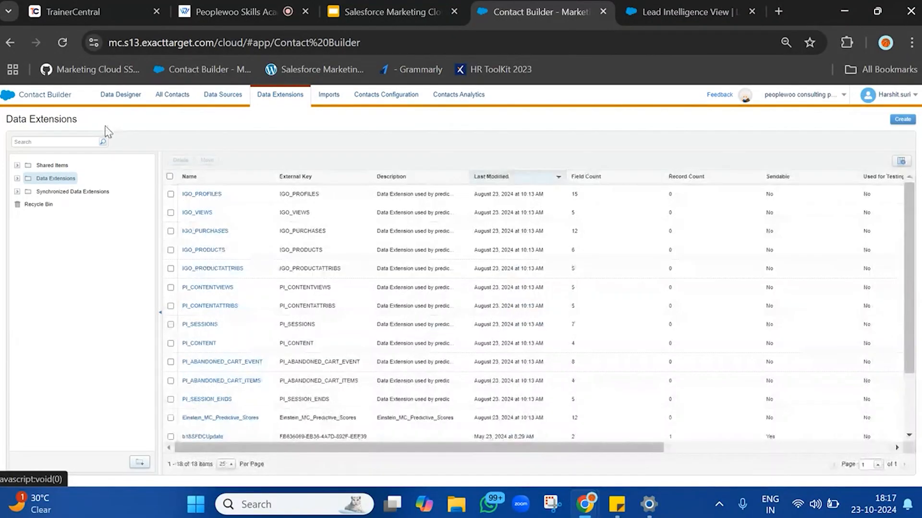
{"action": "left_click", "coordinate": [210, 97]}
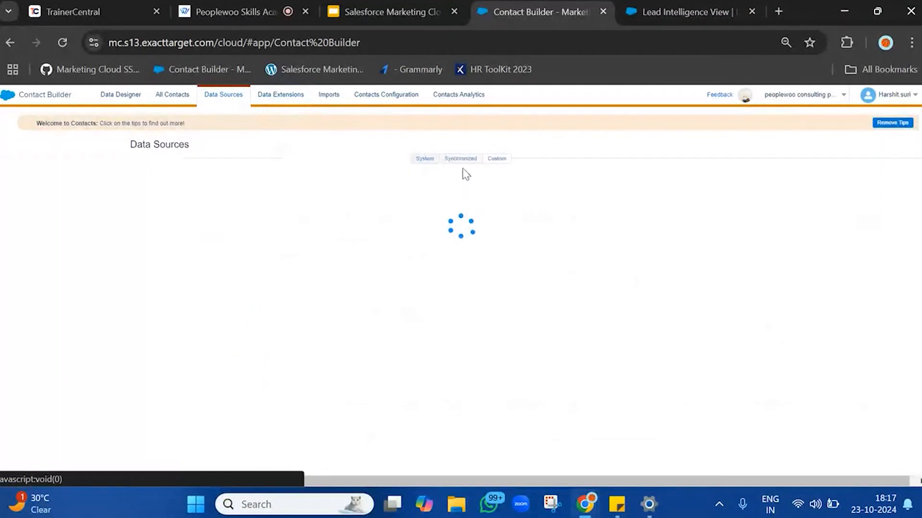
{"action": "left_click", "coordinate": [461, 160]}
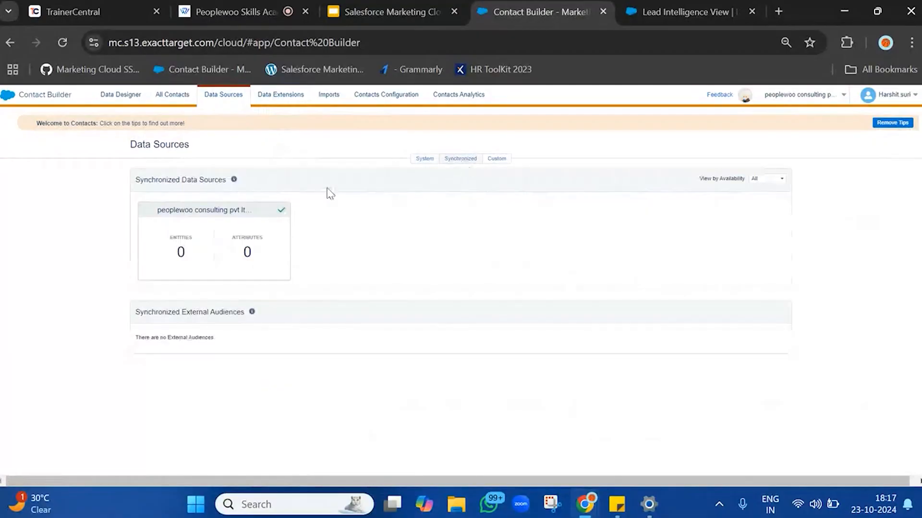
{"action": "left_click", "coordinate": [198, 236]}
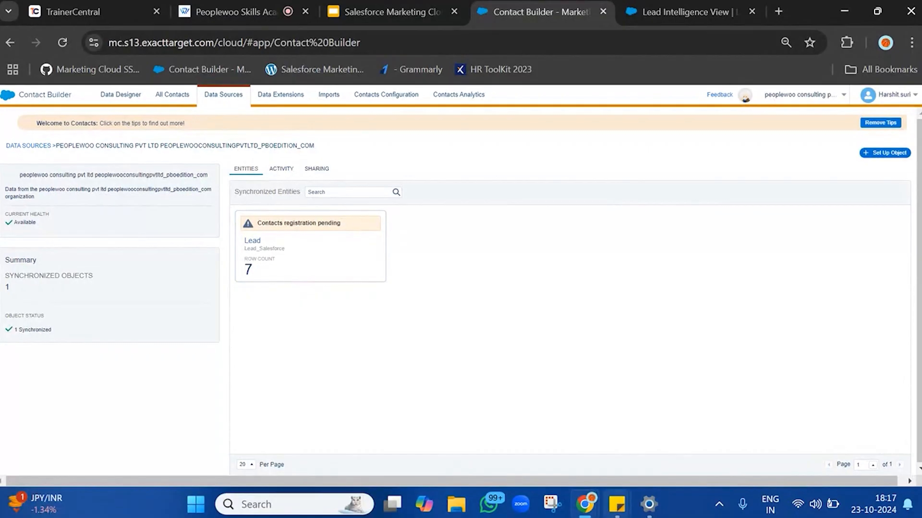
In a sticky note, list the data extension names Lead_Salessforce, Contact_Salesforce and Opportunity.
{"action": "mouse_move", "coordinate": [617, 504]}
{"action": "left_click", "coordinate": [672, 422]}
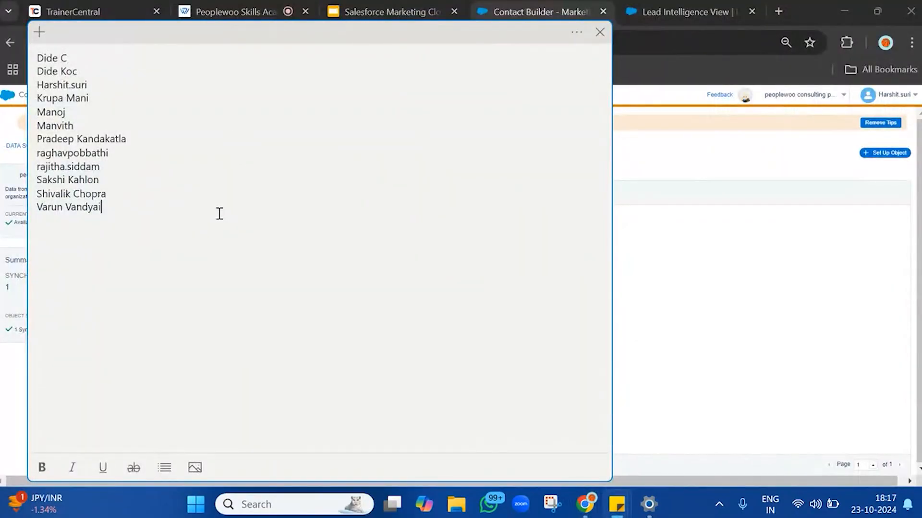
{"action": "key", "text": "Return"}
{"action": "key", "text": "Return"}
{"action": "key", "text": "Return"}
{"action": "key", "text": "Return"}
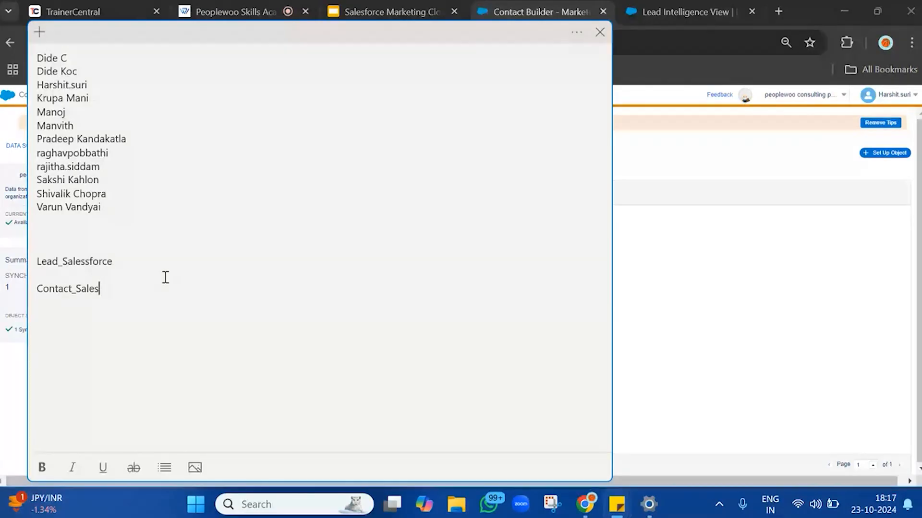
{"action": "type", "text": "force"}
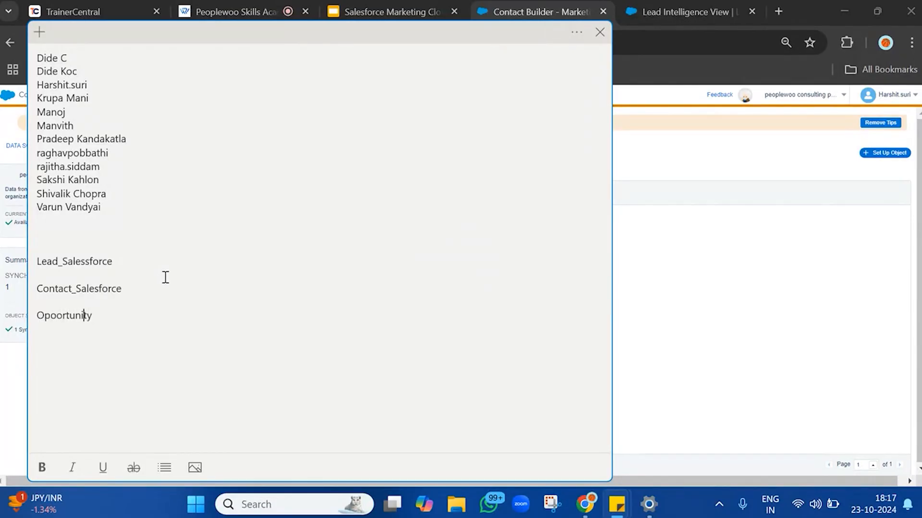
{"action": "key", "text": "BackSpace"}
{"action": "type", "text": "p"}
{"action": "left_click", "coordinate": [638, 274]}
Open the Lead_Salesforce synchronized data extension, review its attributes and open its records.
{"action": "left_click", "coordinate": [270, 98]}
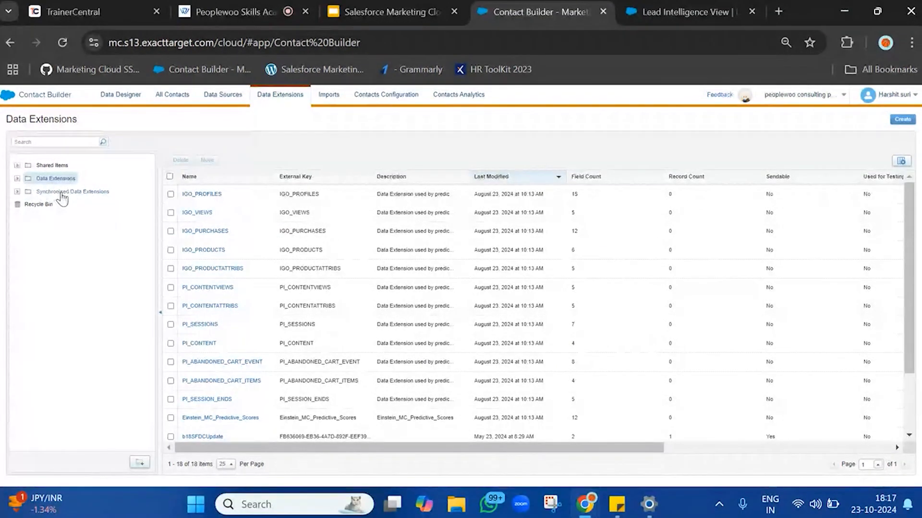
{"action": "left_click", "coordinate": [62, 194]}
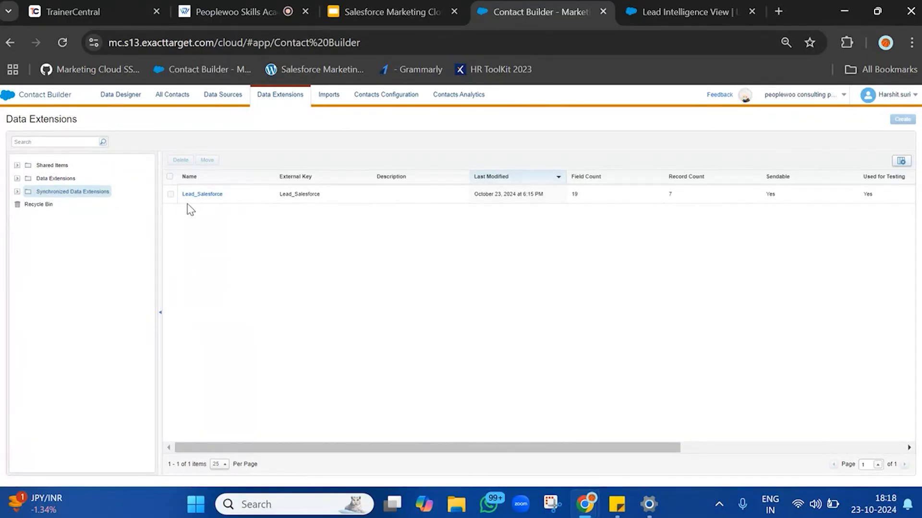
{"action": "double_click", "coordinate": [239, 199]}
{"action": "left_click", "coordinate": [221, 197]}
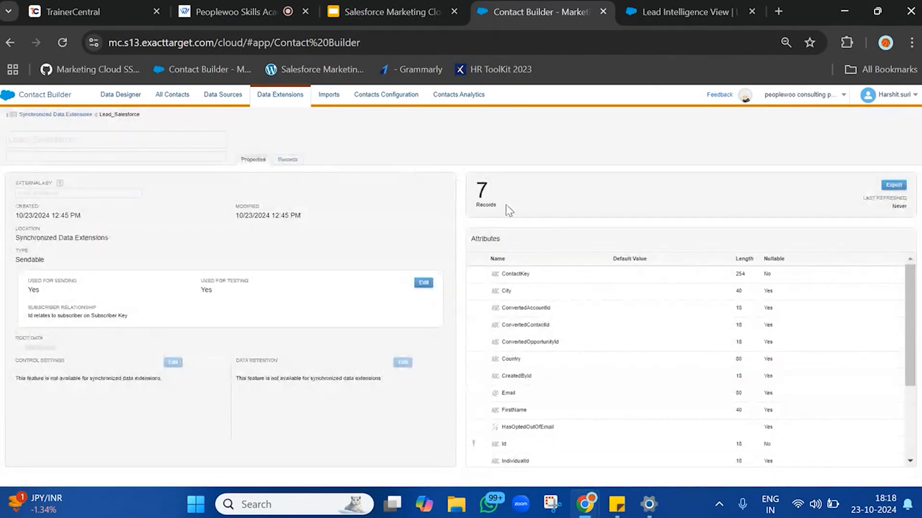
{"action": "scroll", "coordinate": [514, 297], "scroll_direction": "down", "scroll_amount": 3}
{"action": "scroll", "coordinate": [514, 304], "scroll_direction": "up", "scroll_amount": 3}
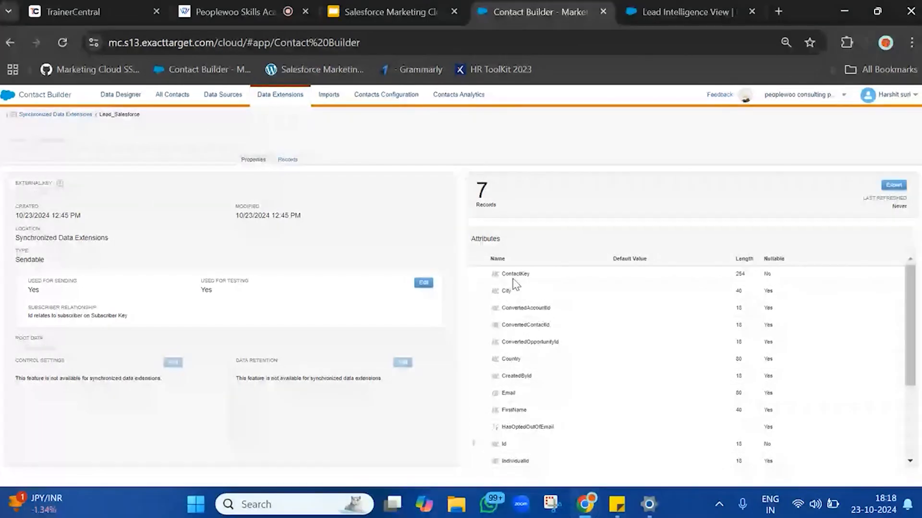
{"action": "double_click", "coordinate": [508, 277]}
{"action": "left_click_drag", "start_coordinate": [508, 283], "coordinate": [544, 452]}
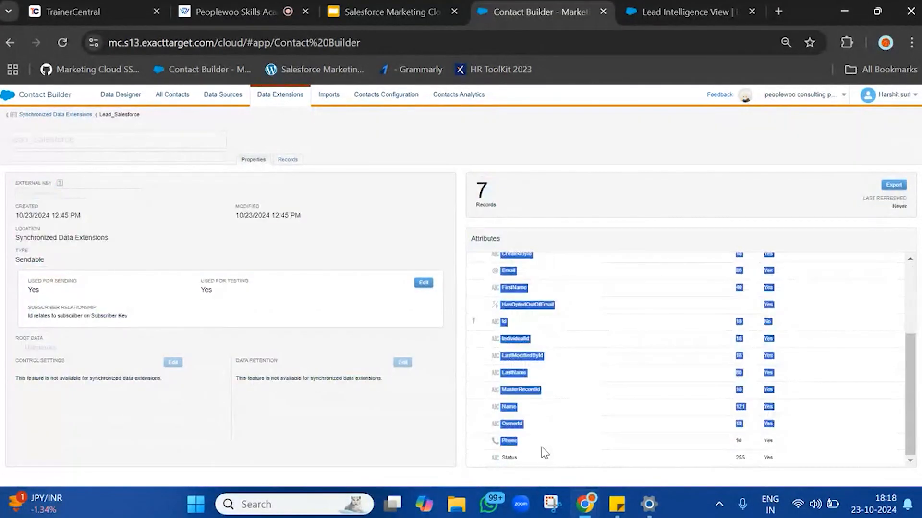
{"action": "scroll", "coordinate": [544, 451], "scroll_direction": "up", "scroll_amount": 3}
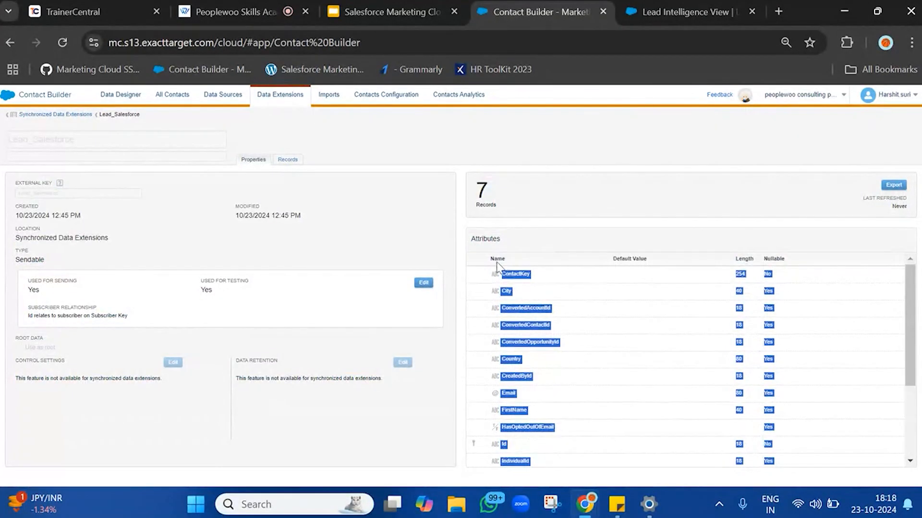
{"action": "left_click", "coordinate": [285, 162]}
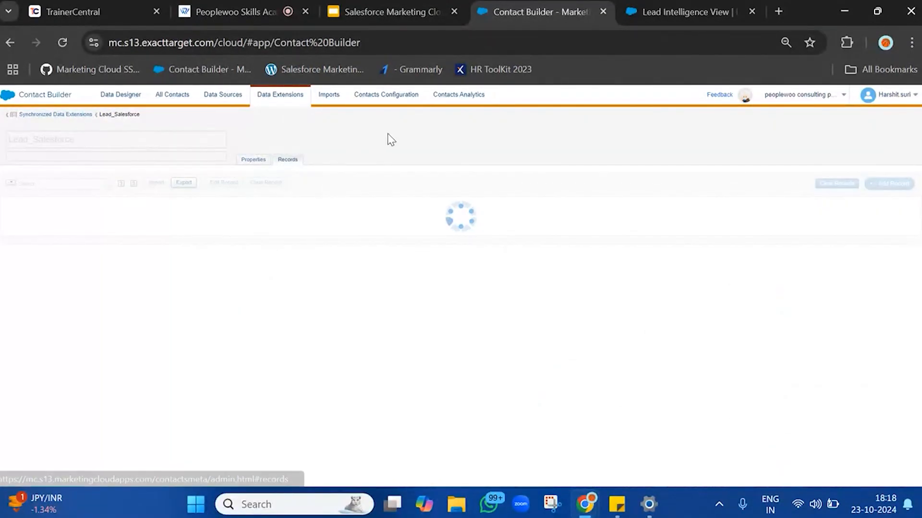
Open the lead's record in Salesforce and copy its record ID from the address.
{"action": "left_click", "coordinate": [687, 12]}
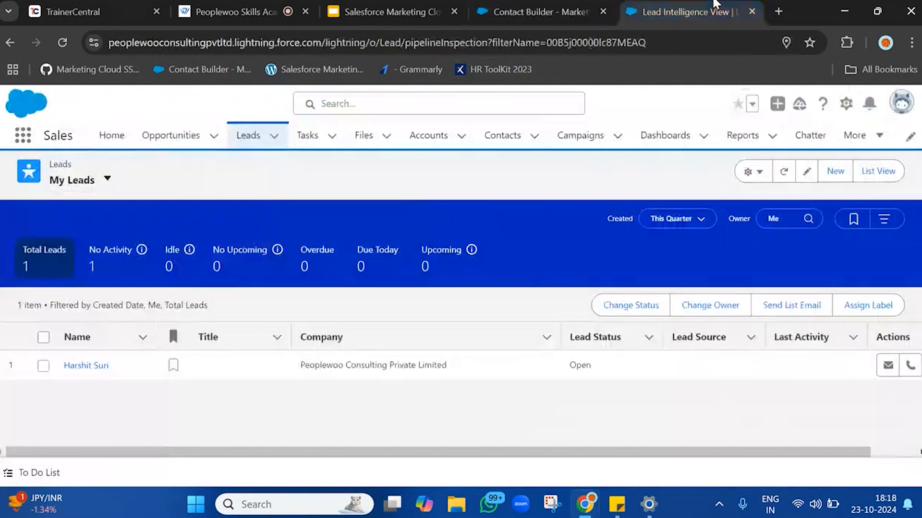
{"action": "left_click", "coordinate": [88, 370]}
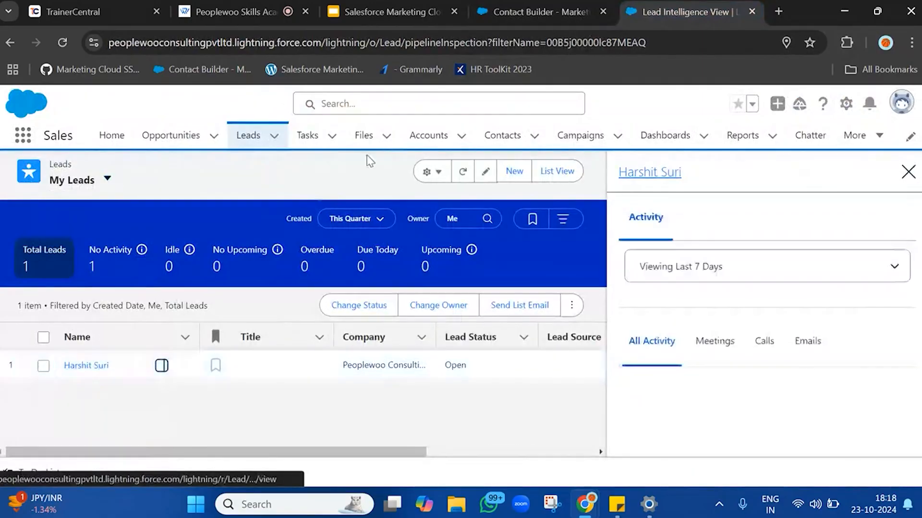
{"action": "left_click", "coordinate": [907, 172]}
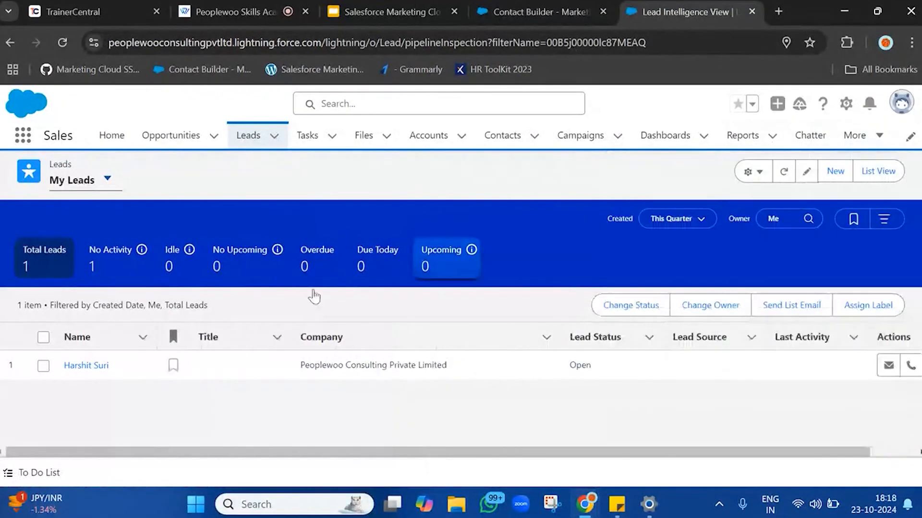
{"action": "left_click", "coordinate": [77, 369]}
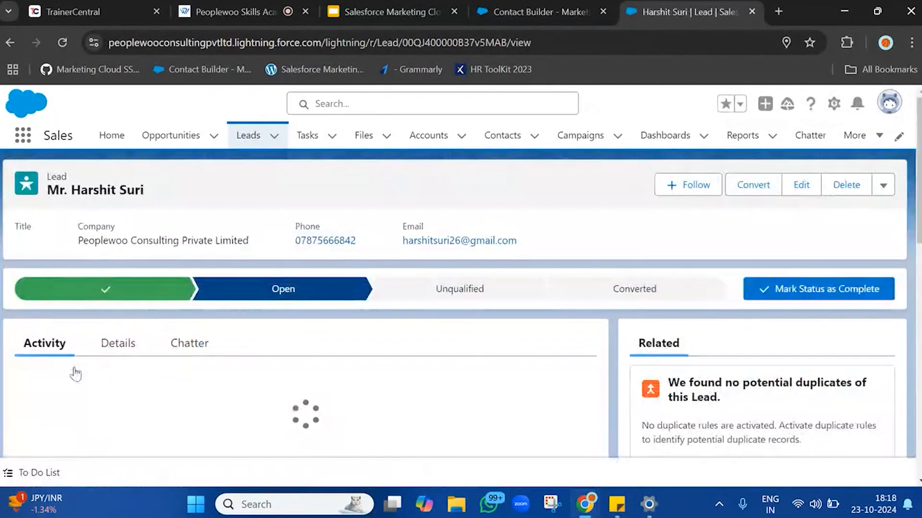
{"action": "double_click", "coordinate": [438, 42]}
{"action": "key", "text": "ctrl+c"}
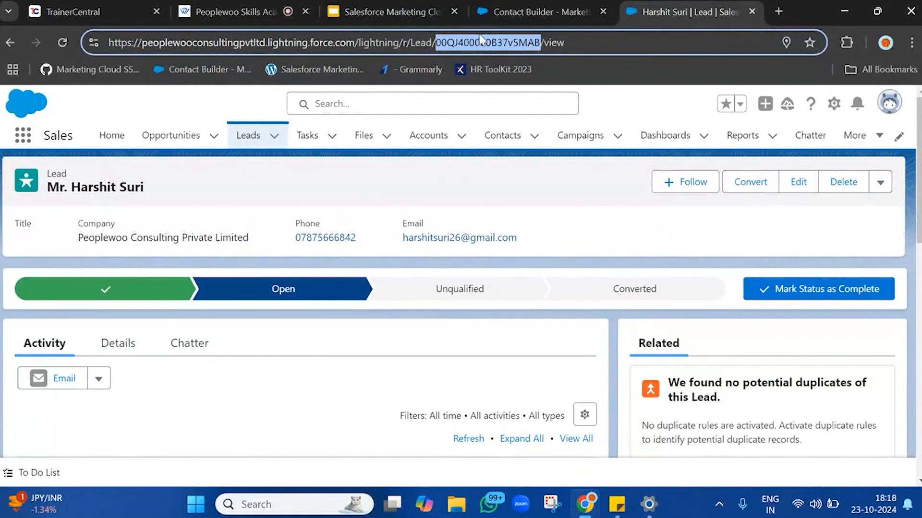
Search the Lead_Salesforce records page for the copied lead record ID.
{"action": "left_click", "coordinate": [540, 6]}
{"action": "key", "text": "ctrl+f"}
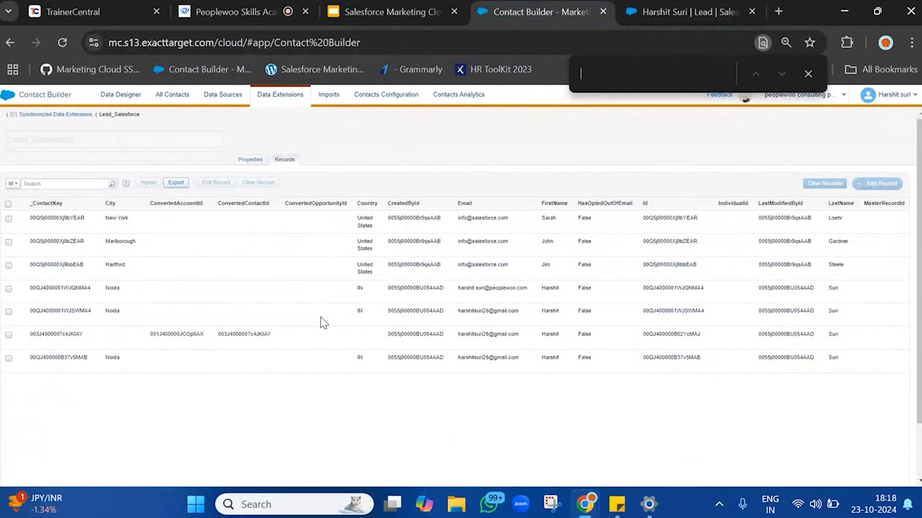
{"action": "key", "text": "ctrl+v"}
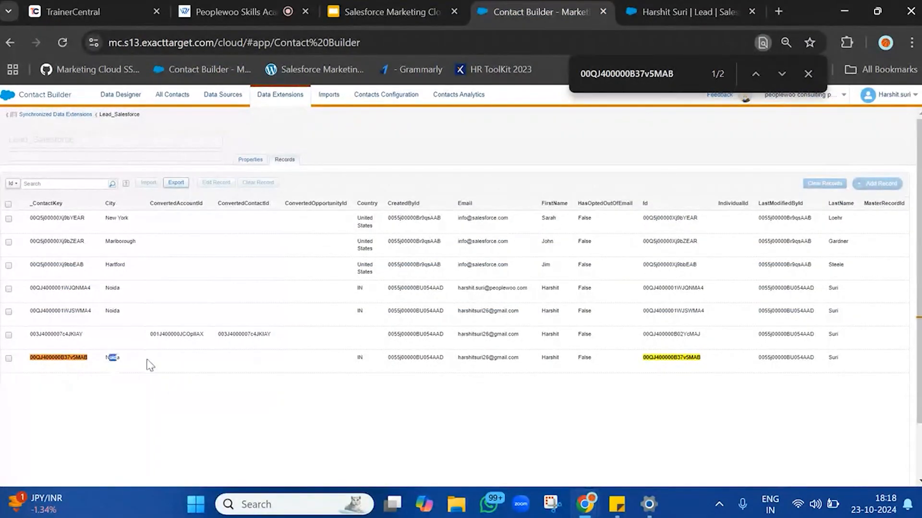
Examine the matching row and other lead records in Lead_Salesforce, then return to the lead record.
{"action": "left_click_drag", "start_coordinate": [150, 365], "coordinate": [733, 370]}
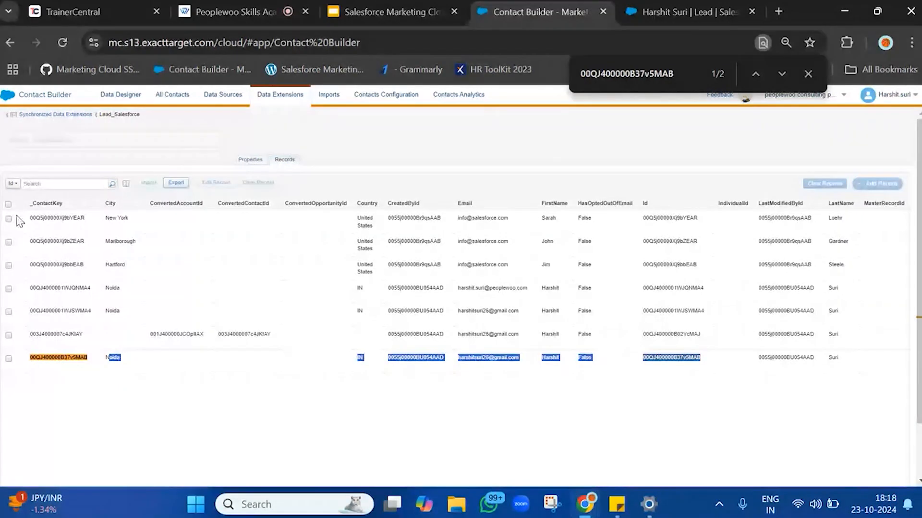
{"action": "left_click_drag", "start_coordinate": [19, 218], "coordinate": [907, 339]}
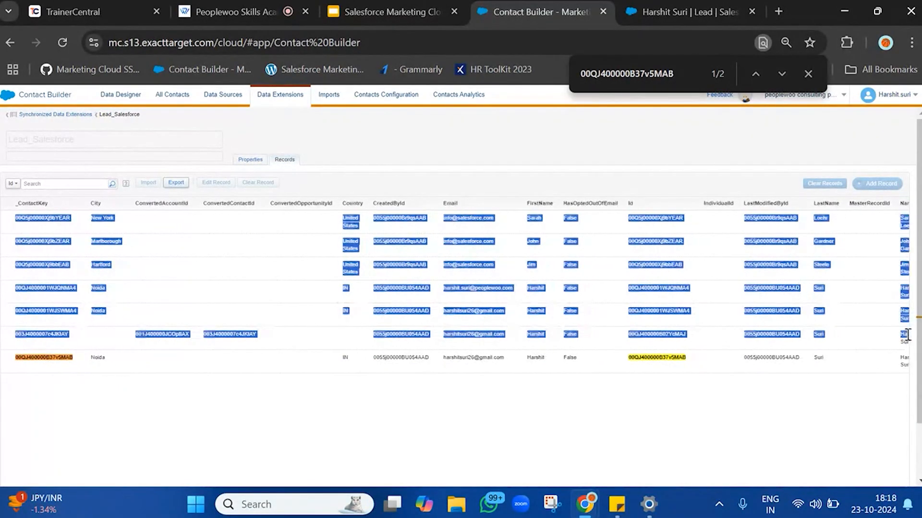
{"action": "left_click_drag", "start_coordinate": [11, 358], "coordinate": [674, 367]}
{"action": "left_click", "coordinate": [665, 368]}
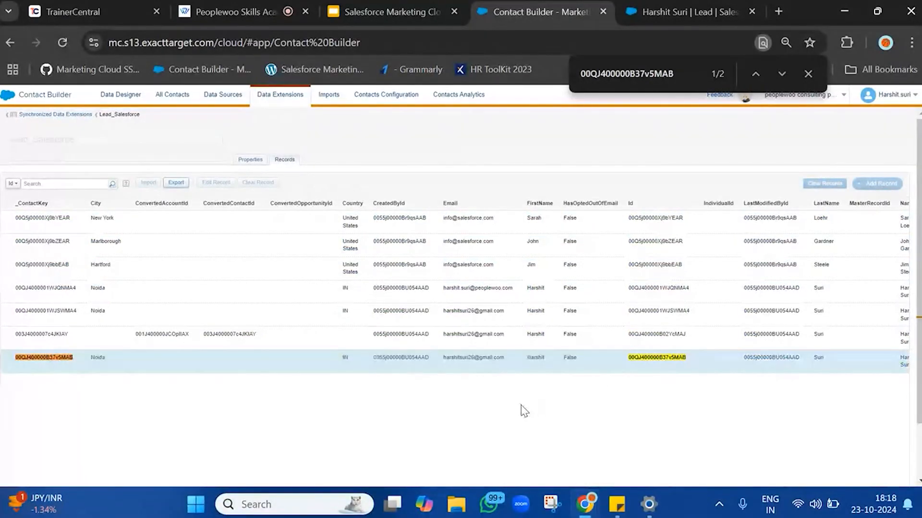
{"action": "left_click_drag", "start_coordinate": [523, 410], "coordinate": [649, 263]}
{"action": "double_click", "coordinate": [477, 219]}
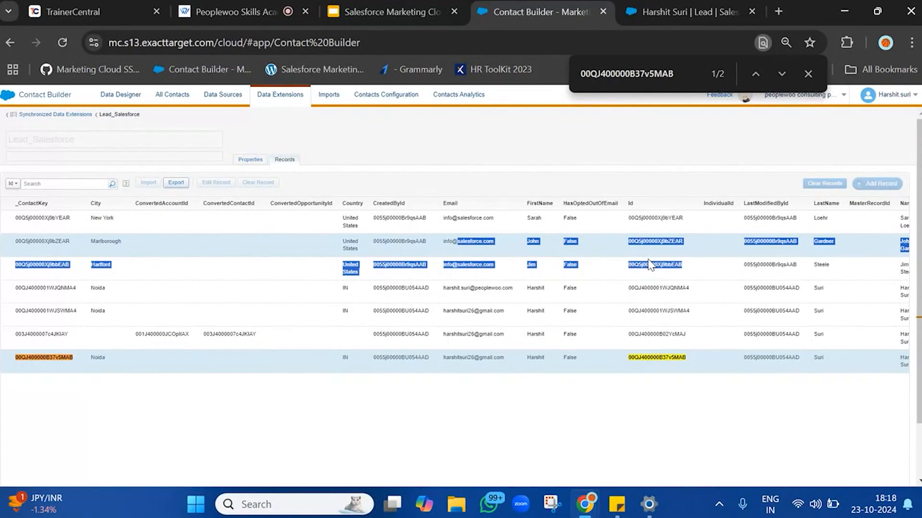
{"action": "left_click_drag", "start_coordinate": [82, 290], "coordinate": [609, 338]}
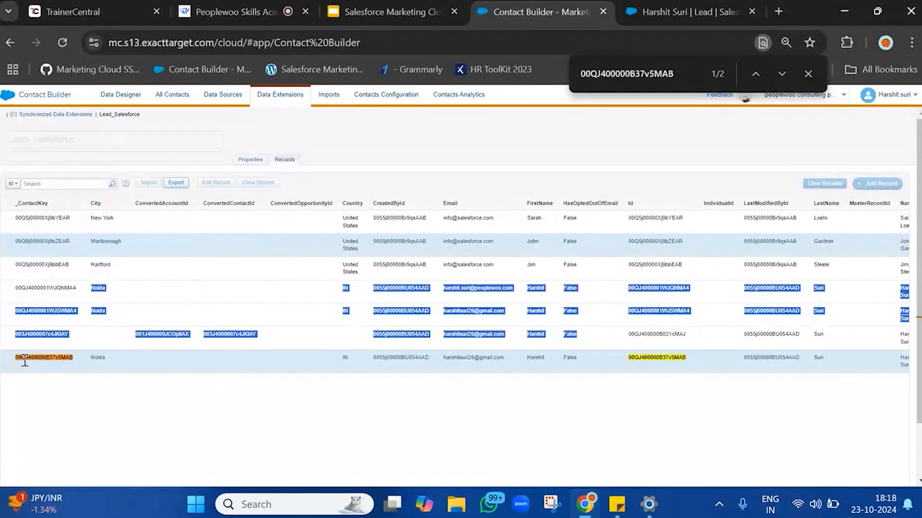
{"action": "left_click_drag", "start_coordinate": [25, 360], "coordinate": [300, 358]}
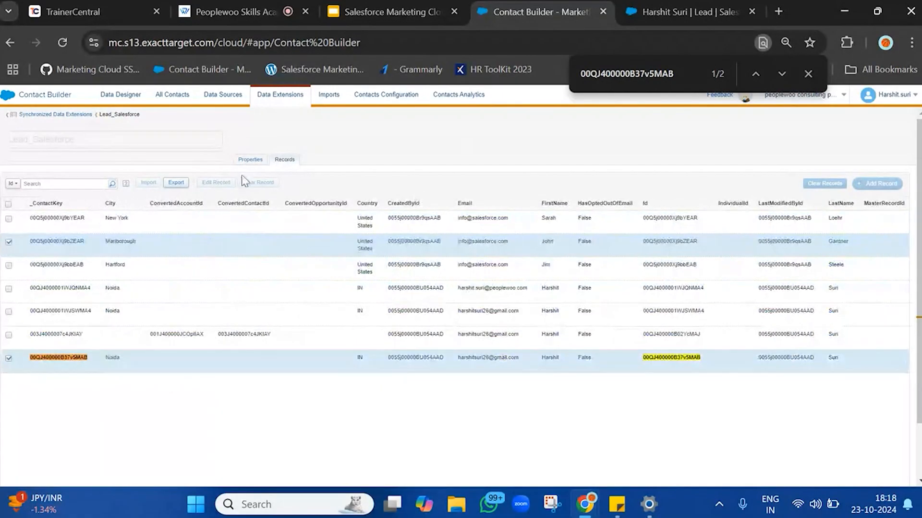
{"action": "left_click", "coordinate": [6, 361]}
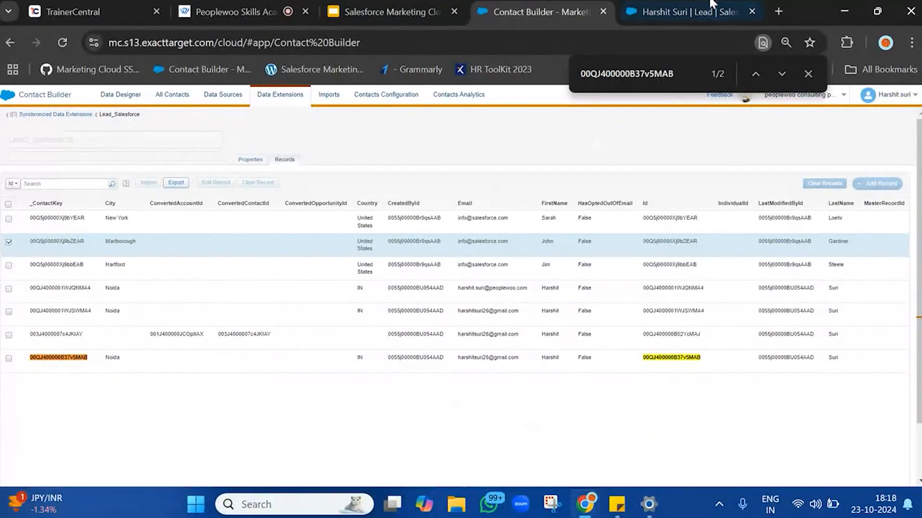
{"action": "left_click", "coordinate": [688, 4]}
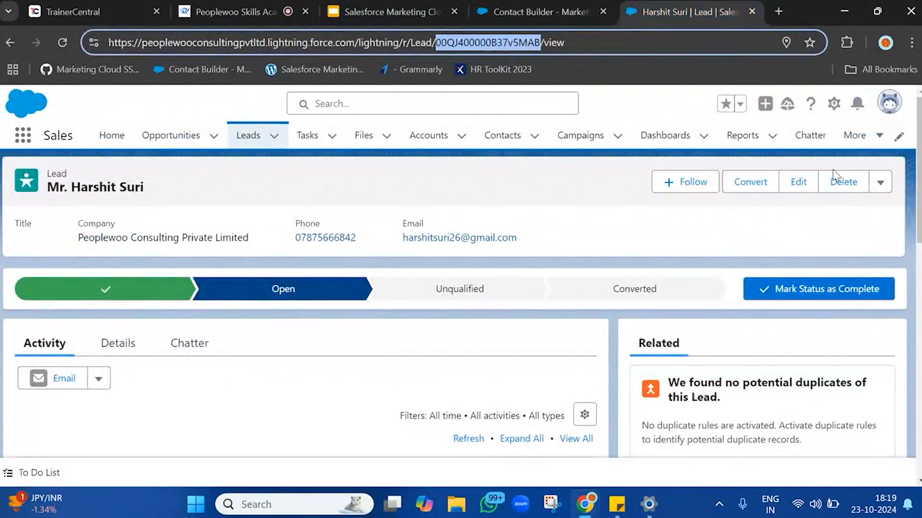
Delete the open lead record in Salesforce.
{"action": "left_click", "coordinate": [839, 184]}
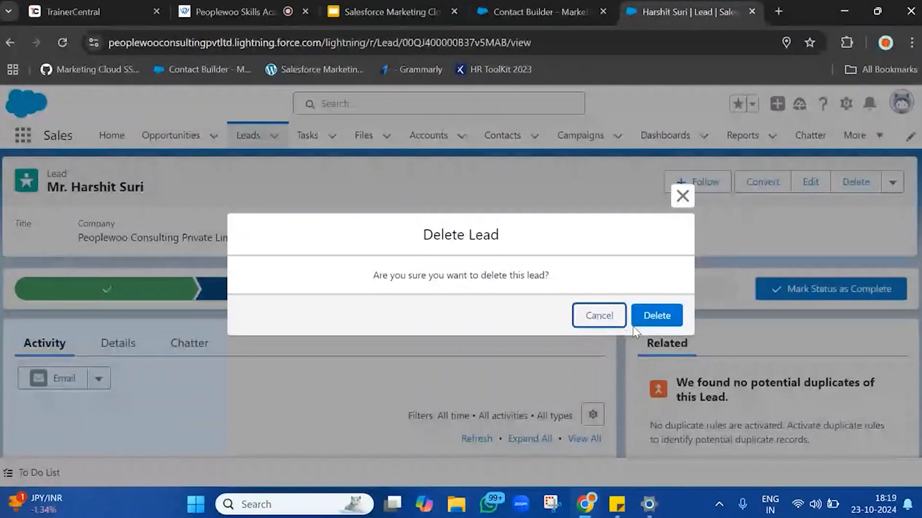
{"action": "left_click", "coordinate": [656, 317]}
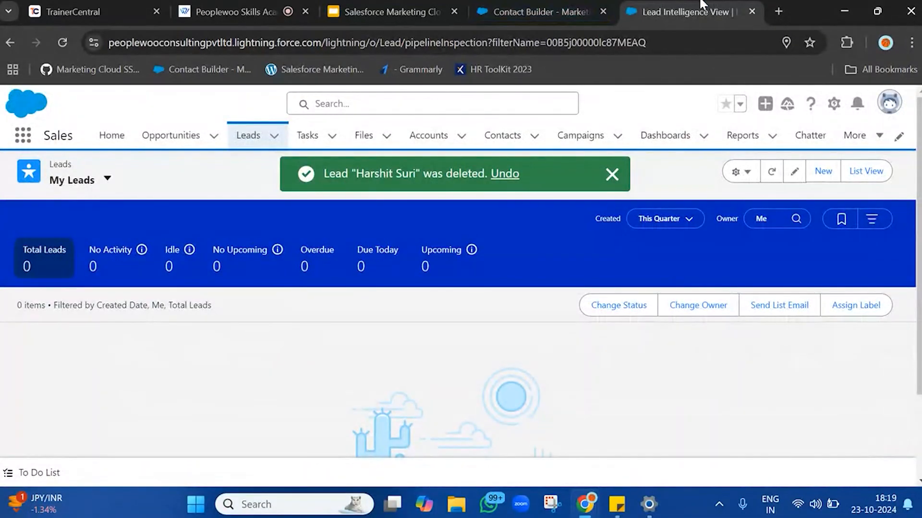
Reopen the Lead_Salesforce records in Contact Builder to check whether the deleted lead's row is still listed.
{"action": "left_click", "coordinate": [533, 12]}
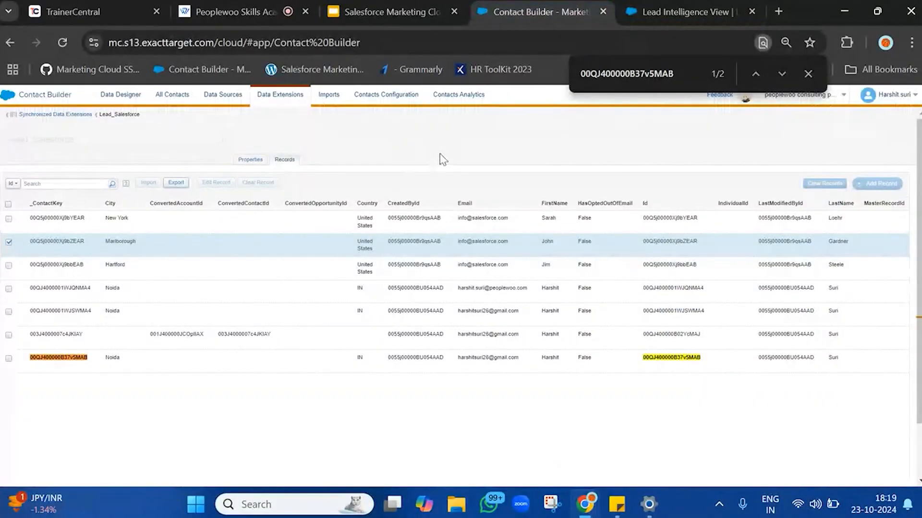
{"action": "left_click", "coordinate": [84, 115]}
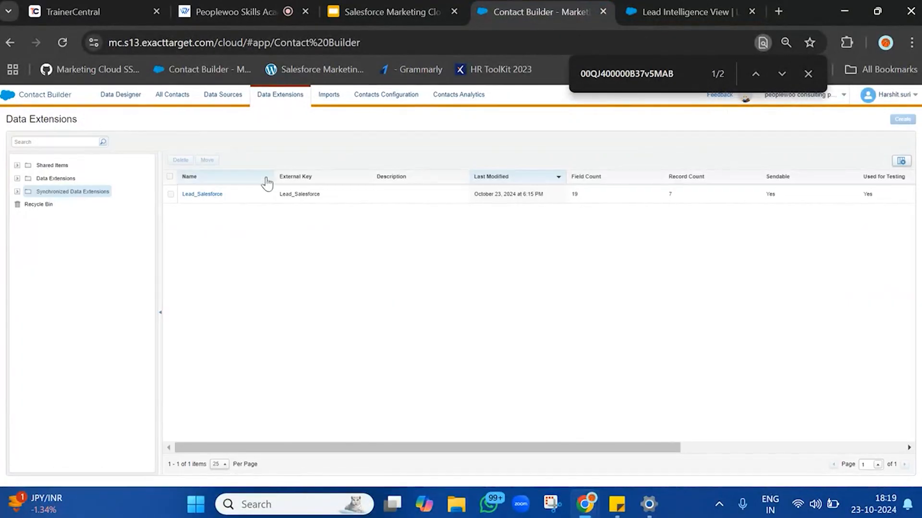
{"action": "left_click", "coordinate": [199, 194]}
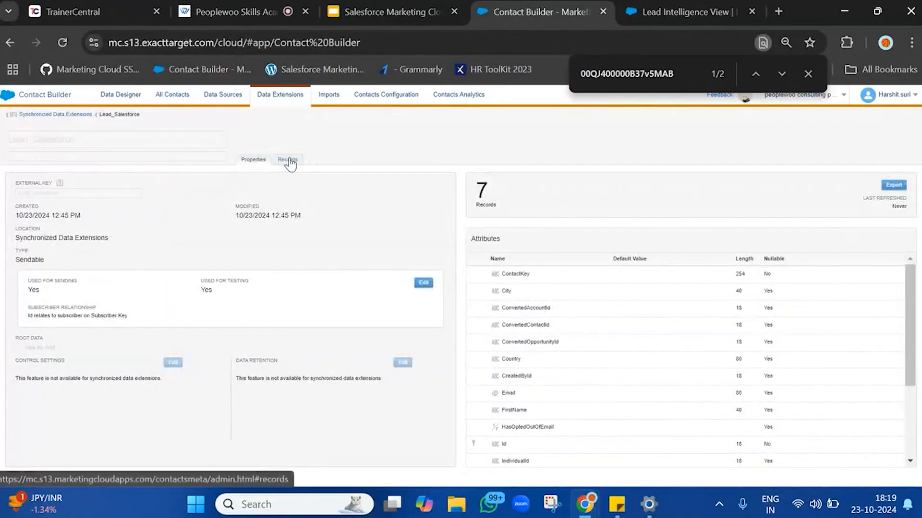
{"action": "left_click", "coordinate": [287, 160]}
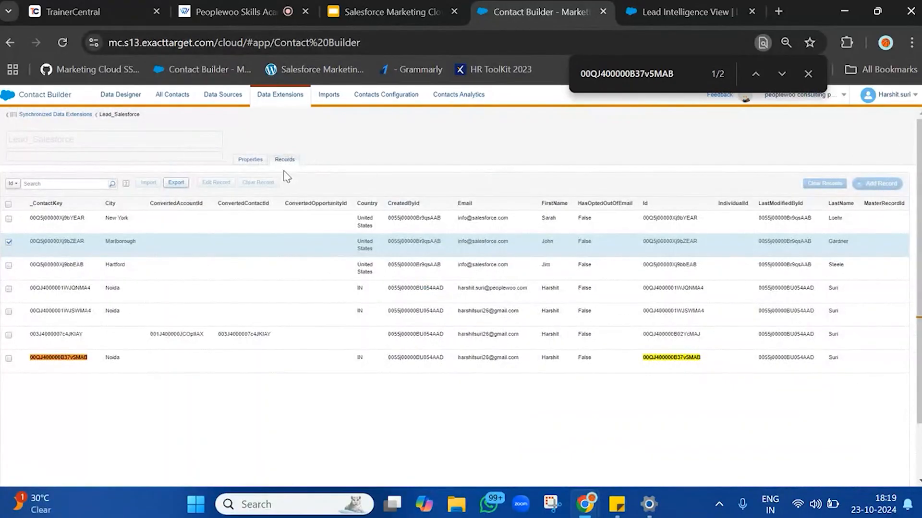
{"action": "left_click", "coordinate": [204, 365]}
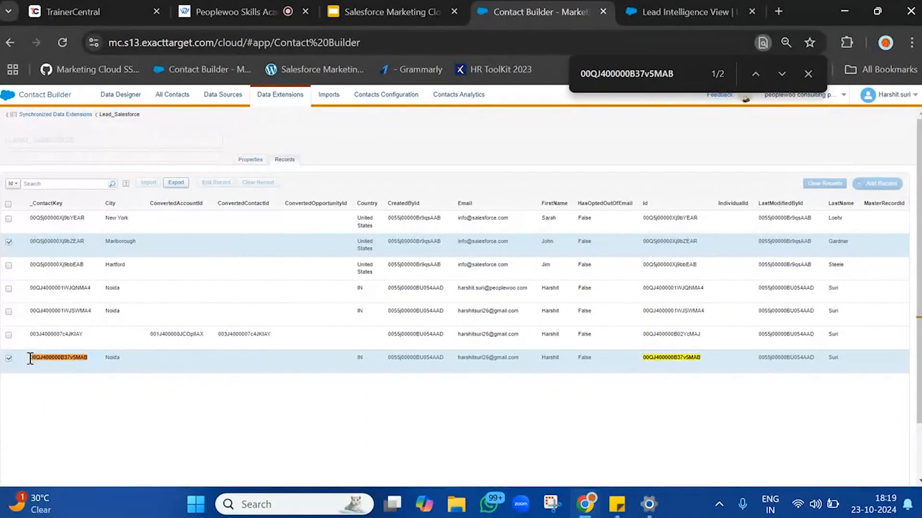
{"action": "left_click", "coordinate": [8, 359]}
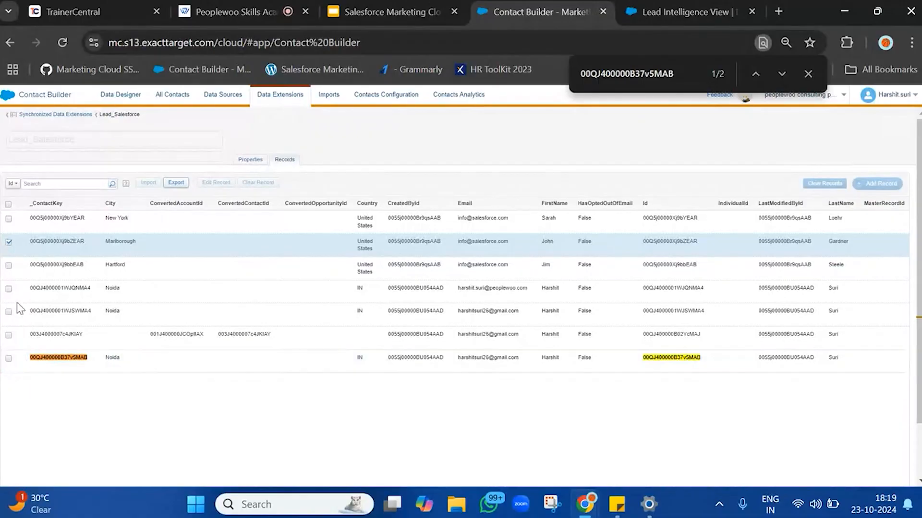
{"action": "left_click", "coordinate": [9, 243]}
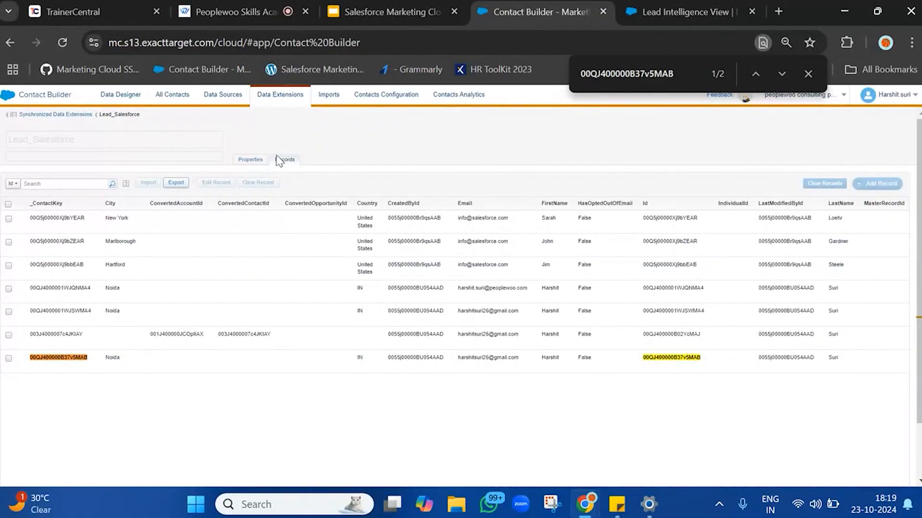
{"action": "left_click", "coordinate": [77, 116]}
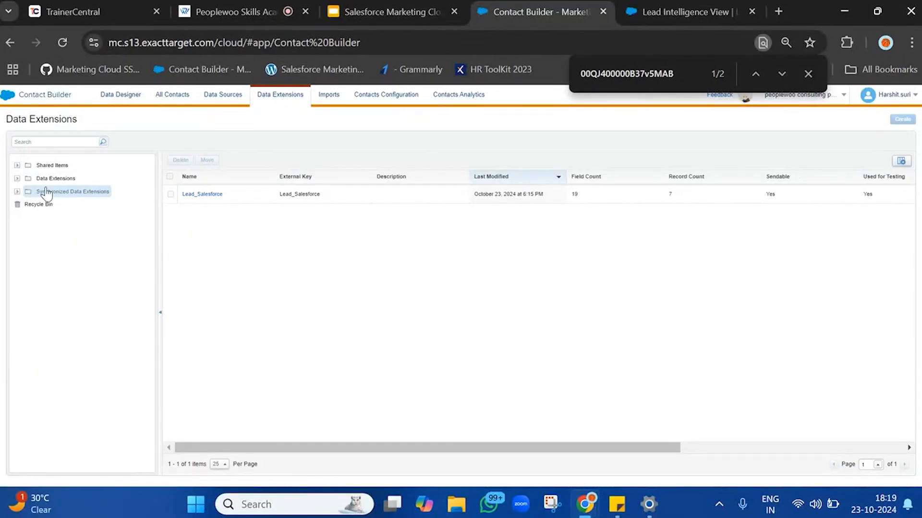
Duplicate the Contact Builder browser tab and move the copy next to the original.
{"action": "right_click", "coordinate": [499, 4]}
{"action": "left_click", "coordinate": [539, 125]}
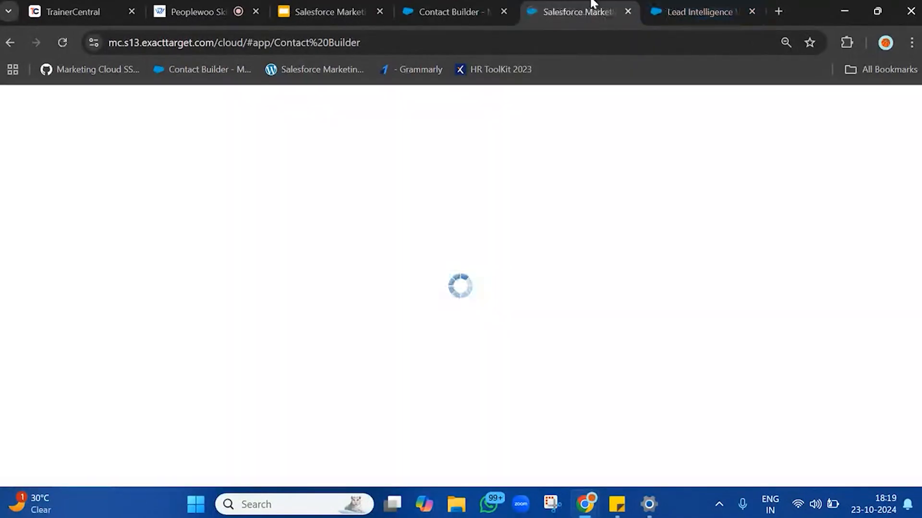
{"action": "left_click_drag", "start_coordinate": [593, 4], "coordinate": [456, 3]}
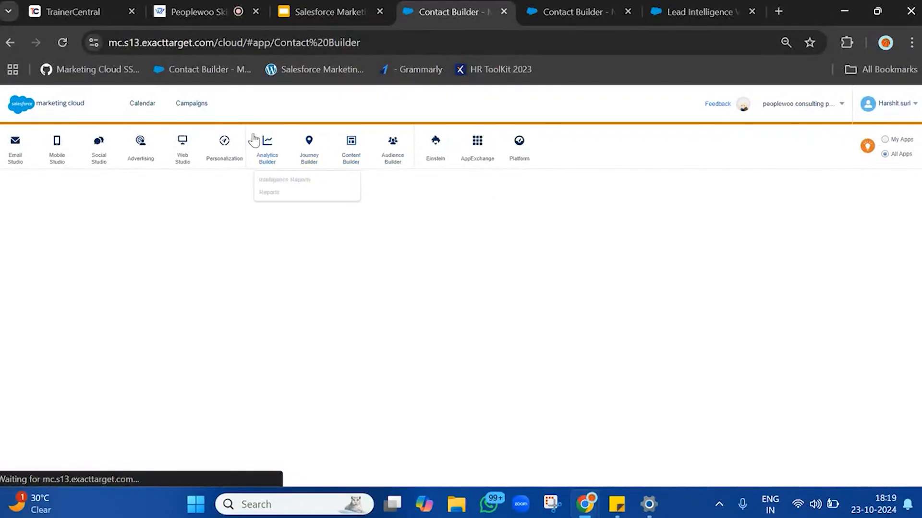
{"action": "left_click", "coordinate": [412, 180]}
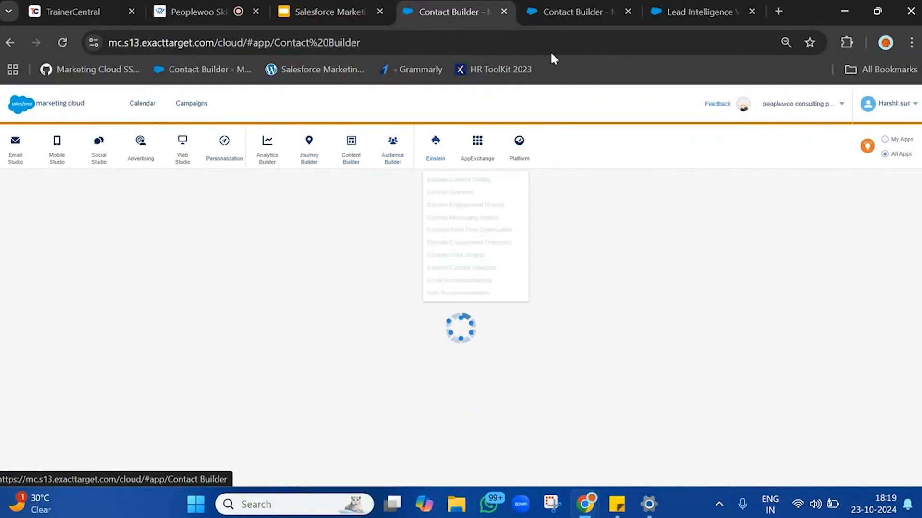
Start a new Salesforce contact with salutation Mr. and autofill the contact's name, phone, email and mailing address.
{"action": "left_click", "coordinate": [694, 11]}
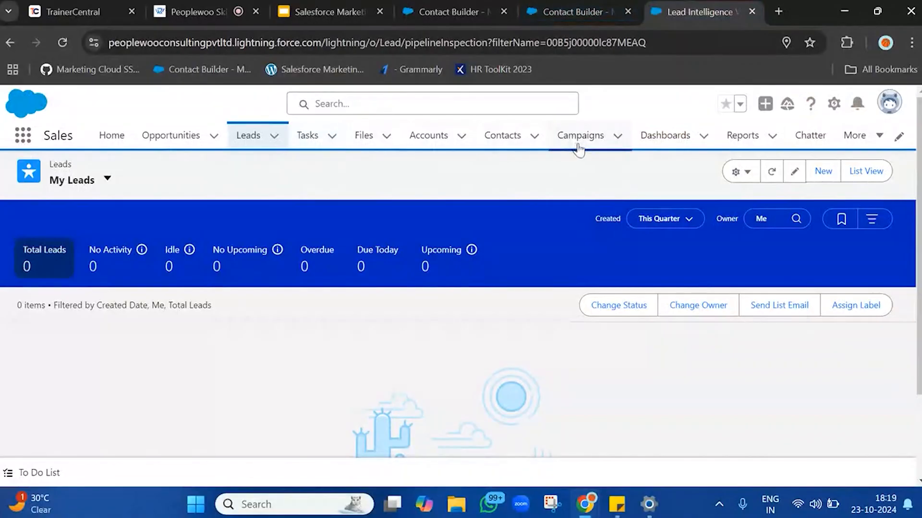
{"action": "left_click", "coordinate": [501, 136]}
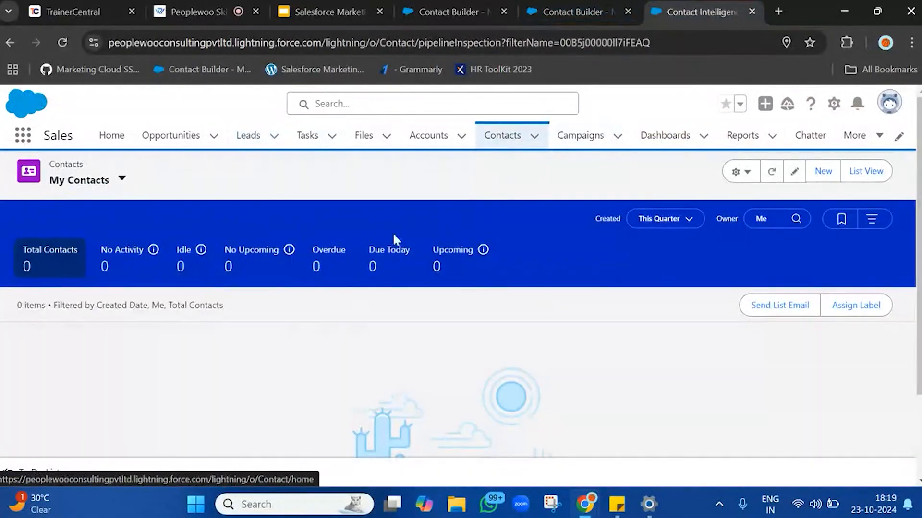
{"action": "left_click", "coordinate": [822, 173]}
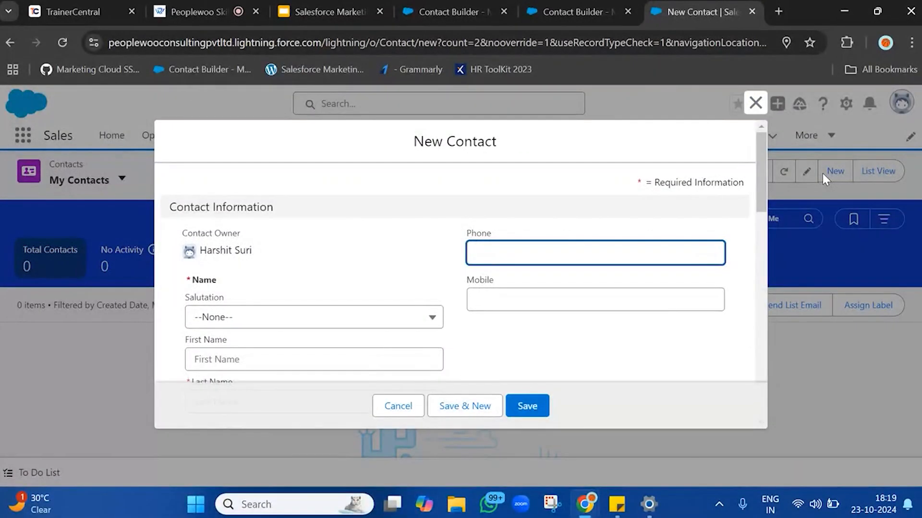
{"action": "scroll", "coordinate": [323, 301], "scroll_direction": "down", "scroll_amount": 3}
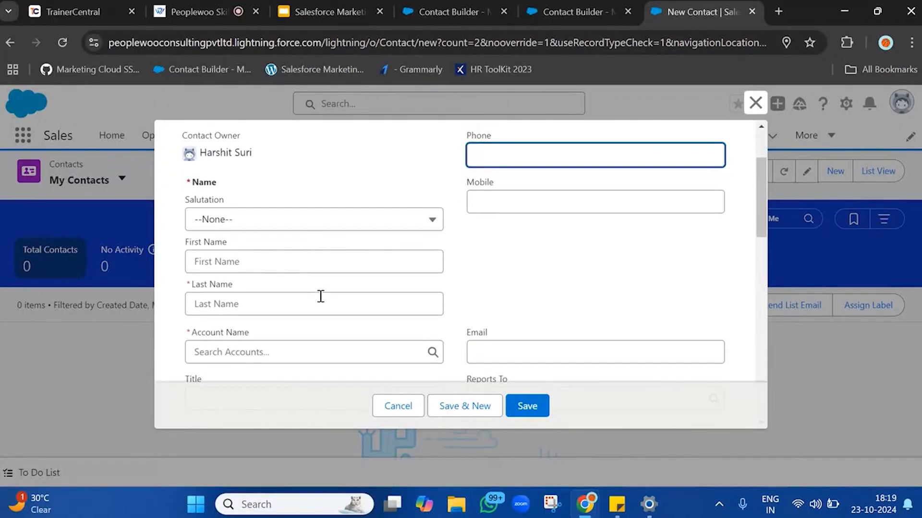
{"action": "left_click", "coordinate": [337, 201]}
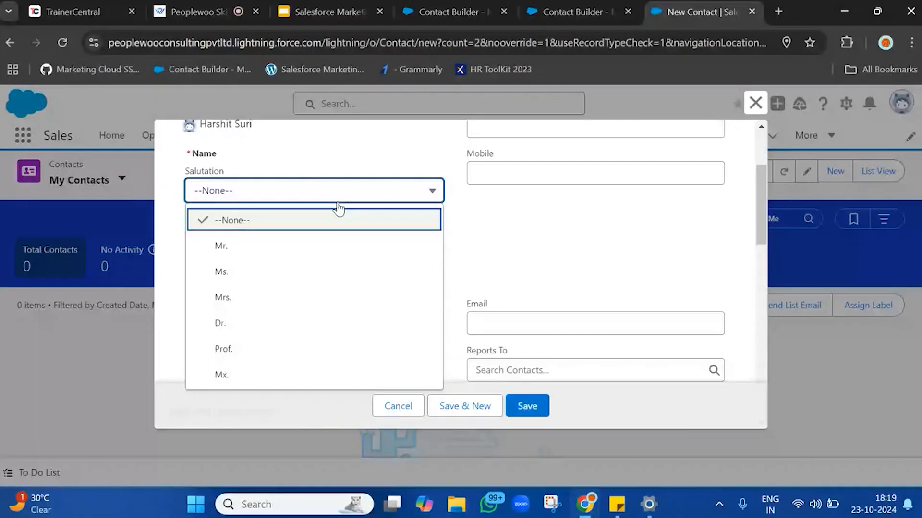
{"action": "left_click", "coordinate": [273, 247]}
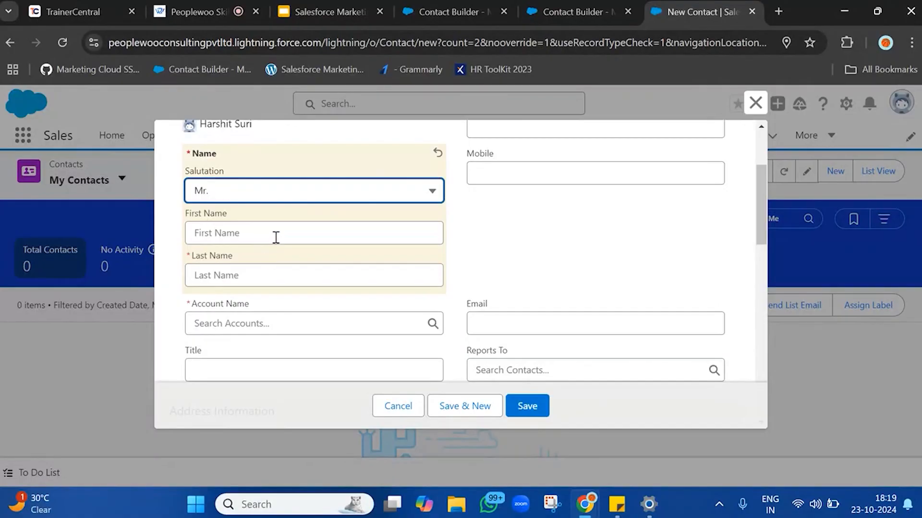
{"action": "left_click", "coordinate": [276, 237]}
{"action": "left_click", "coordinate": [313, 260]}
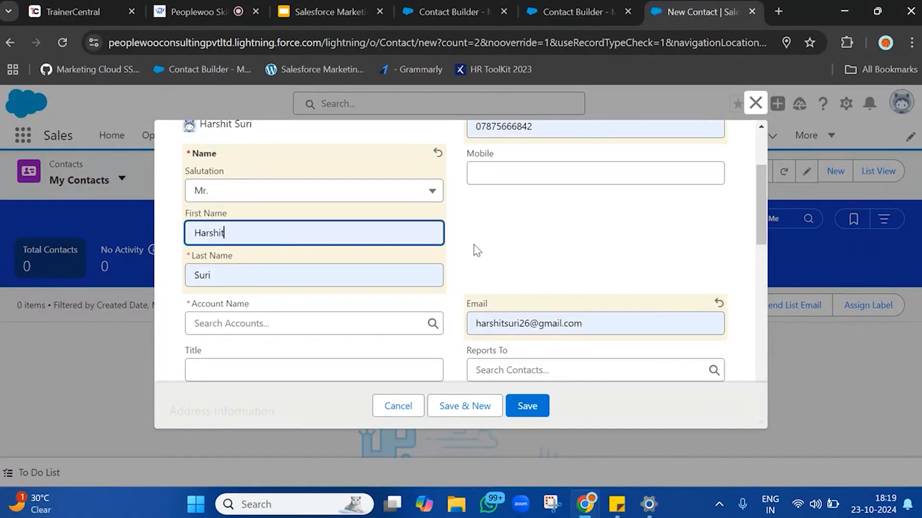
Set the contact's account name to peoplewoo and save the new contact.
{"action": "scroll", "coordinate": [477, 250], "scroll_direction": "down", "scroll_amount": 2}
{"action": "left_click", "coordinate": [321, 232]}
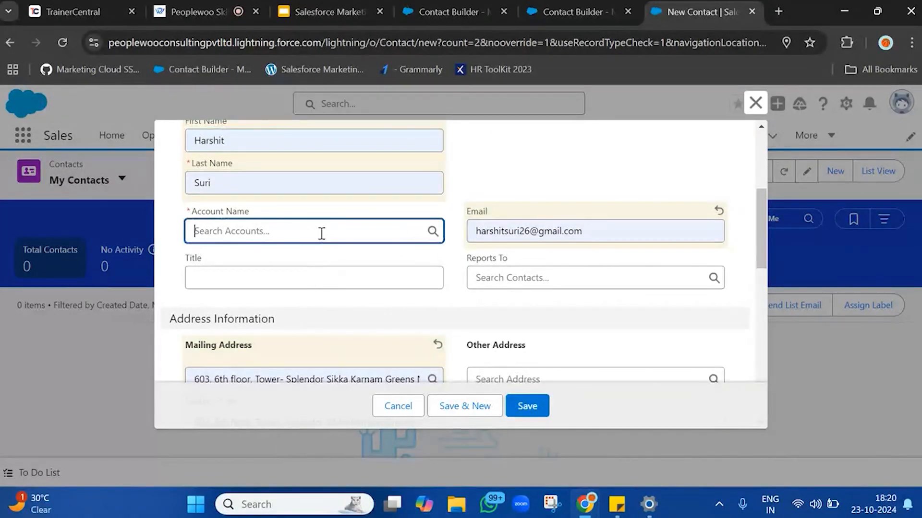
{"action": "left_click", "coordinate": [226, 318]}
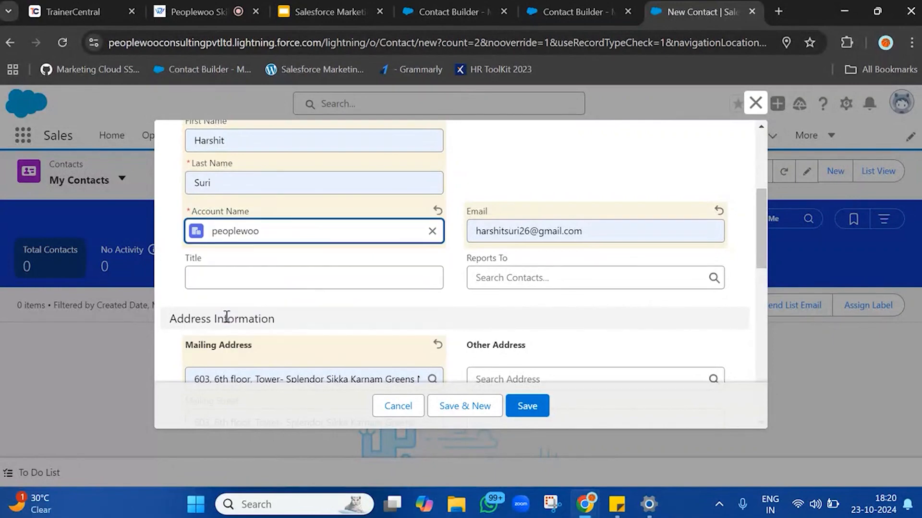
{"action": "left_click", "coordinate": [522, 407]}
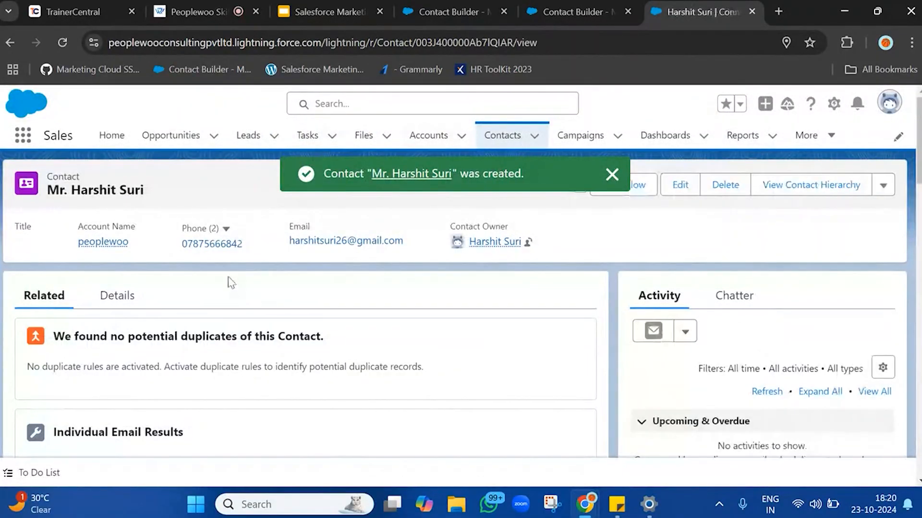
{"action": "scroll", "coordinate": [339, 378], "scroll_direction": "down", "scroll_amount": 2}
{"action": "scroll", "coordinate": [339, 378], "scroll_direction": "up", "scroll_amount": 2}
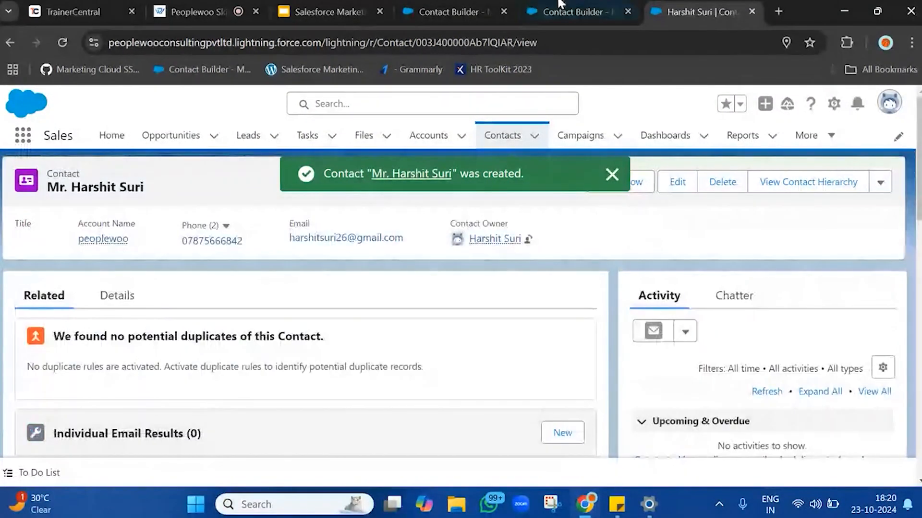
{"action": "left_click", "coordinate": [573, 11]}
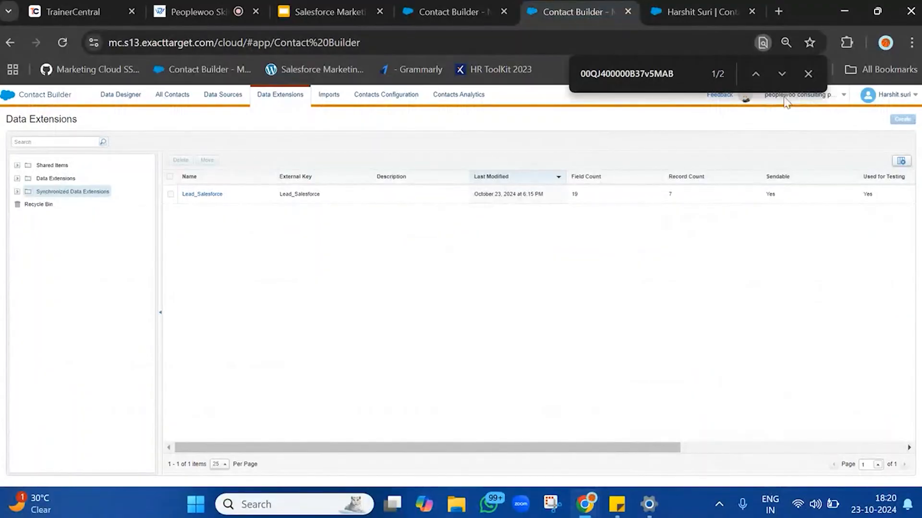
{"action": "left_click", "coordinate": [812, 75]}
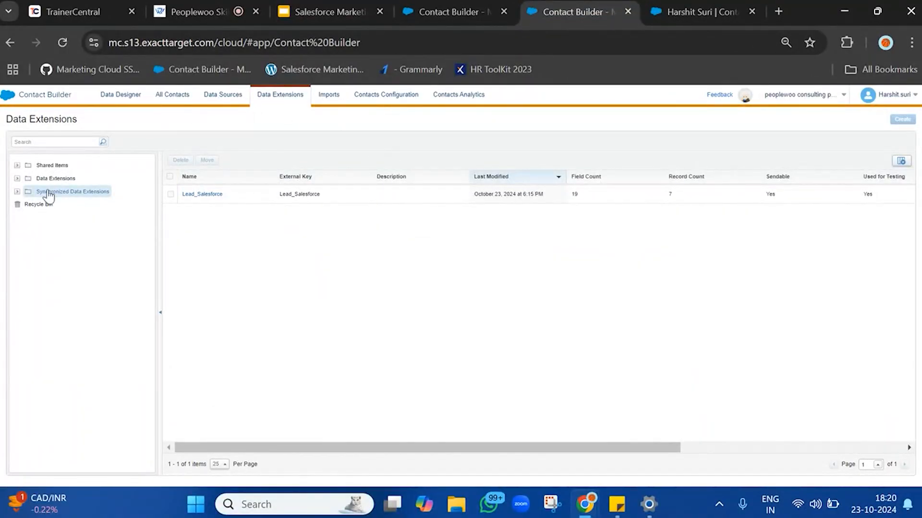
{"action": "left_click", "coordinate": [447, 11]}
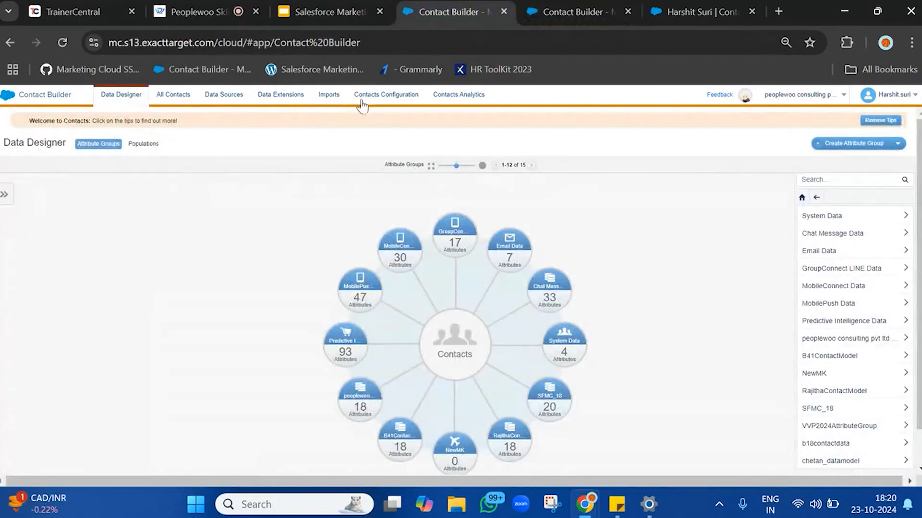
Open the synchronized Salesforce data source in Contact Builder and start setting up a new synchronized object.
{"action": "left_click", "coordinate": [237, 98]}
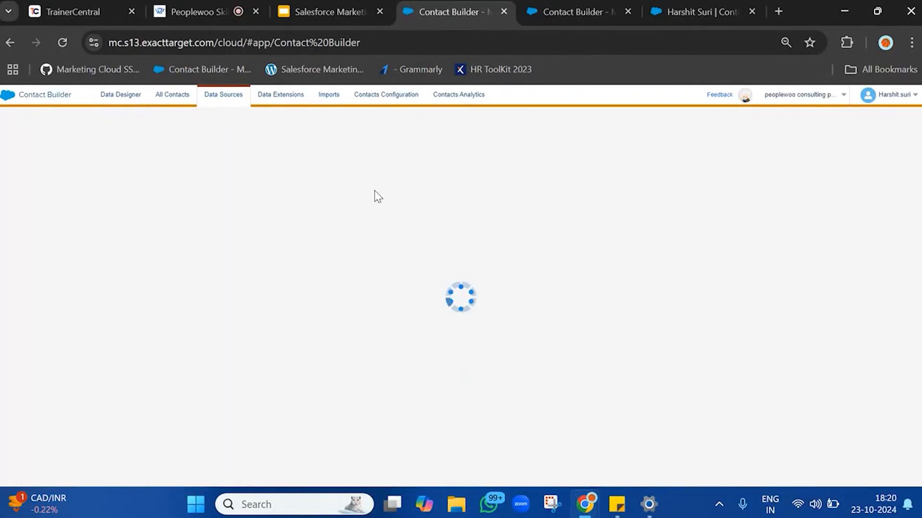
{"action": "left_click", "coordinate": [223, 4]}
{"action": "left_click", "coordinate": [492, 8]}
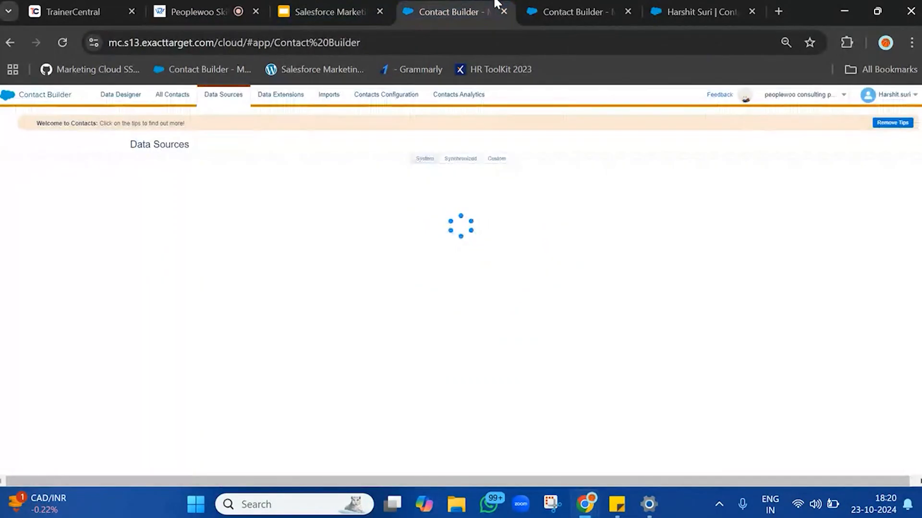
{"action": "left_click", "coordinate": [459, 160]}
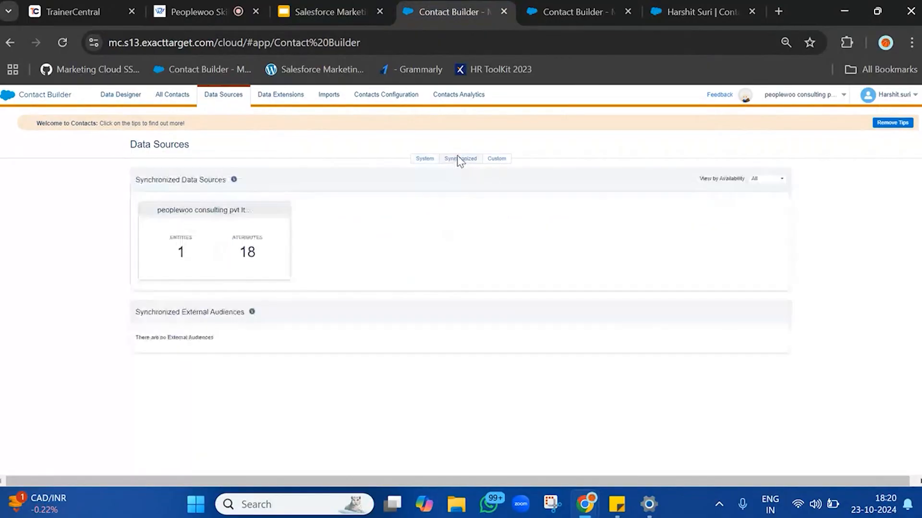
{"action": "left_click", "coordinate": [185, 242]}
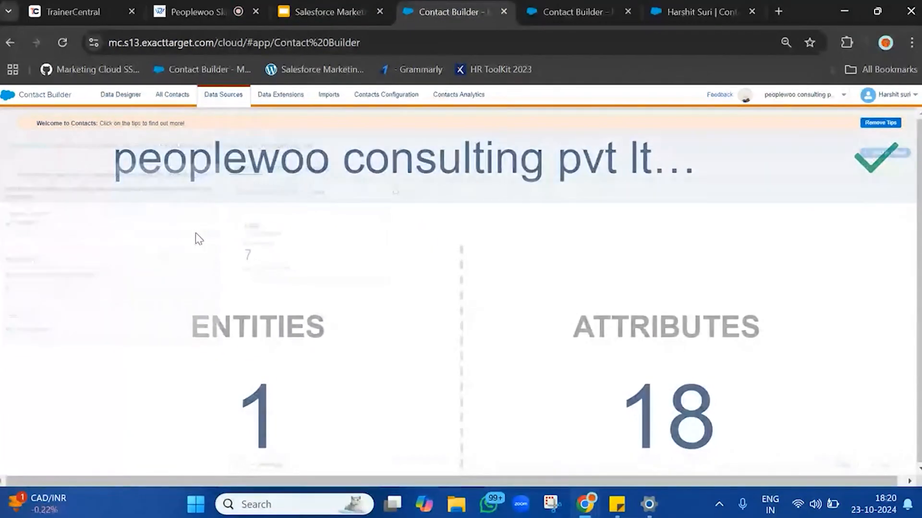
{"action": "left_click", "coordinate": [884, 153]}
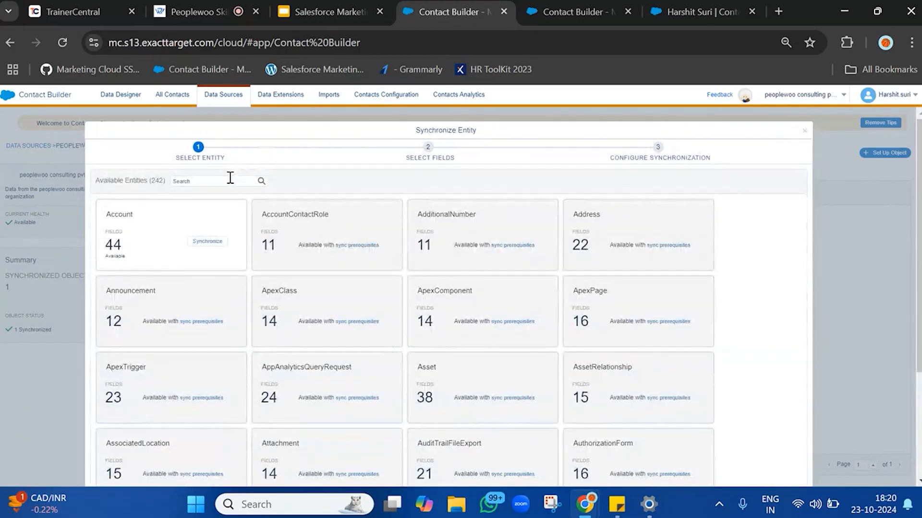
Search the available entities for contact and choose to synchronize the Contact entity.
{"action": "left_click", "coordinate": [231, 179]}
{"action": "type", "text": "dont"}
{"action": "type", "text": "act"}
{"action": "key", "text": "Return"}
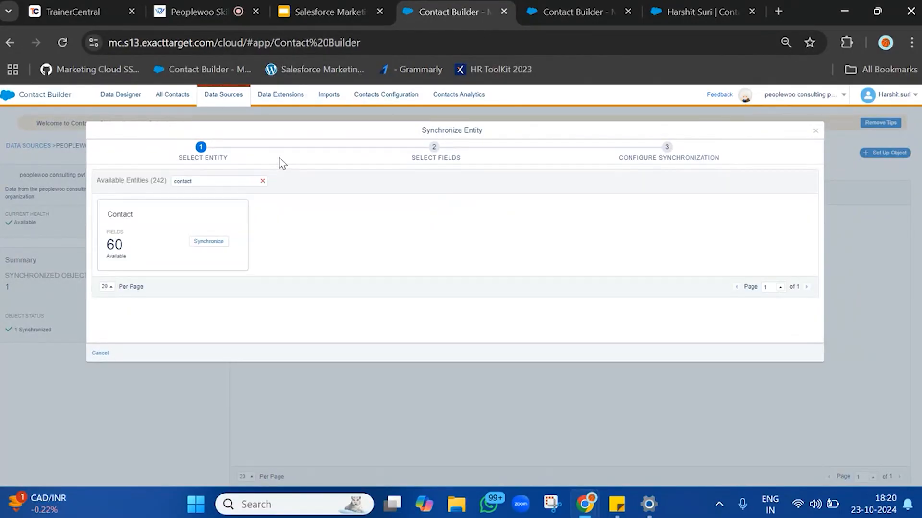
{"action": "left_click", "coordinate": [209, 242]}
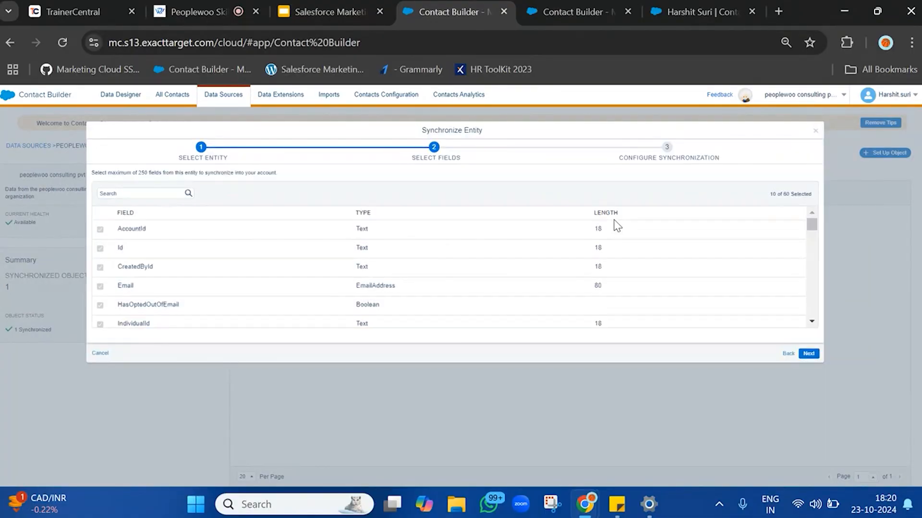
Add the FirstName and Name fields to the Contact fields to synchronize and continue to configuration.
{"action": "scroll", "coordinate": [216, 298], "scroll_direction": "down", "scroll_amount": 6}
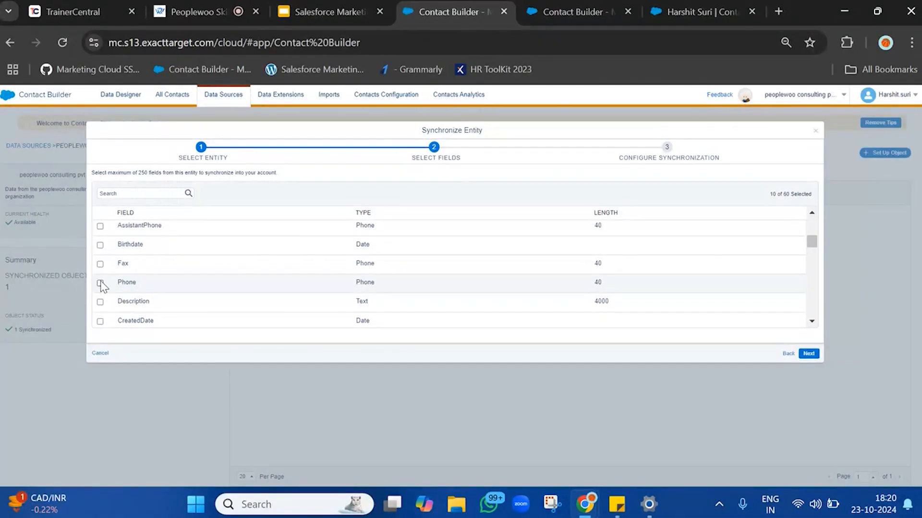
{"action": "scroll", "coordinate": [100, 286], "scroll_direction": "down", "scroll_amount": 5}
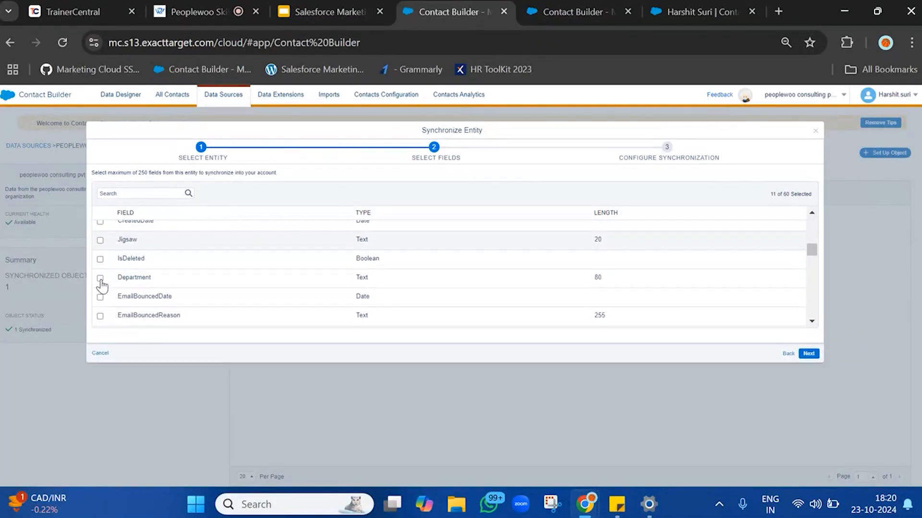
{"action": "scroll", "coordinate": [101, 286], "scroll_direction": "down", "scroll_amount": 1}
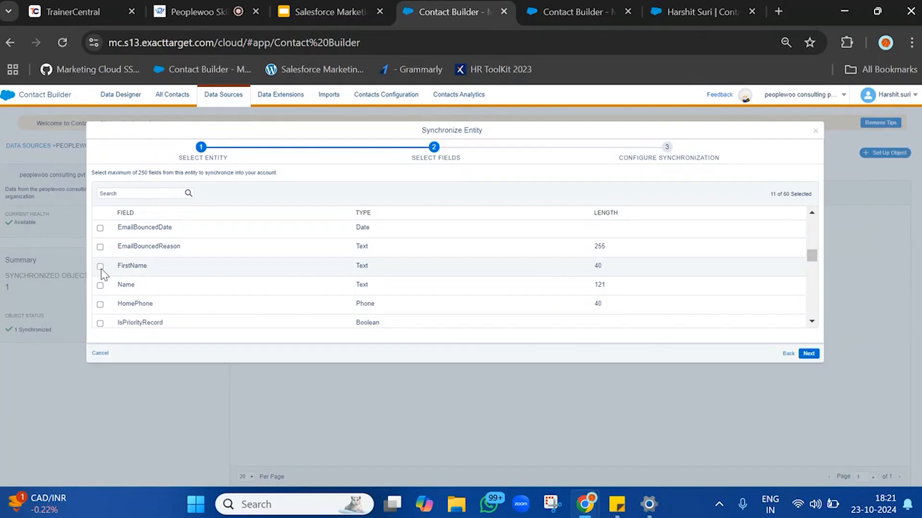
{"action": "left_click", "coordinate": [100, 266]}
{"action": "left_click", "coordinate": [100, 285]}
{"action": "scroll", "coordinate": [102, 290], "scroll_direction": "down", "scroll_amount": 2}
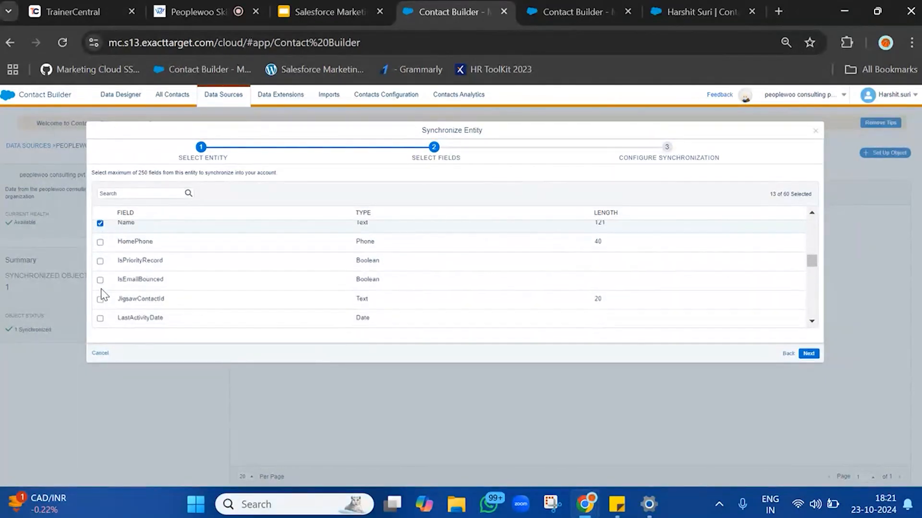
{"action": "scroll", "coordinate": [102, 294], "scroll_direction": "down", "scroll_amount": 5}
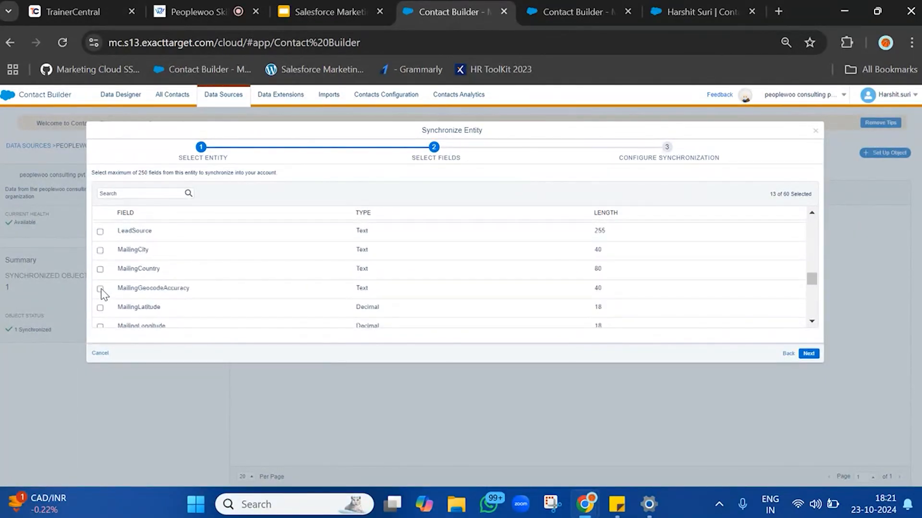
{"action": "scroll", "coordinate": [102, 294], "scroll_direction": "down", "scroll_amount": 5}
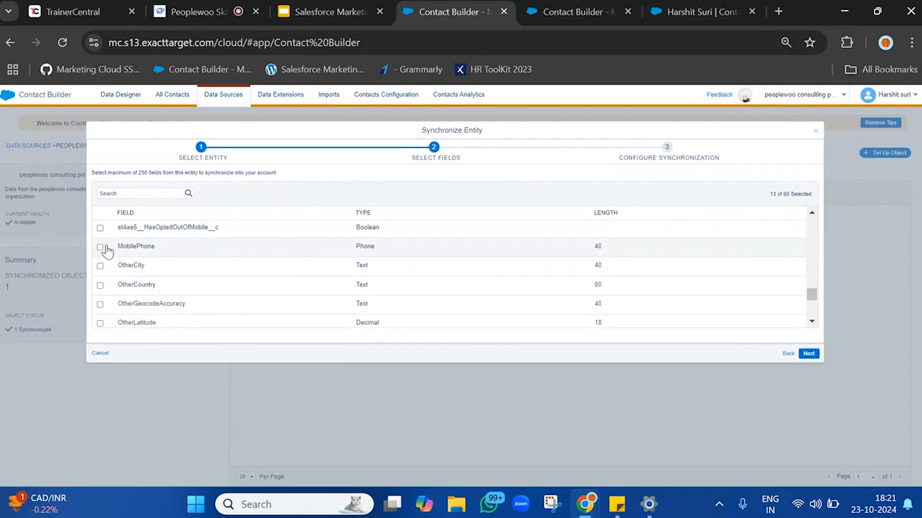
{"action": "scroll", "coordinate": [105, 252], "scroll_direction": "down", "scroll_amount": 4}
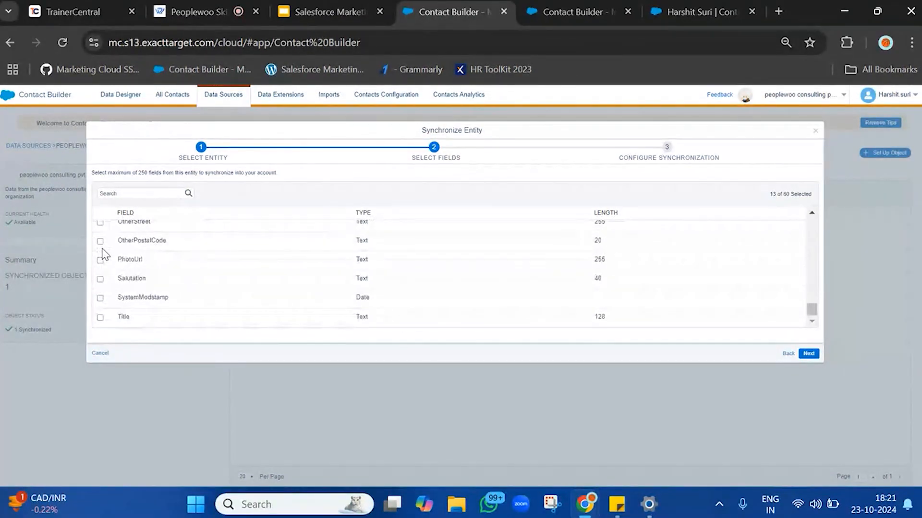
{"action": "left_click", "coordinate": [808, 356]}
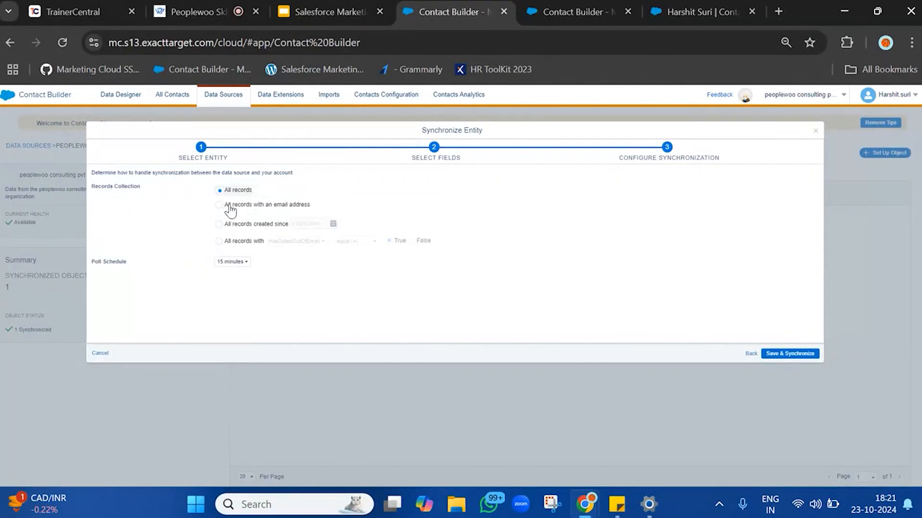
Set the records collection to all records with an email address, then save and synchronize the Contact entity.
{"action": "left_click", "coordinate": [230, 205]}
{"action": "triple_click", "coordinate": [343, 204]}
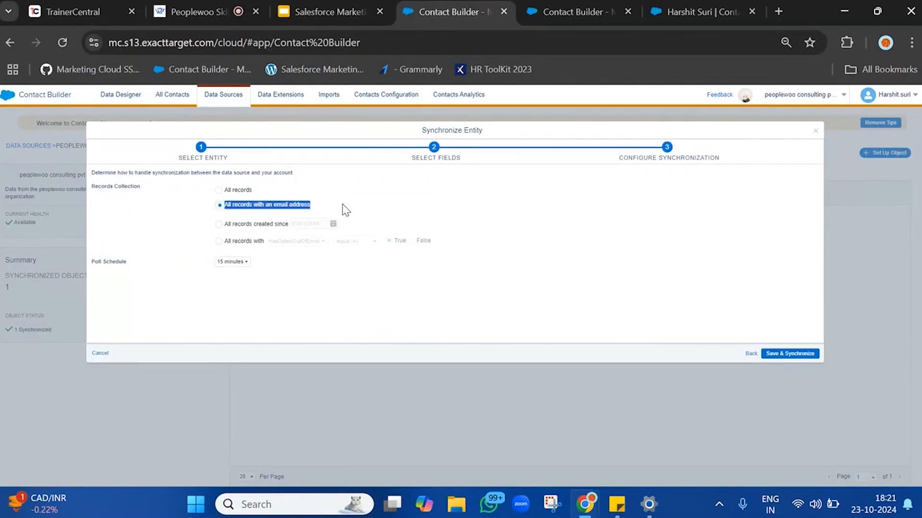
{"action": "left_click_drag", "start_coordinate": [110, 262], "coordinate": [282, 265]}
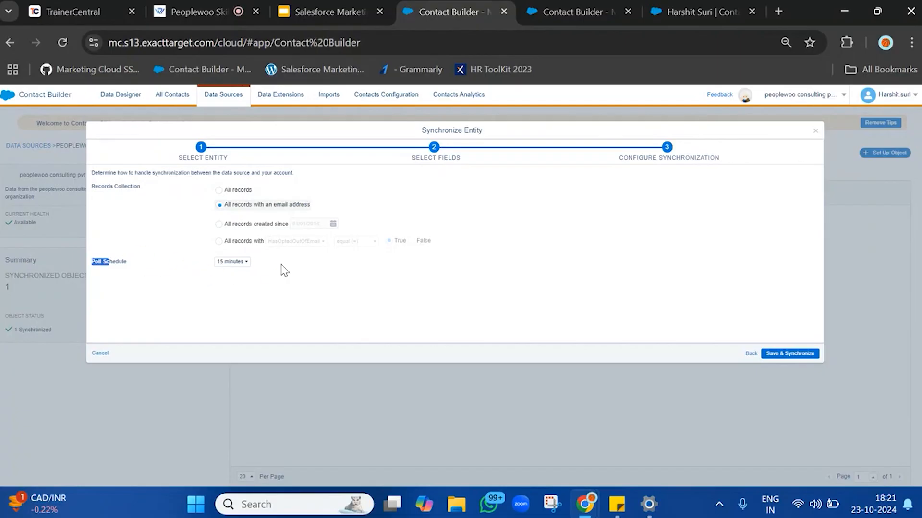
{"action": "left_click", "coordinate": [769, 353]}
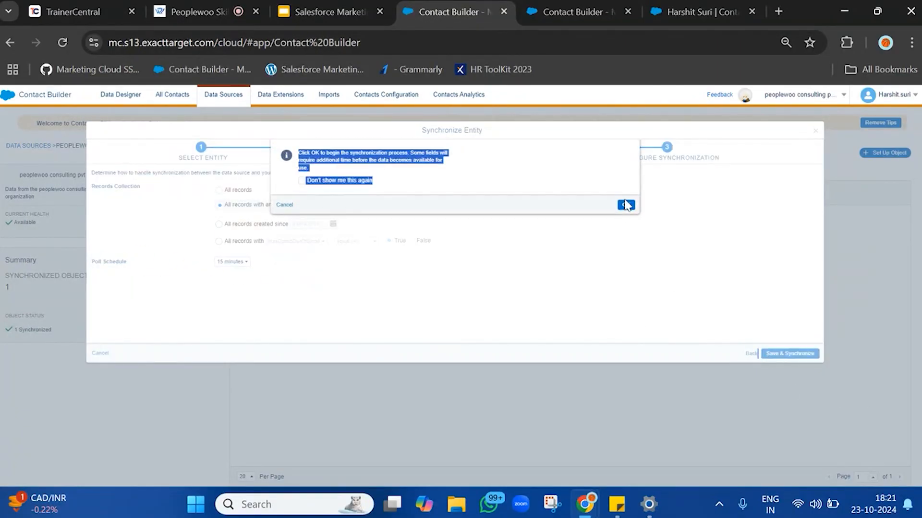
{"action": "left_click", "coordinate": [625, 205]}
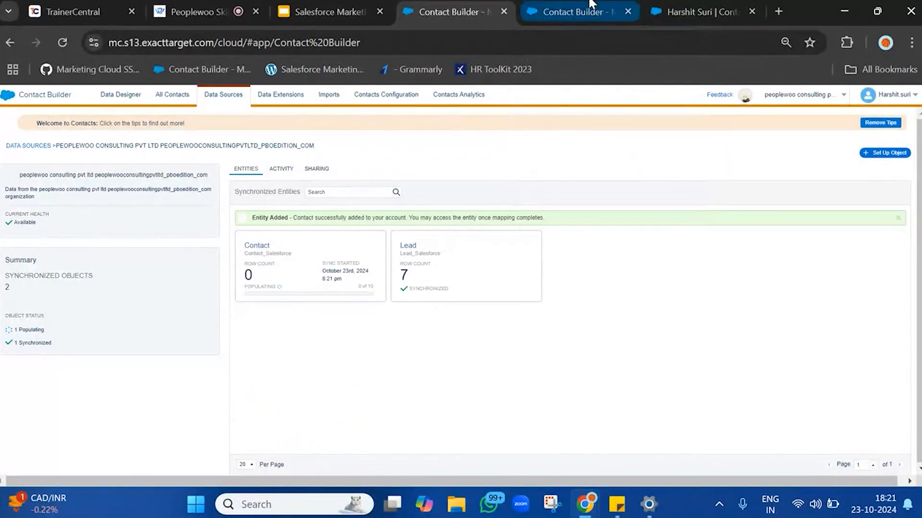
Check the Synchronized Data Extensions folder in the second Contact Builder tab.
{"action": "left_click", "coordinate": [572, 11]}
{"action": "left_click", "coordinate": [56, 182]}
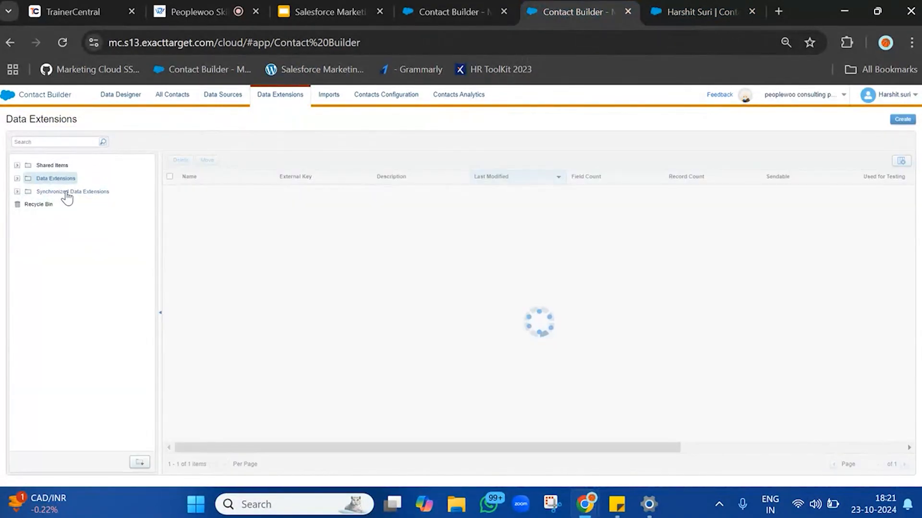
{"action": "left_click", "coordinate": [67, 193]}
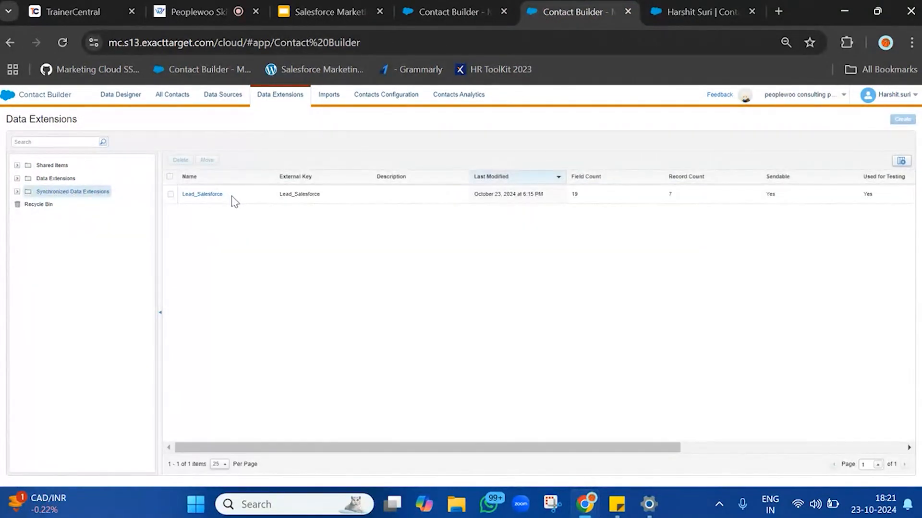
{"action": "left_click", "coordinate": [499, 8]}
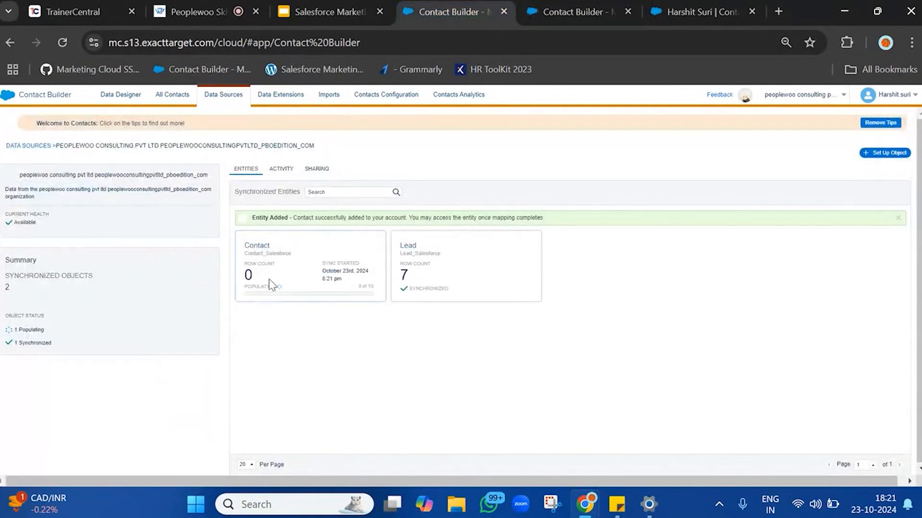
Reload Contact Builder and reopen the synchronized data source to check the Contact entity's sync status.
{"action": "double_click", "coordinate": [250, 294]}
{"action": "left_click", "coordinate": [63, 43]}
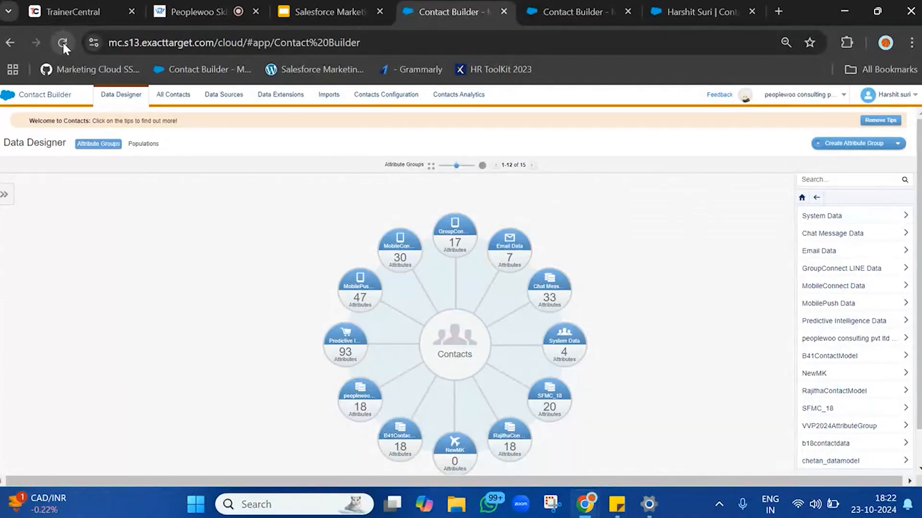
{"action": "left_click", "coordinate": [229, 99]}
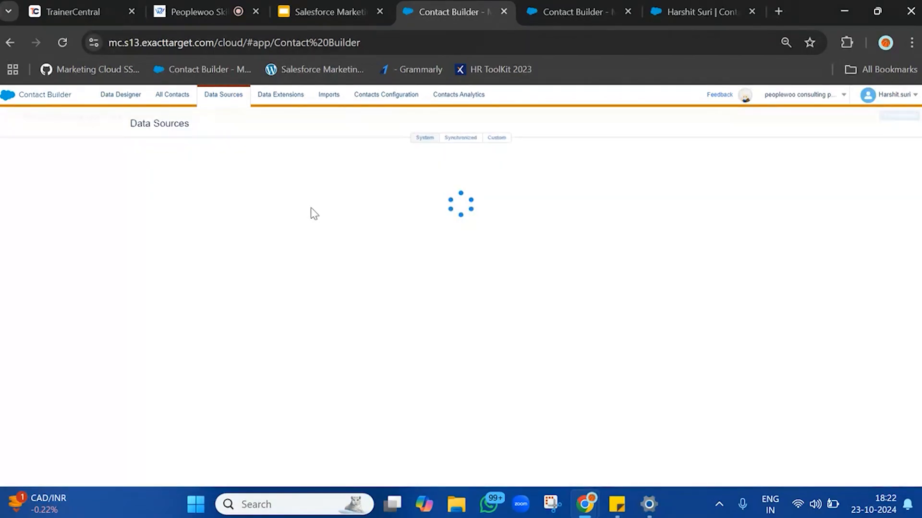
{"action": "left_click", "coordinate": [454, 160]}
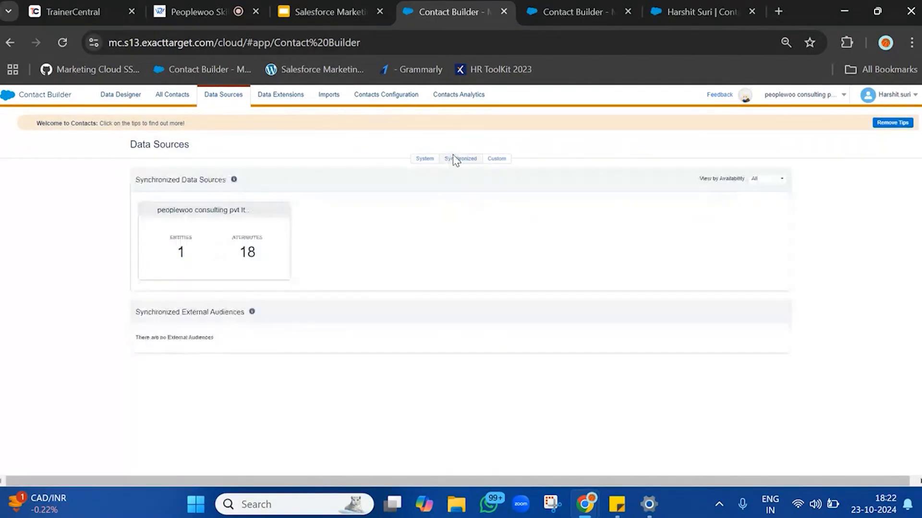
{"action": "left_click", "coordinate": [232, 268]}
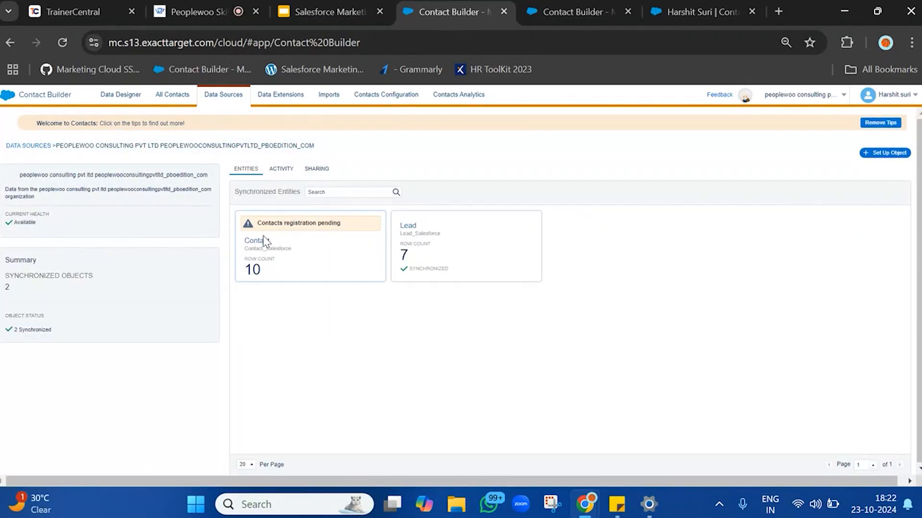
Open the Lead_Salesforce synchronized data extension and review its sending properties.
{"action": "left_click", "coordinate": [632, 5]}
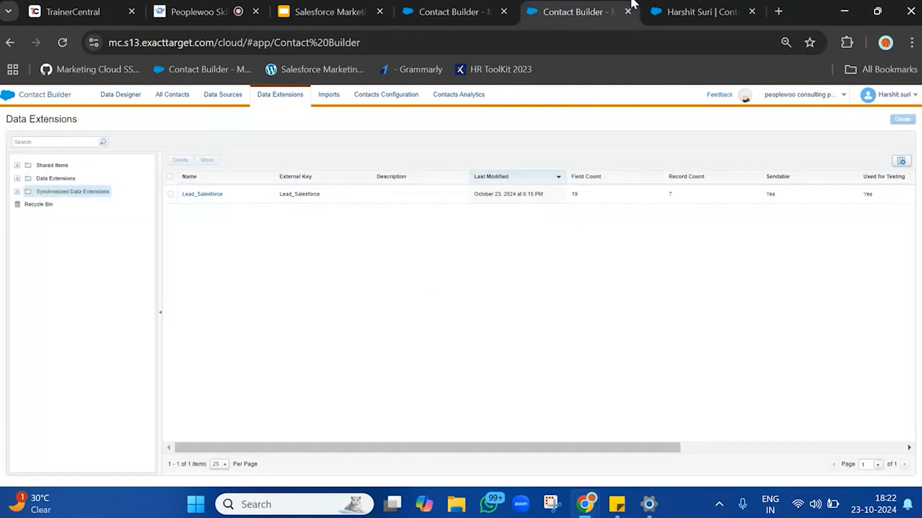
{"action": "left_click", "coordinate": [186, 195]}
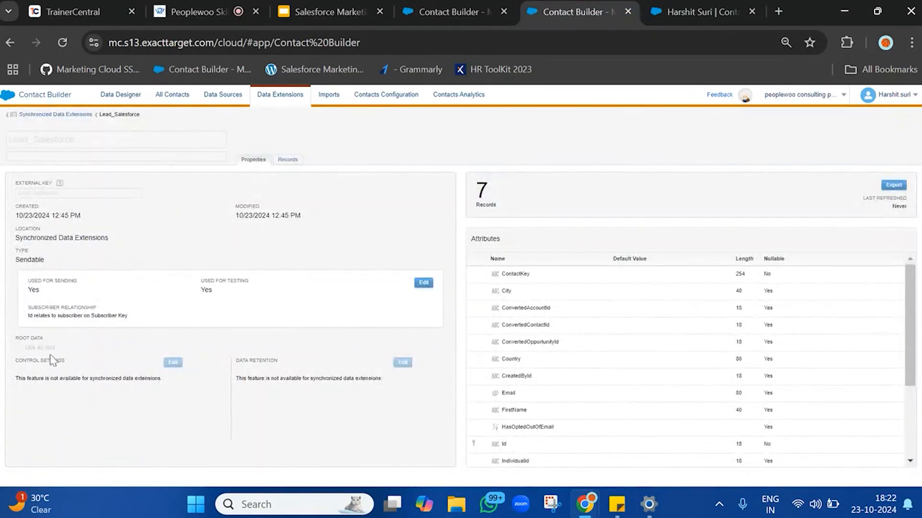
{"action": "triple_click", "coordinate": [30, 288]}
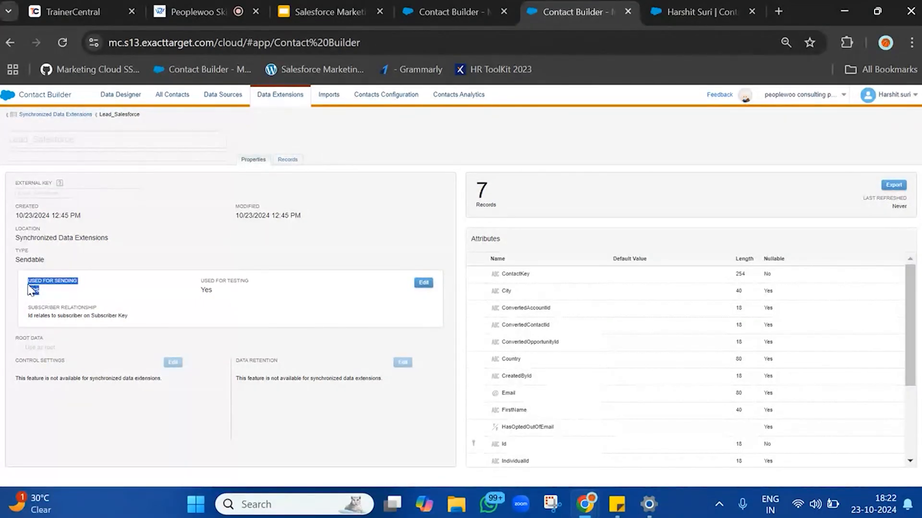
Duplicate the Lead_Salesforce data extension tab and switch between the open Contact Builder tabs.
{"action": "right_click", "coordinate": [555, 8]}
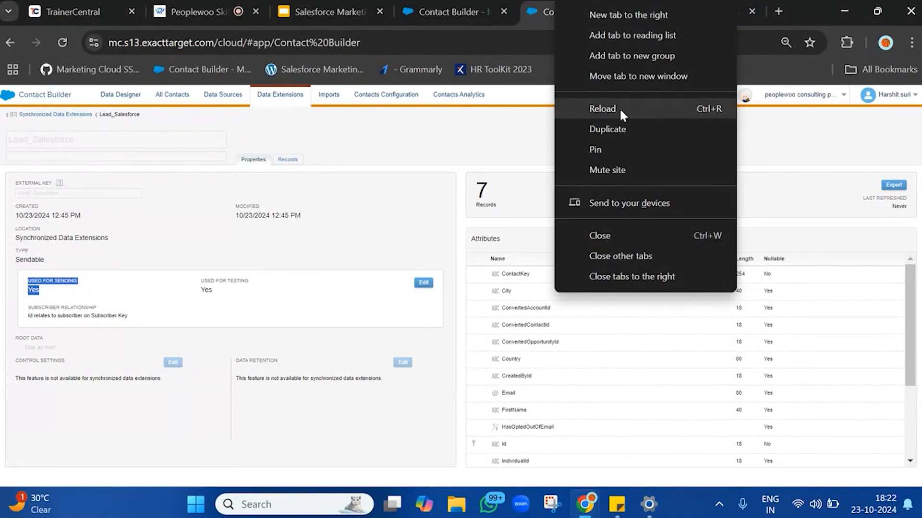
{"action": "left_click", "coordinate": [610, 131]}
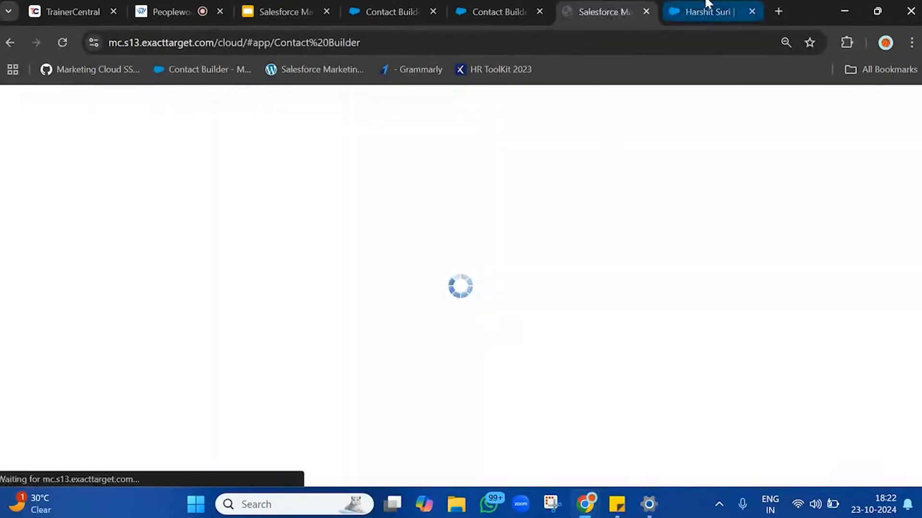
{"action": "left_click", "coordinate": [414, 5]}
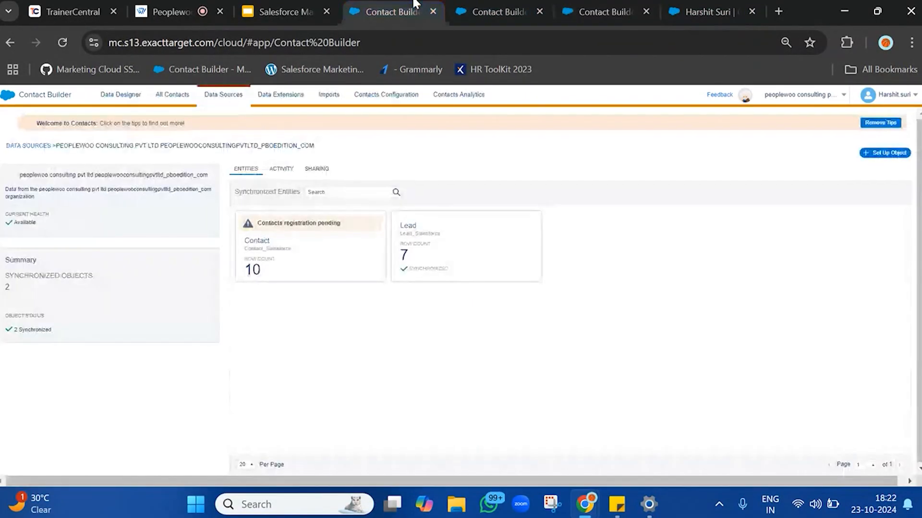
{"action": "left_click", "coordinate": [597, 10]}
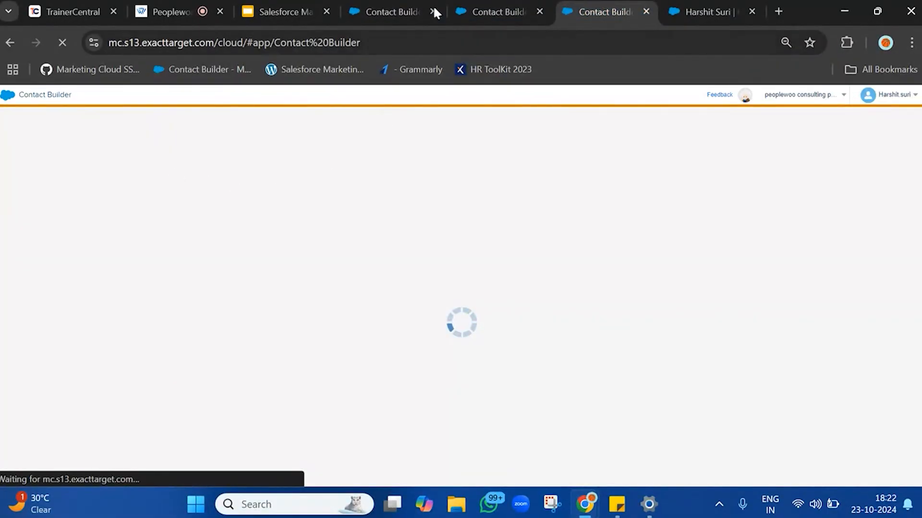
{"action": "left_click", "coordinate": [485, 11]}
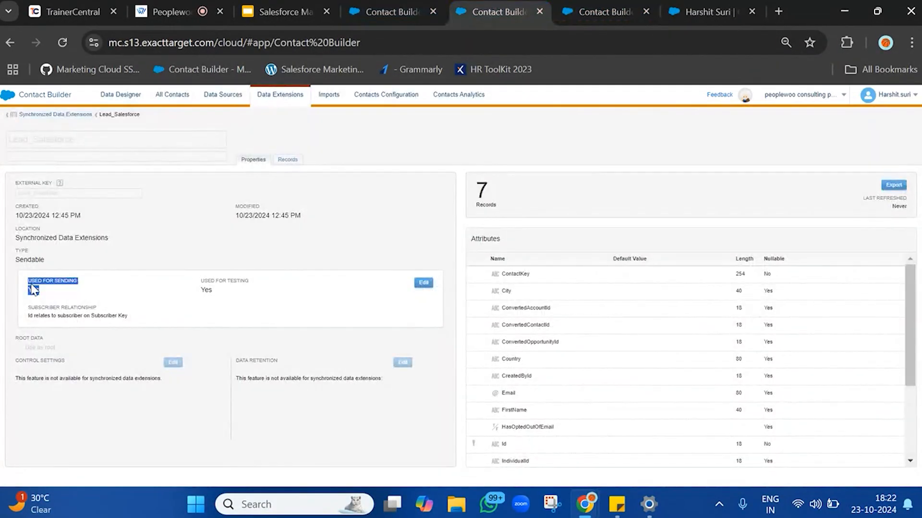
{"action": "left_click_drag", "start_coordinate": [34, 290], "coordinate": [305, 328]}
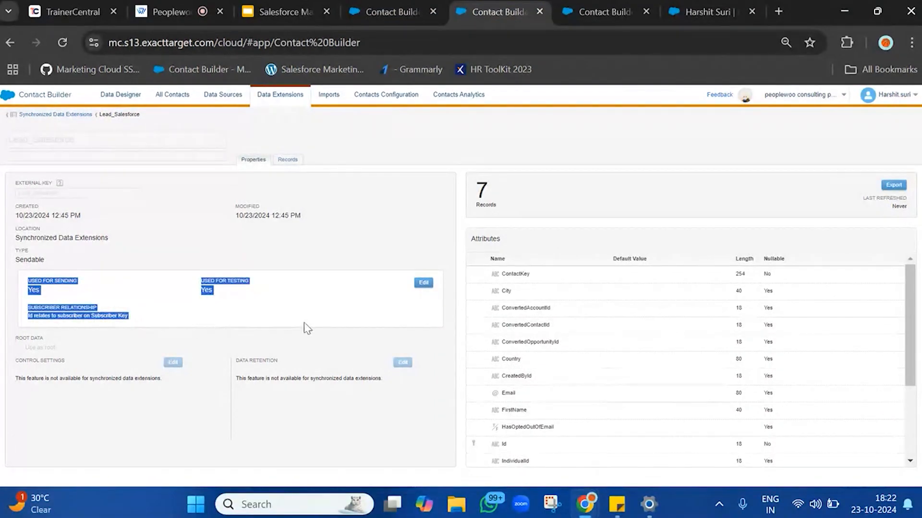
Open Email Studio from the app switcher in the duplicated tab.
{"action": "left_click", "coordinate": [642, 6]}
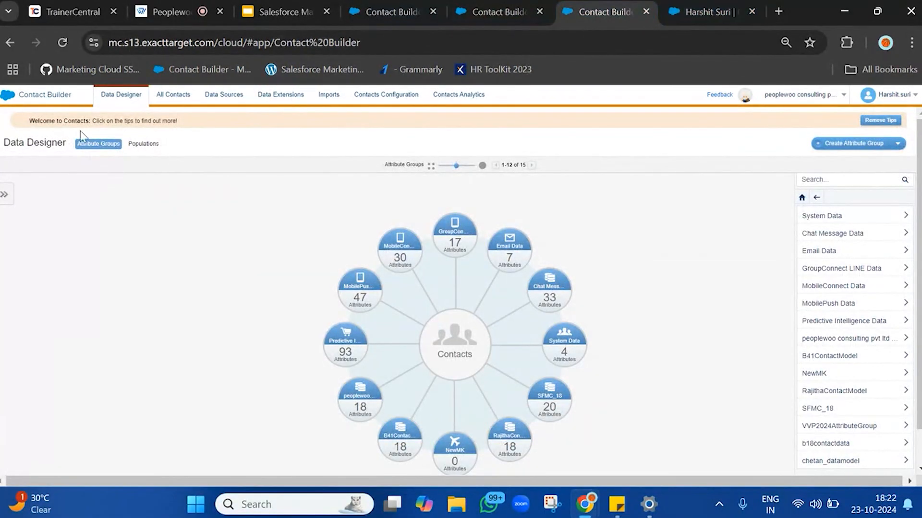
{"action": "left_click", "coordinate": [691, 5]}
{"action": "left_click", "coordinate": [642, 7]}
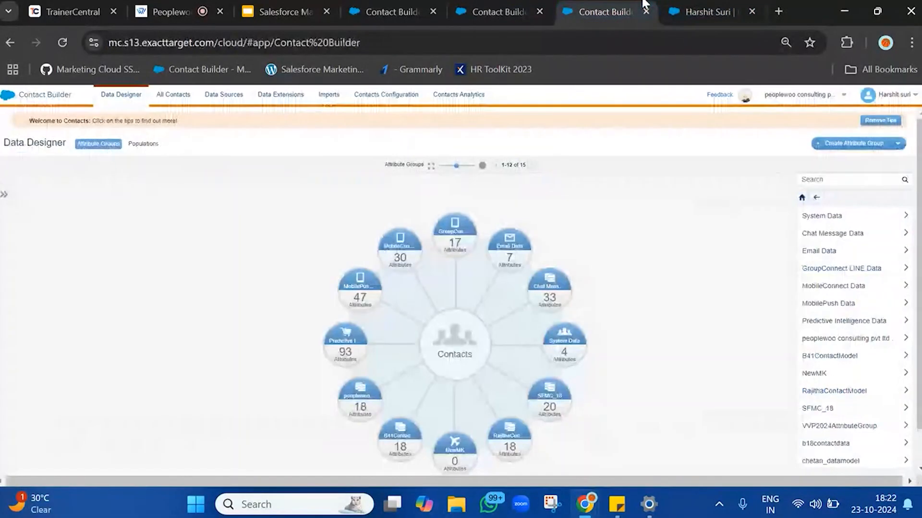
{"action": "mouse_move", "coordinate": [12, 92]}
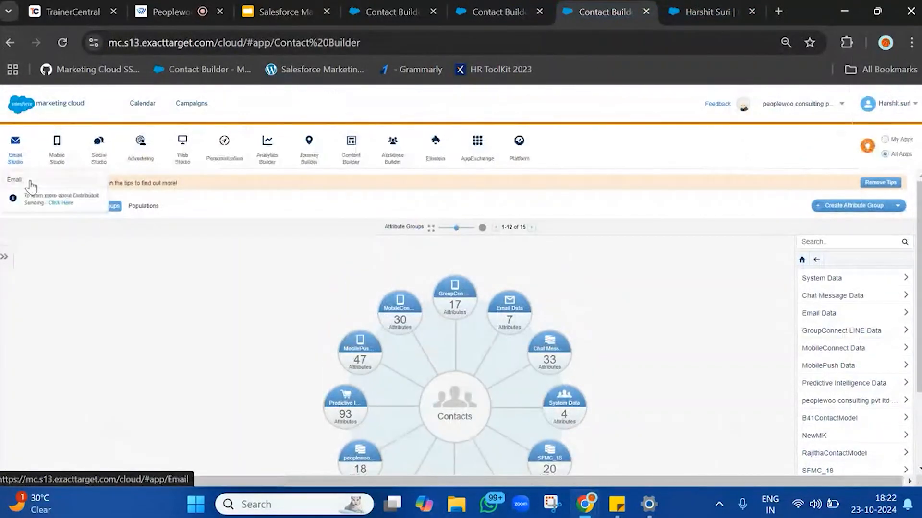
{"action": "left_click", "coordinate": [30, 183]}
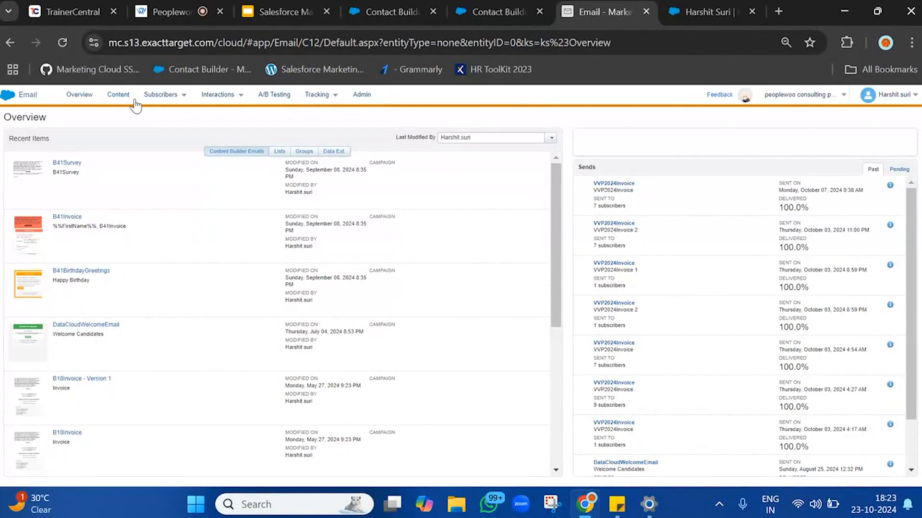
{"action": "mouse_move", "coordinate": [617, 504]}
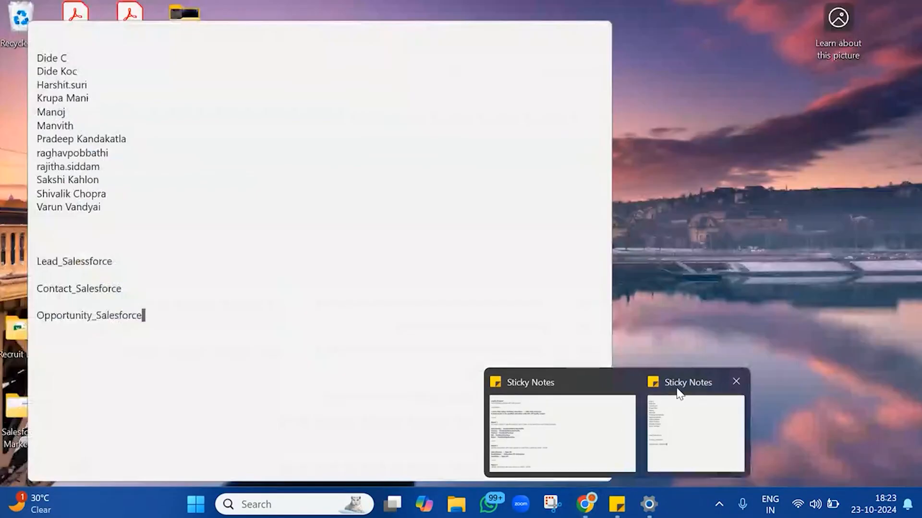
Switch to Sticky Notes and add the question "How can you send communication to salesforce data ?" on a new line.
{"action": "left_click", "coordinate": [679, 393]}
{"action": "key", "text": "Return"}
{"action": "key", "text": "Return"}
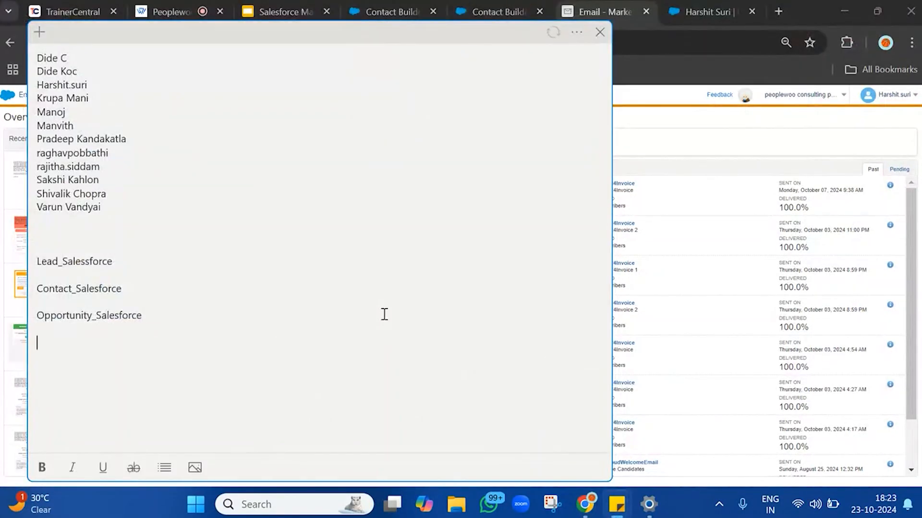
{"action": "type", "text": "How can you s"}
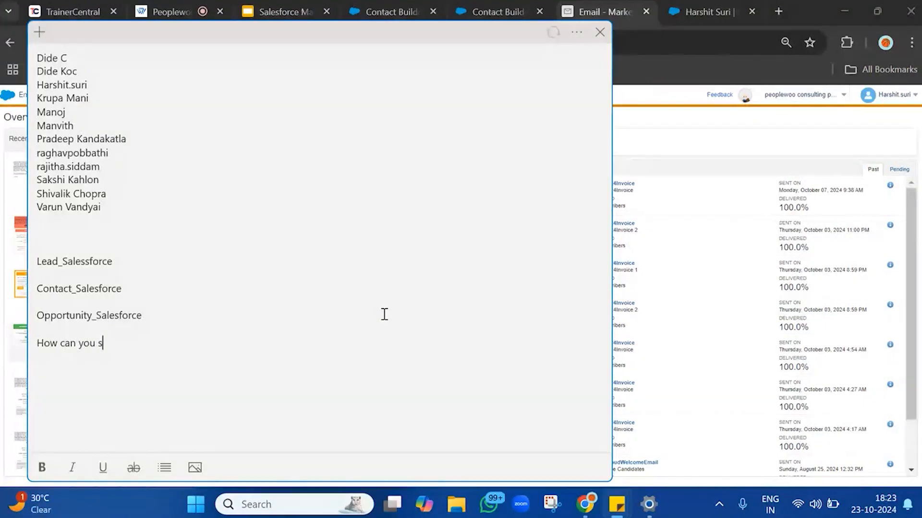
{"action": "type", "text": "end communication to sales"}
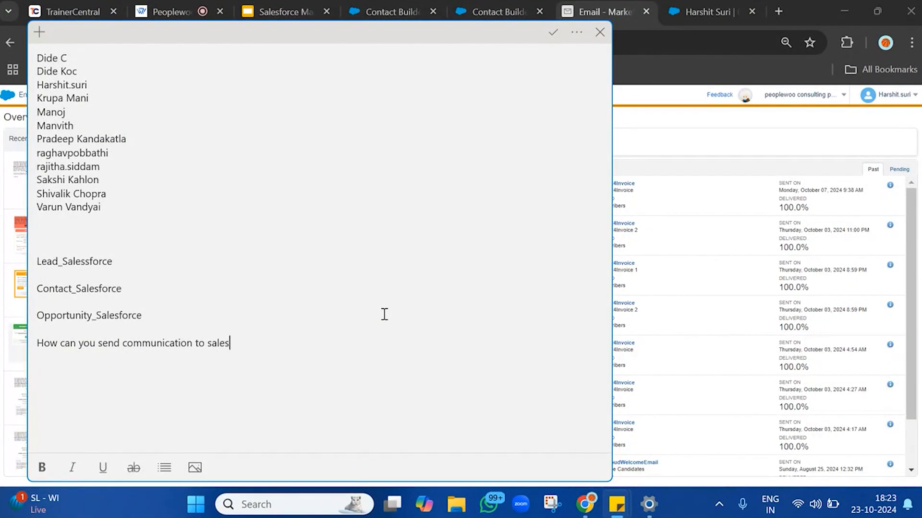
{"action": "type", "text": "force data ?"}
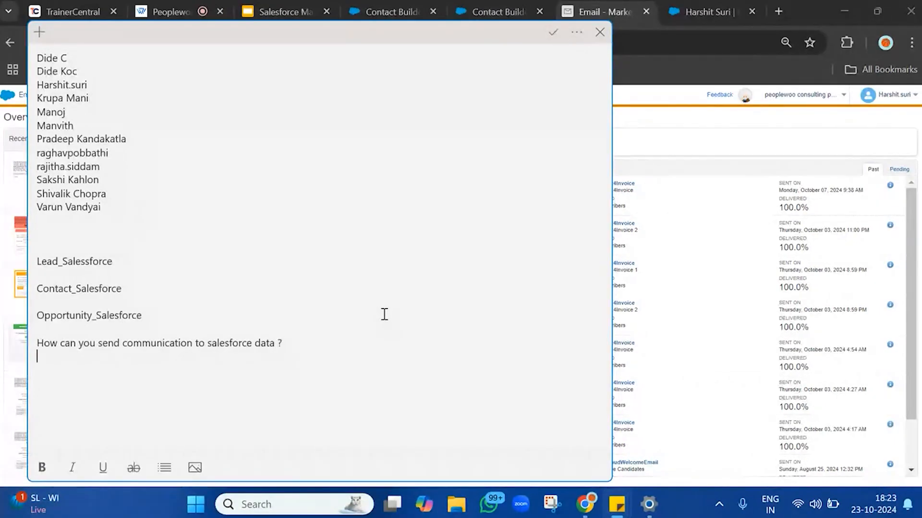
Add the answer line "--- data within sync data extension" below the question and return to the browser.
{"action": "triple_click", "coordinate": [331, 344]}
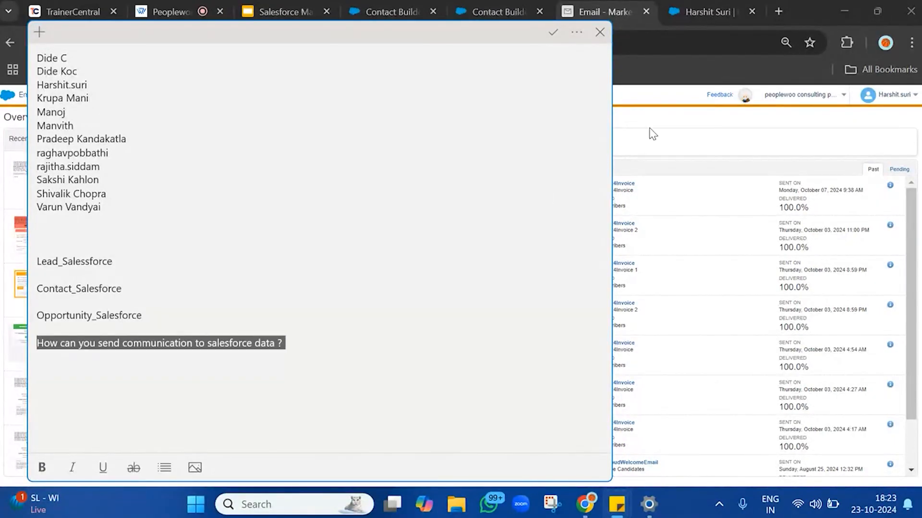
{"action": "left_click", "coordinate": [313, 345]}
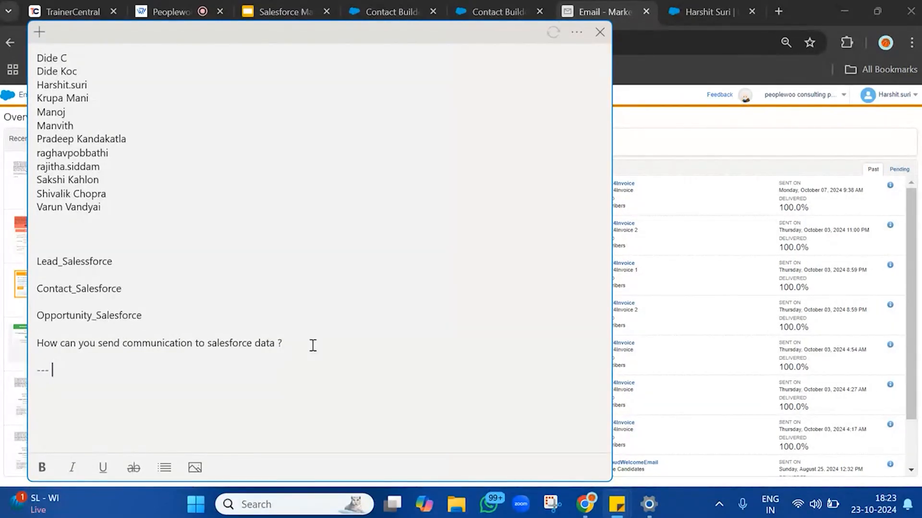
{"action": "key", "text": "BackSpace"}
{"action": "type", "text": "within sync data e"}
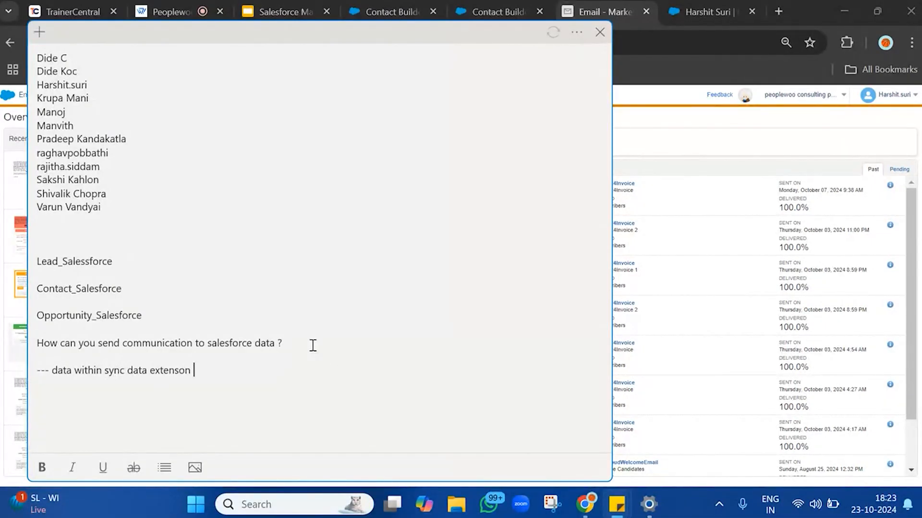
{"action": "type", "text": "xtension"}
{"action": "key", "text": "Return"}
{"action": "left_click", "coordinate": [696, 140]}
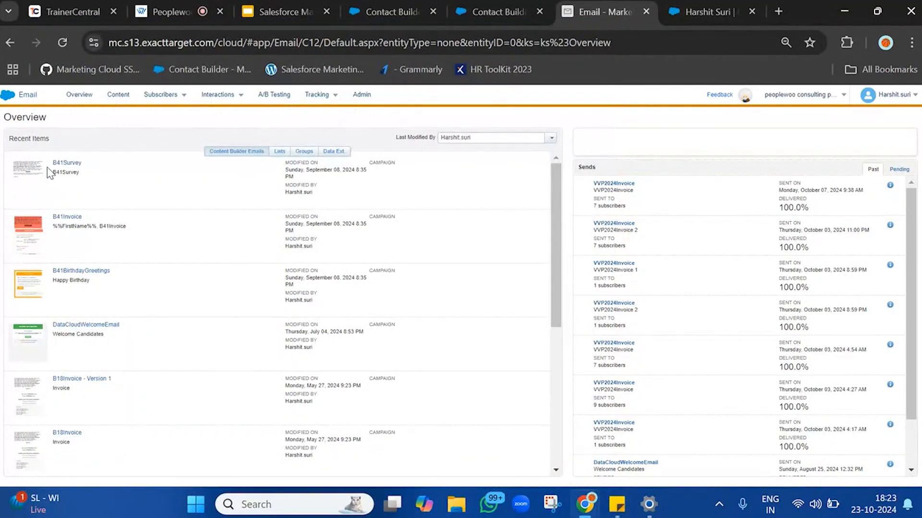
Open the B41Survey email, start sending it, advance to Select Audience and open the audience type list.
{"action": "left_click", "coordinate": [66, 166]}
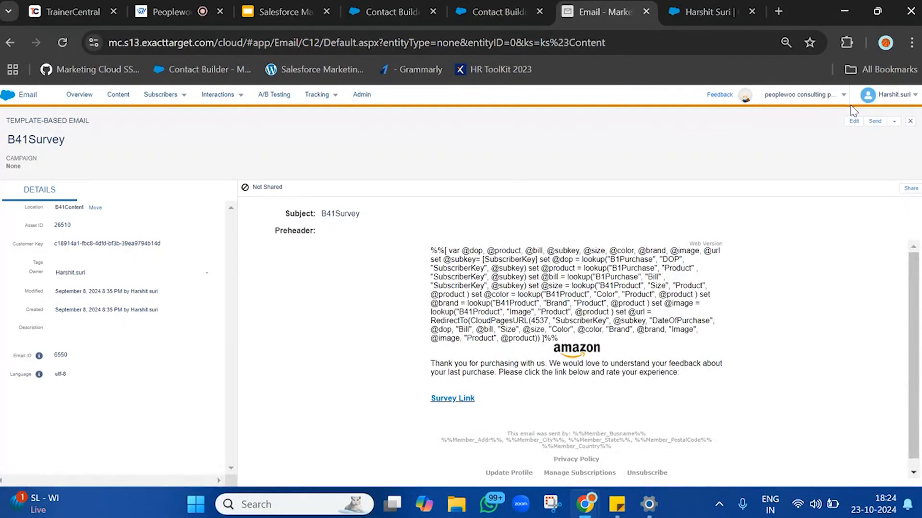
{"action": "left_click", "coordinate": [875, 121]}
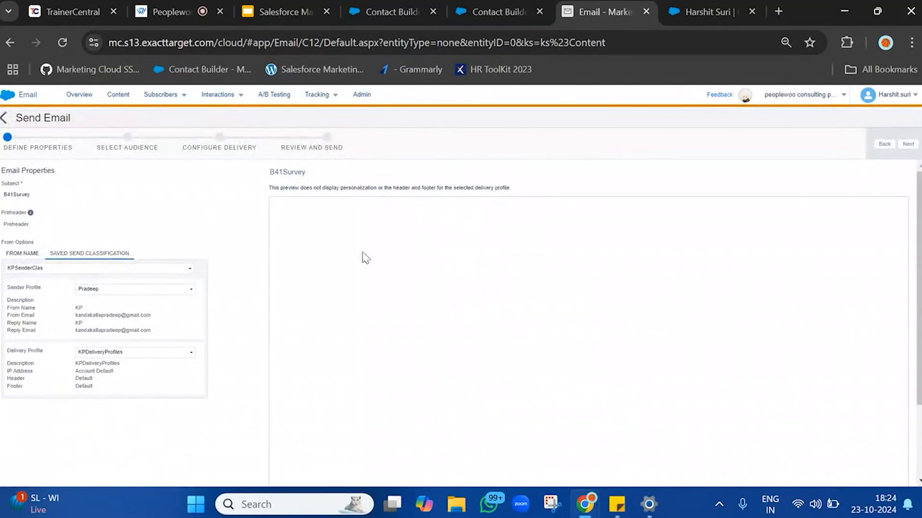
{"action": "left_click", "coordinate": [908, 144]}
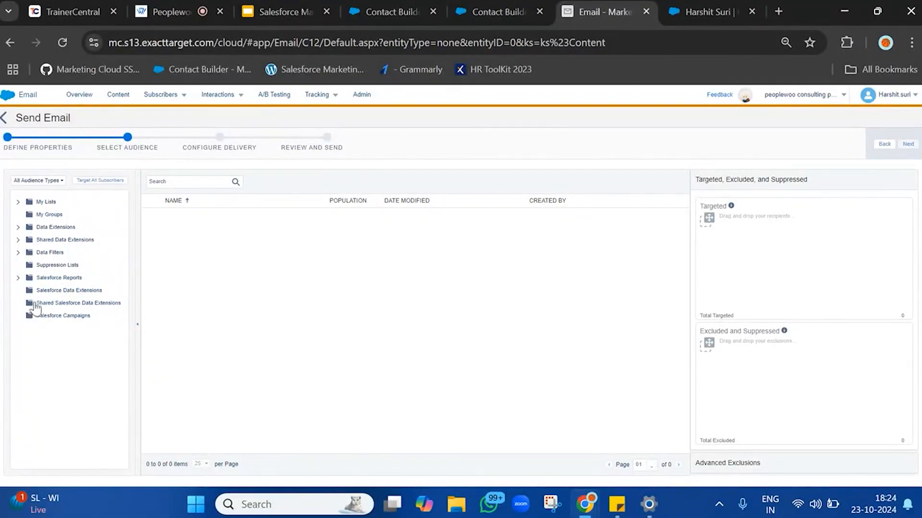
{"action": "left_click", "coordinate": [58, 180]}
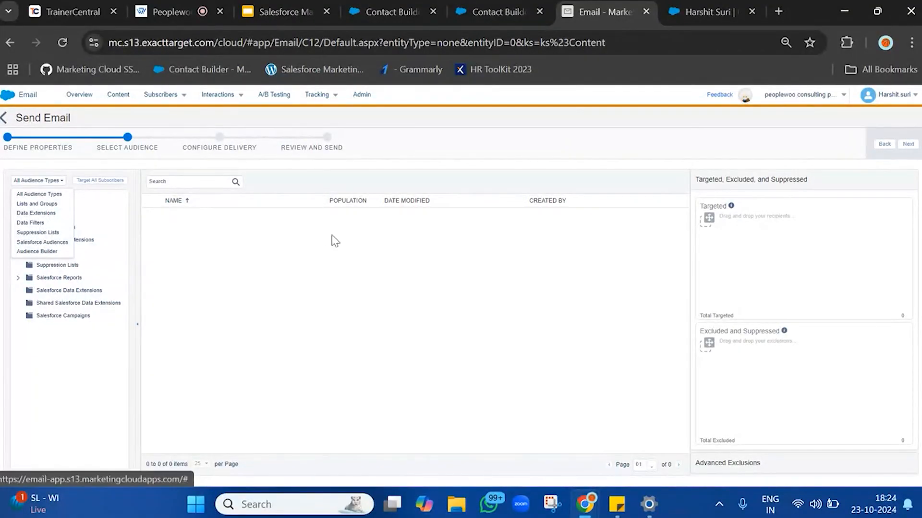
Switch to the Salesforce contact record tab and then back to the Contact Builder tab.
{"action": "left_click", "coordinate": [705, 11]}
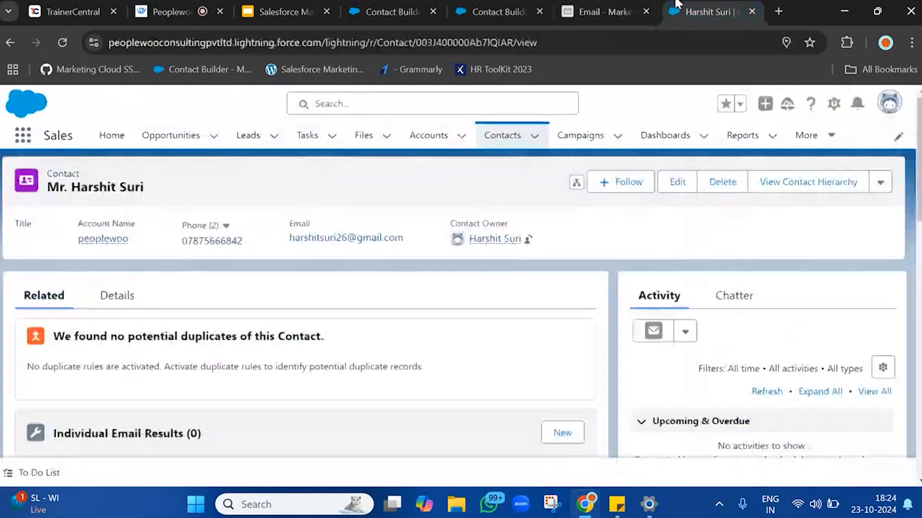
{"action": "left_click", "coordinate": [540, 4]}
{"action": "left_click", "coordinate": [304, 278]}
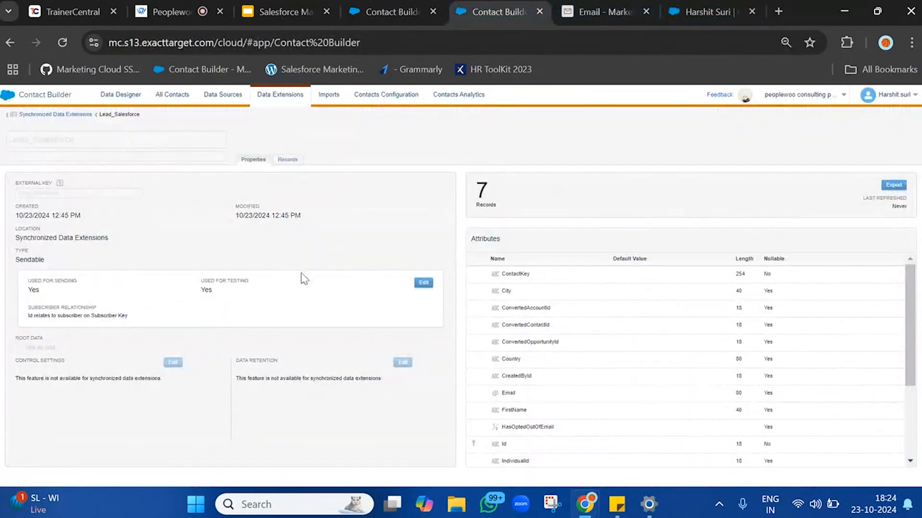
Make the question line bold in the sticky note and return to the browser.
{"action": "mouse_move", "coordinate": [617, 503]}
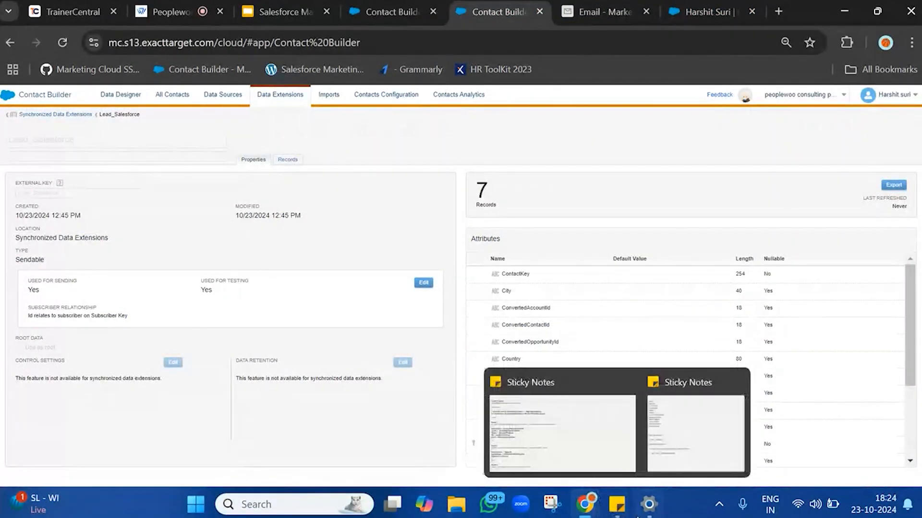
{"action": "left_click", "coordinate": [668, 432]}
{"action": "triple_click", "coordinate": [124, 339]}
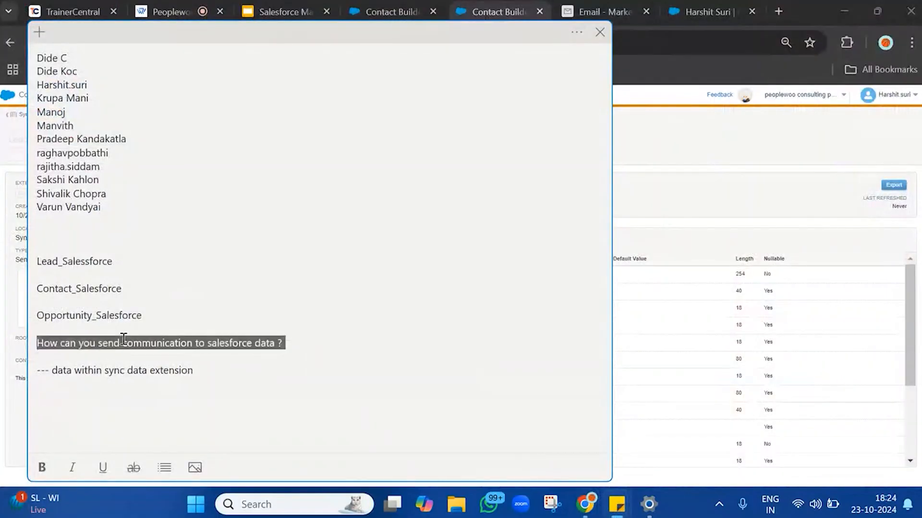
{"action": "key", "text": "ctrl+b"}
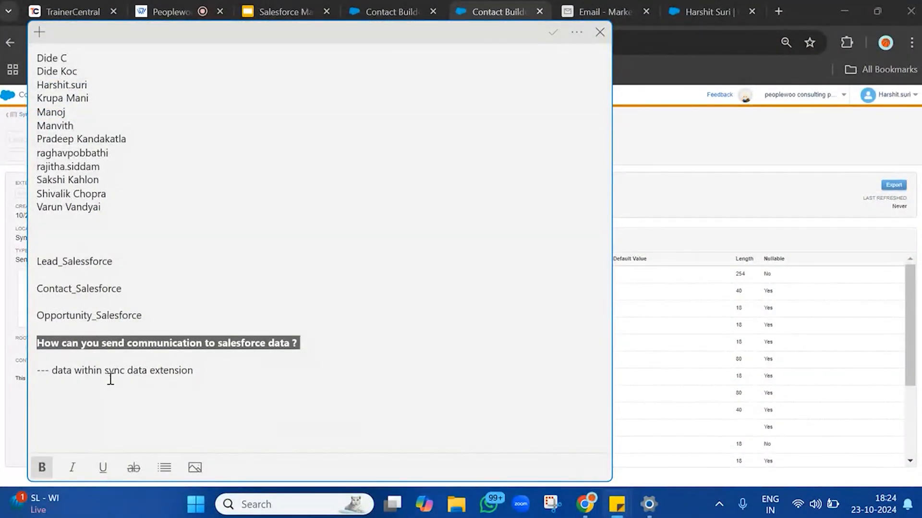
{"action": "left_click", "coordinate": [110, 379]}
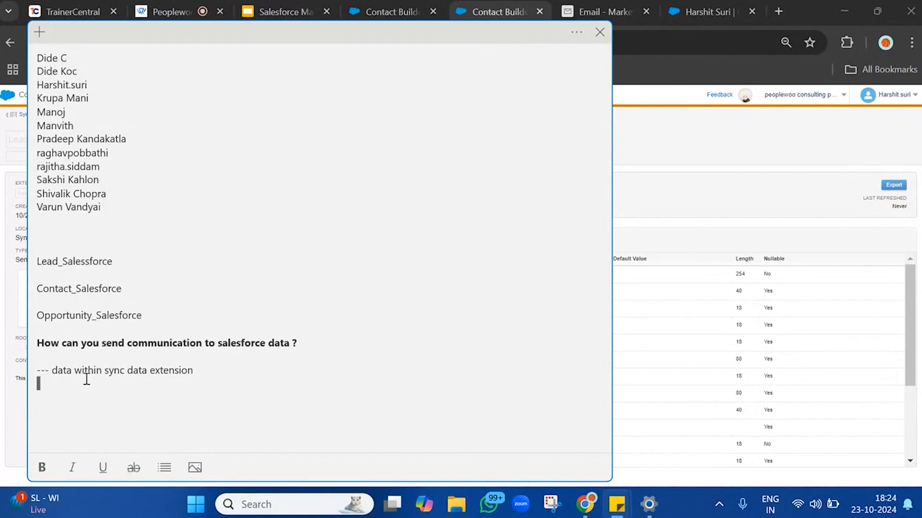
{"action": "left_click_drag", "start_coordinate": [104, 370], "coordinate": [221, 368]}
{"action": "left_click", "coordinate": [221, 368]}
{"action": "left_click", "coordinate": [712, 152]}
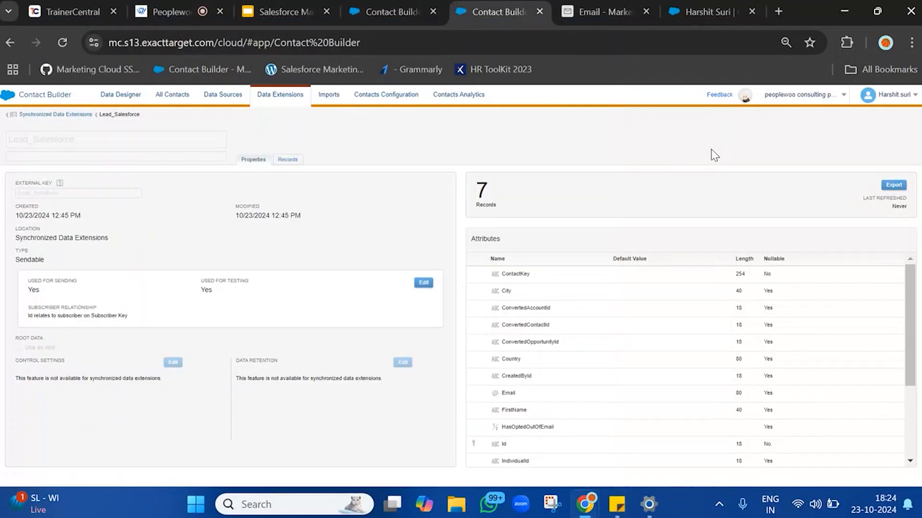
Browse the Synchronized Data Extensions folder, open Lead_Salesforce, then return and open Contact_Salesforce.
{"action": "left_click", "coordinate": [285, 104]}
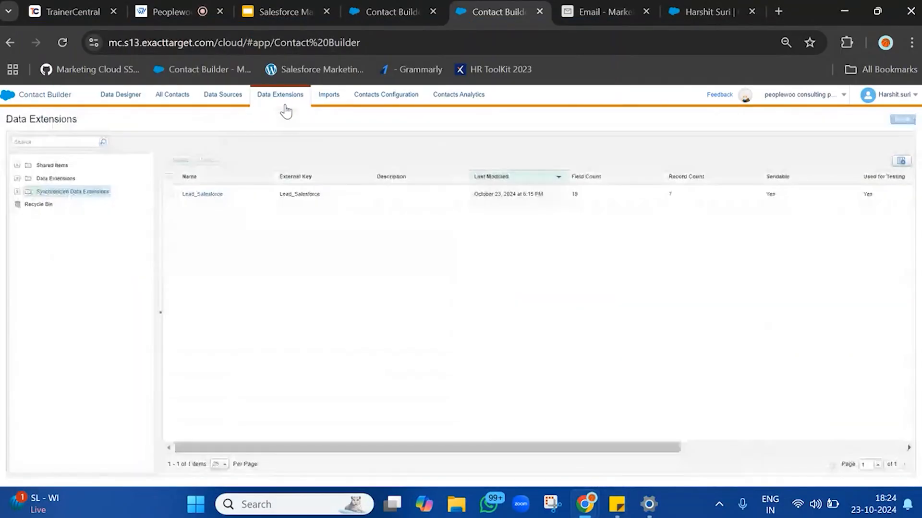
{"action": "left_click", "coordinate": [56, 180]}
{"action": "left_click", "coordinate": [46, 193]}
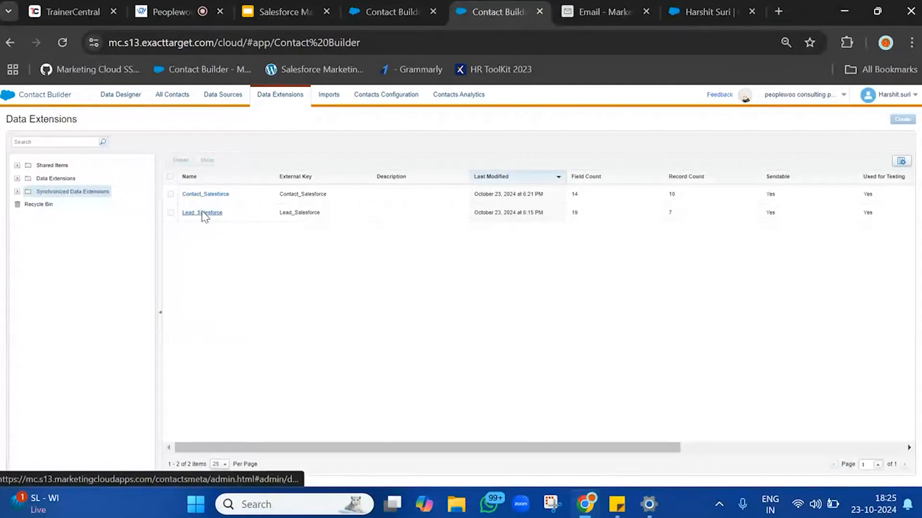
{"action": "left_click", "coordinate": [202, 212]}
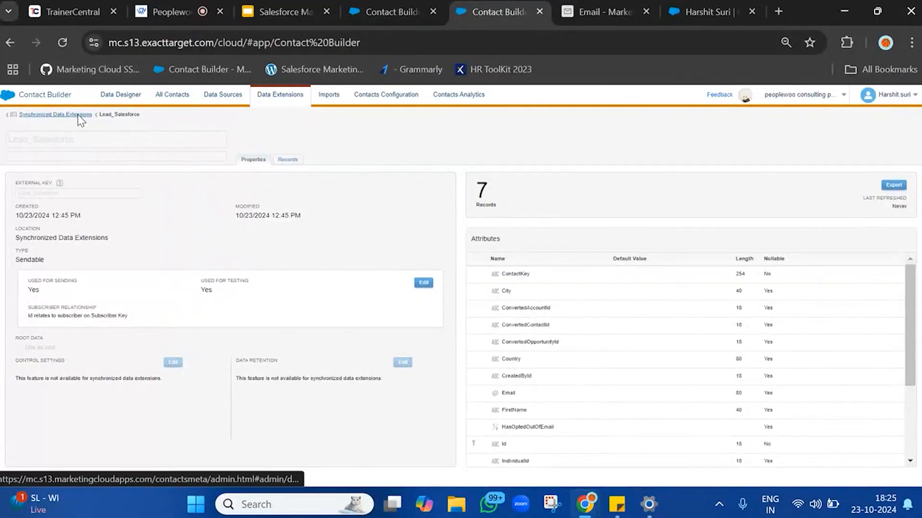
{"action": "left_click", "coordinate": [79, 116]}
{"action": "left_click", "coordinate": [201, 194]}
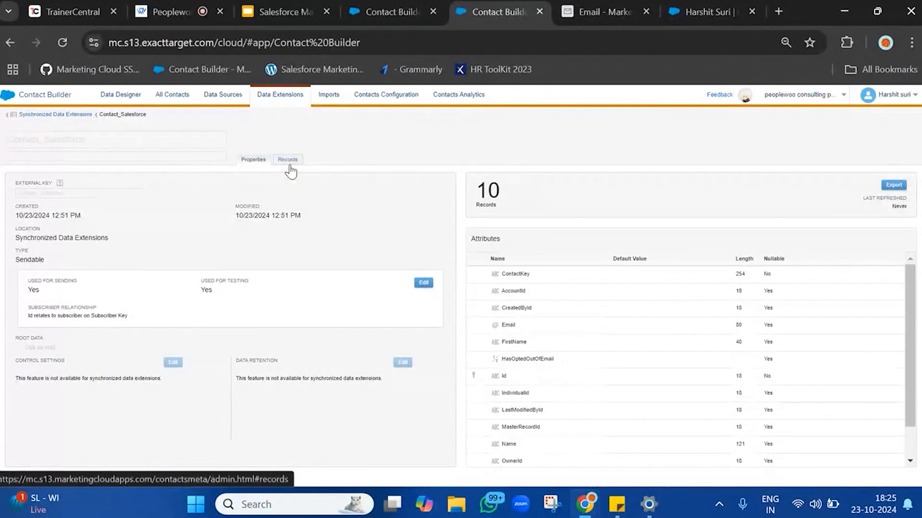
Review the records of the Contact_Salesforce synchronized data extension.
{"action": "left_click", "coordinate": [289, 163]}
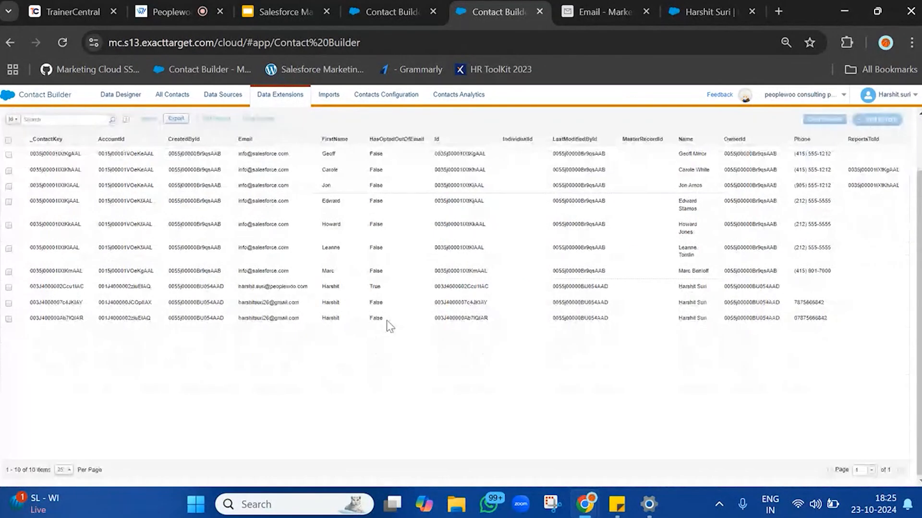
{"action": "left_click_drag", "start_coordinate": [338, 319], "coordinate": [835, 323]}
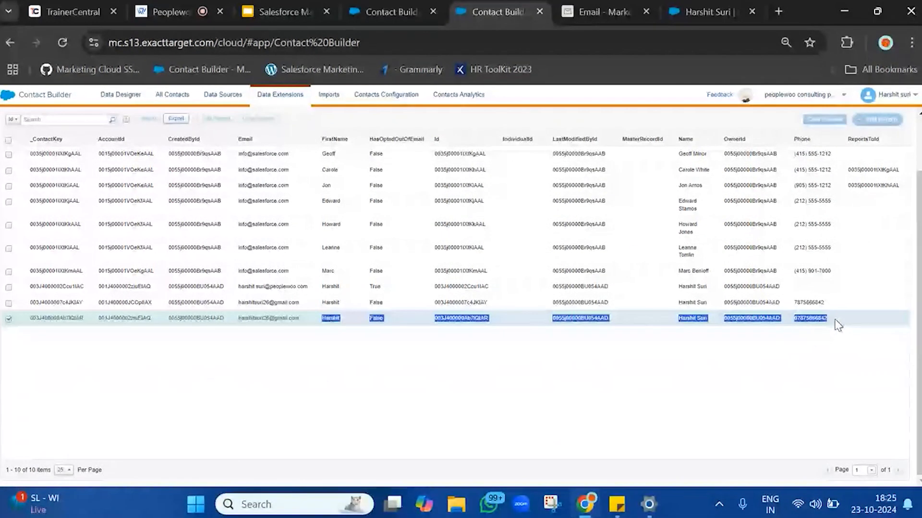
{"action": "left_click", "coordinate": [9, 318]}
{"action": "scroll", "coordinate": [382, 181], "scroll_direction": "up", "scroll_amount": 2}
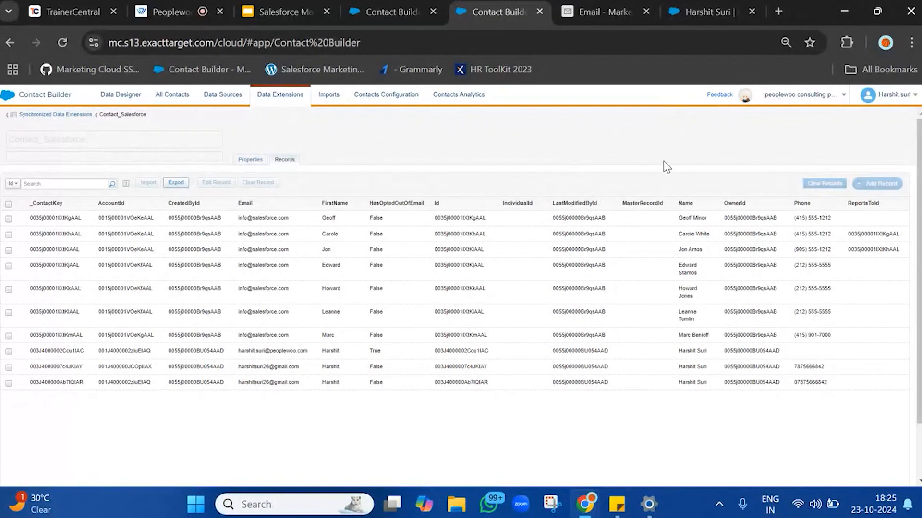
Add the note "1) Copy this data to standard data extension with/without filter (SQL)" in Sticky Notes.
{"action": "mouse_move", "coordinate": [619, 509]}
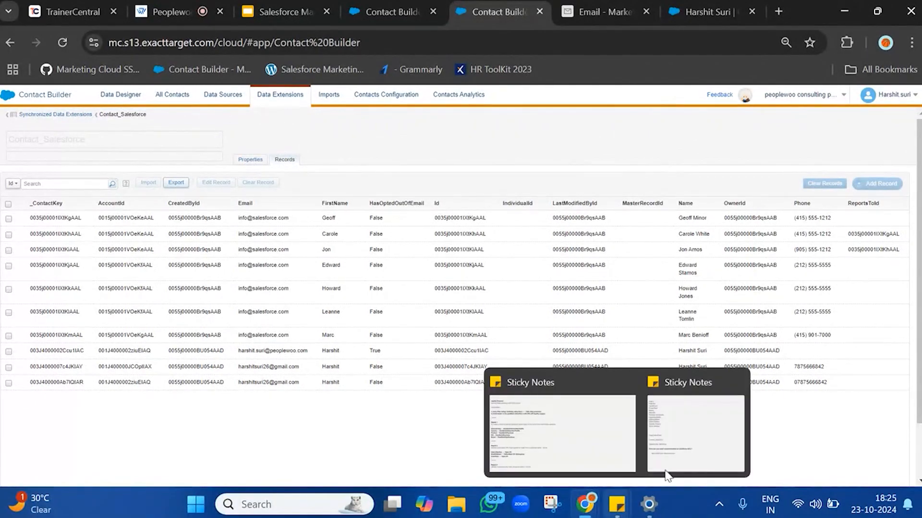
{"action": "left_click", "coordinate": [729, 431]}
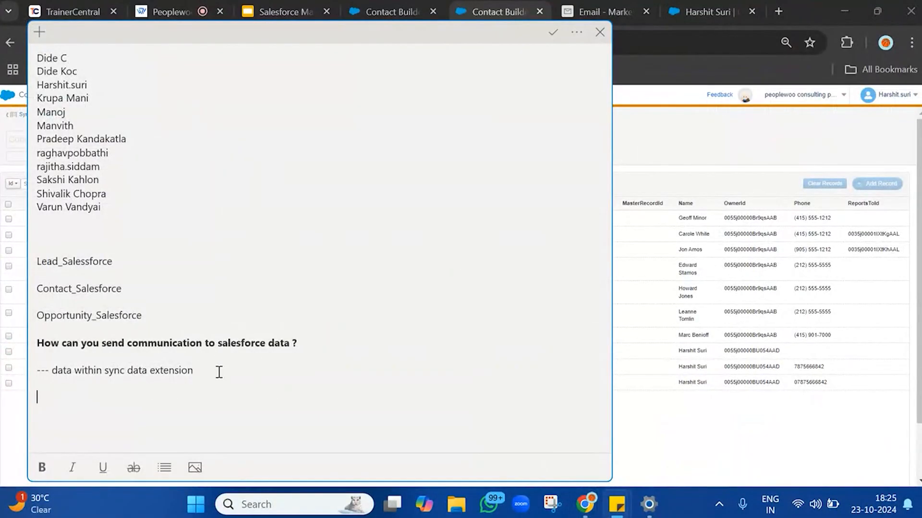
{"action": "type", "text": "1) Copy this dat"}
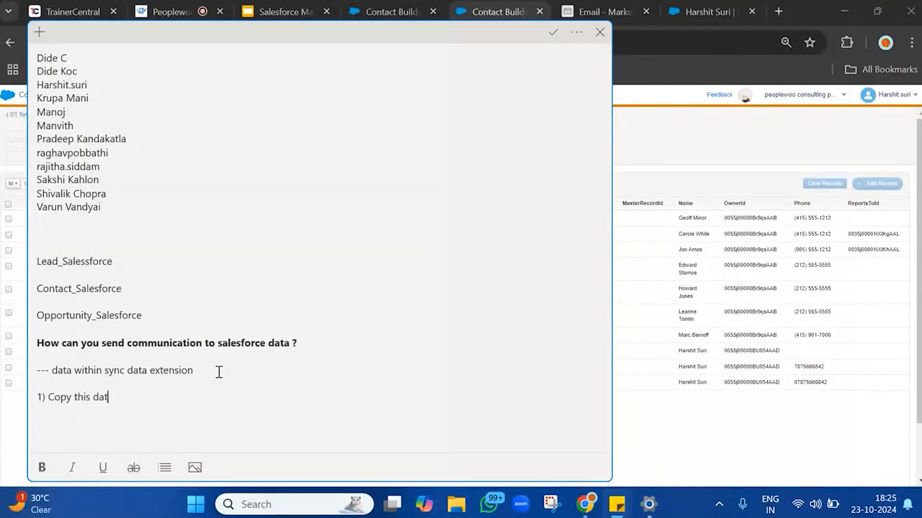
{"action": "type", "text": "a to standard data extebsu"}
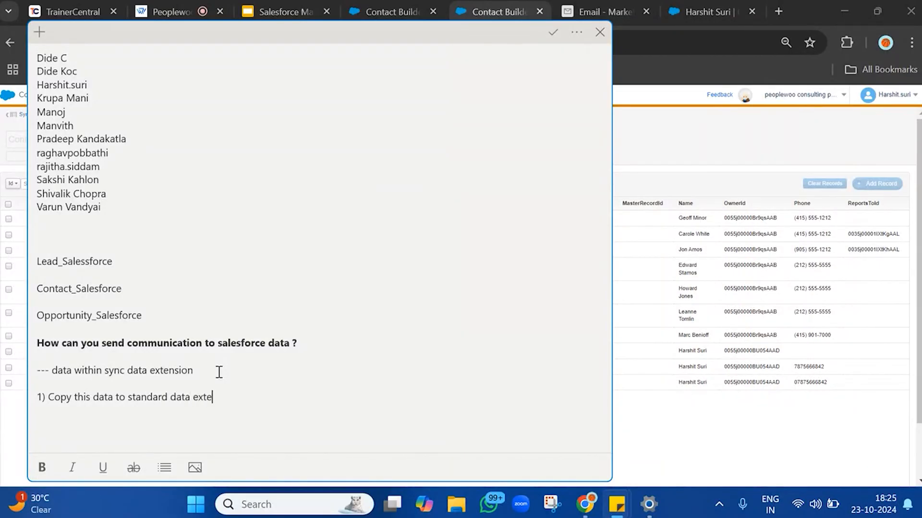
{"action": "key", "text": "BackSpace"}
{"action": "type", "text": "nsion with/without filter (SQL)"}
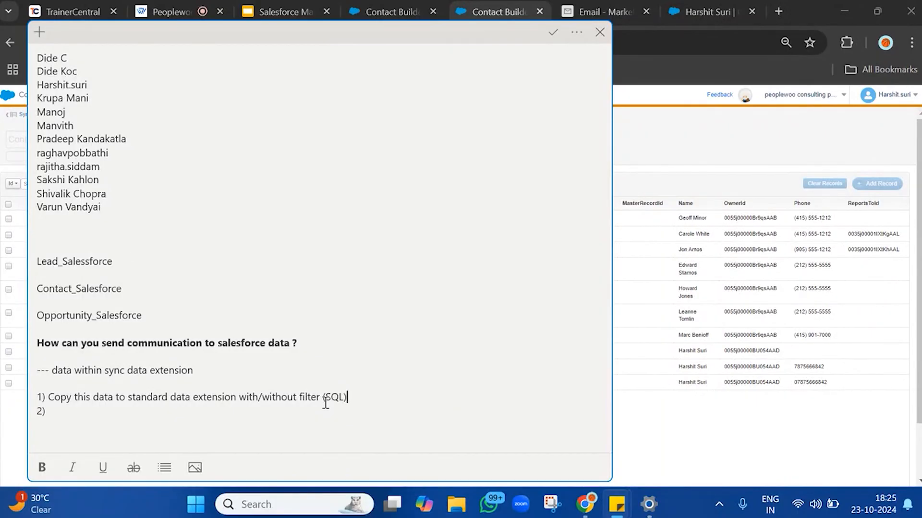
Add the note "2) directly apply data filter on the sync data extension" and return to the browser.
{"action": "left_click", "coordinate": [187, 416]}
{"action": "type", "text": "directly apply data "}
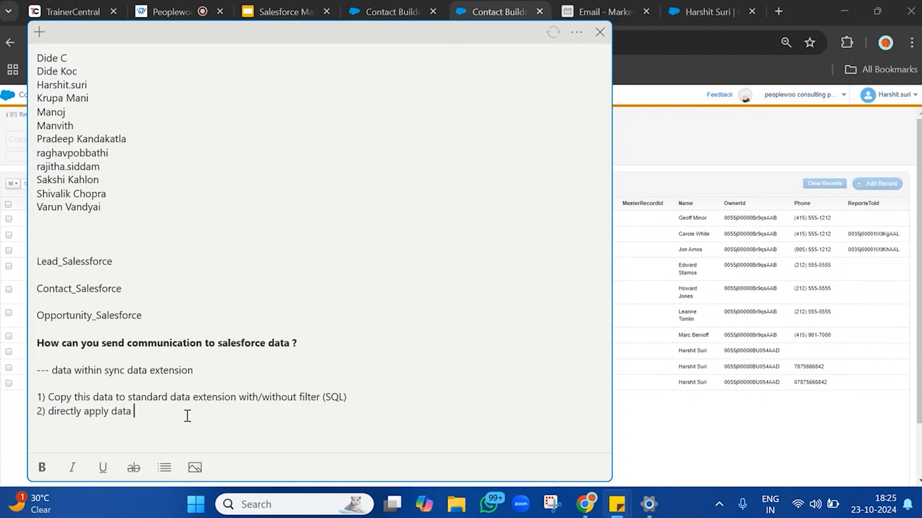
{"action": "type", "text": "filter on the sync at"}
{"action": "key", "text": "BackSpace"}
{"action": "key", "text": "BackSpace"}
{"action": "type", "text": "da"}
{"action": "key", "text": "BackSpace"}
{"action": "key", "text": "BackSpace"}
{"action": "key", "text": "BackSpace"}
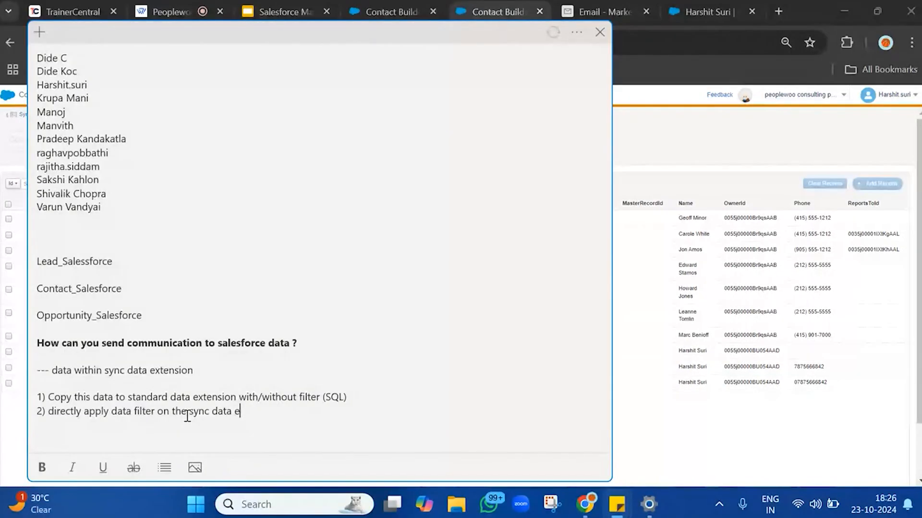
{"action": "type", "text": "ension"}
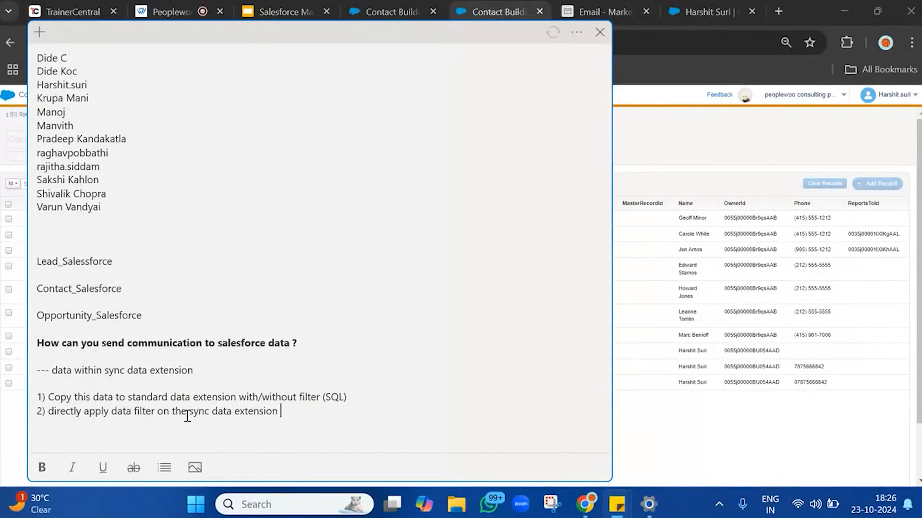
{"action": "left_click", "coordinate": [692, 446]}
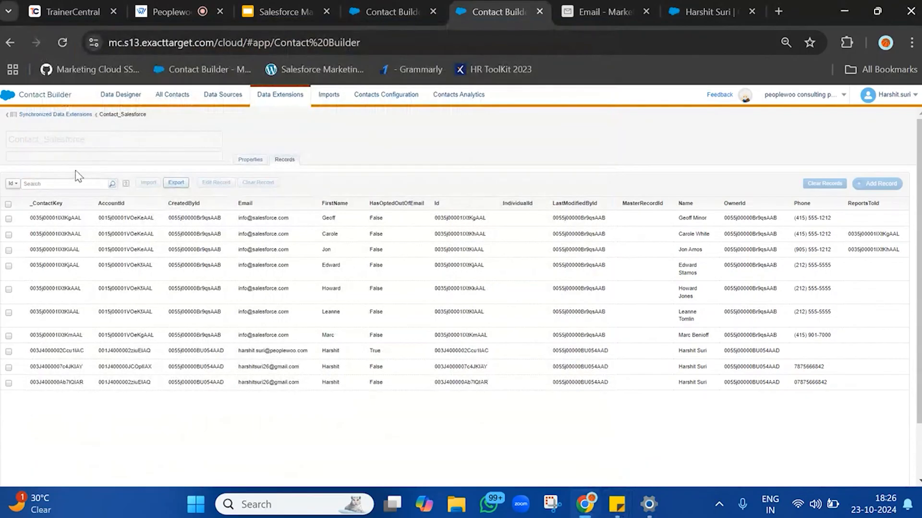
Switch between the Properties and Records views of the Contact_Salesforce data extension to review it.
{"action": "left_click", "coordinate": [250, 159]}
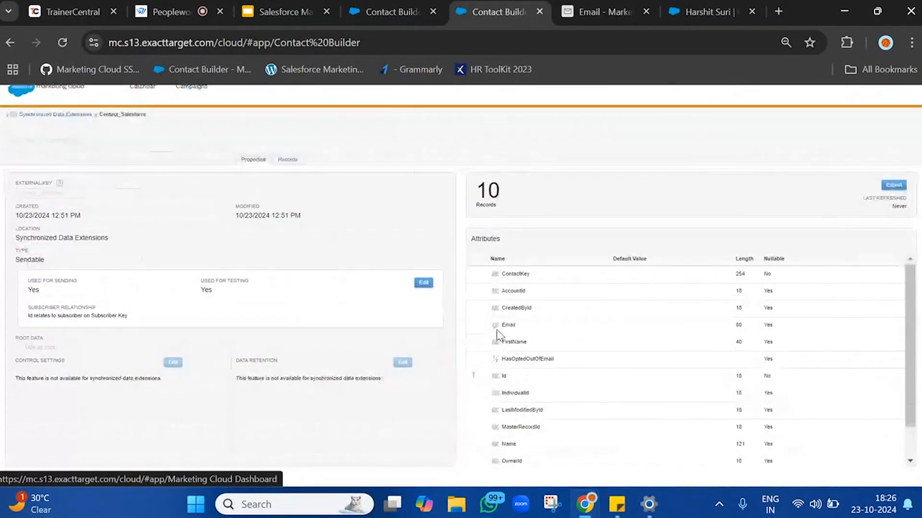
{"action": "left_click", "coordinate": [279, 161]}
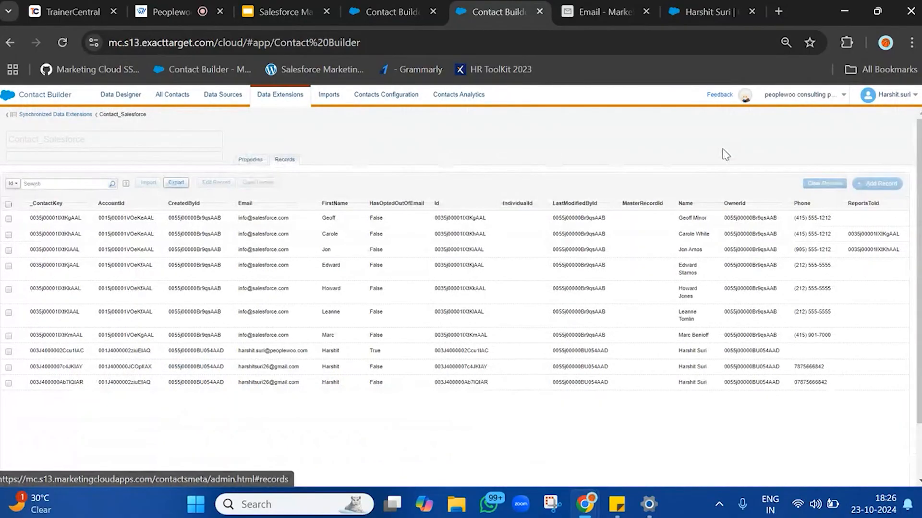
{"action": "scroll", "coordinate": [600, 331], "scroll_direction": "down", "scroll_amount": 1}
{"action": "scroll", "coordinate": [600, 331], "scroll_direction": "down", "scroll_amount": 1}
{"action": "scroll", "coordinate": [286, 142], "scroll_direction": "up", "scroll_amount": 2}
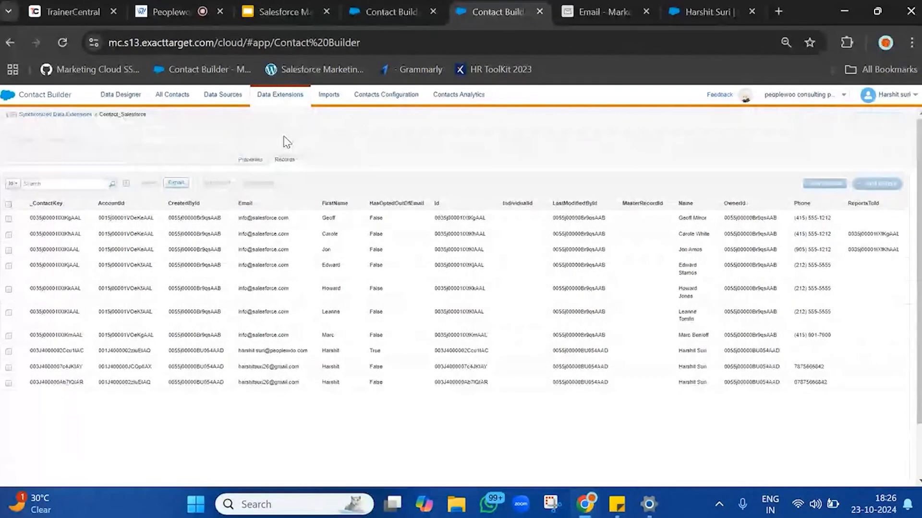
{"action": "left_click", "coordinate": [250, 159]}
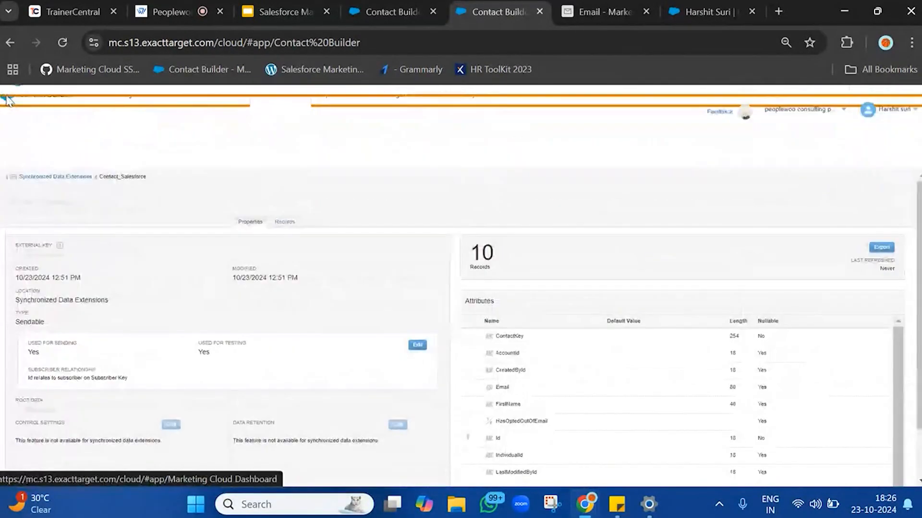
Go to Email Studio's Synchronized Data Extensions folder and open Contact_Salesforce.
{"action": "left_click", "coordinate": [24, 179]}
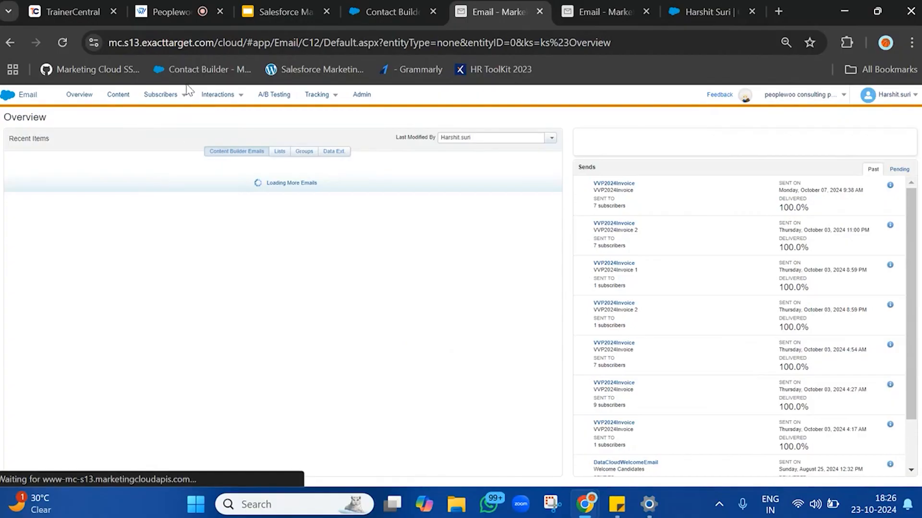
{"action": "mouse_move", "coordinate": [160, 95]}
{"action": "left_click", "coordinate": [176, 197]}
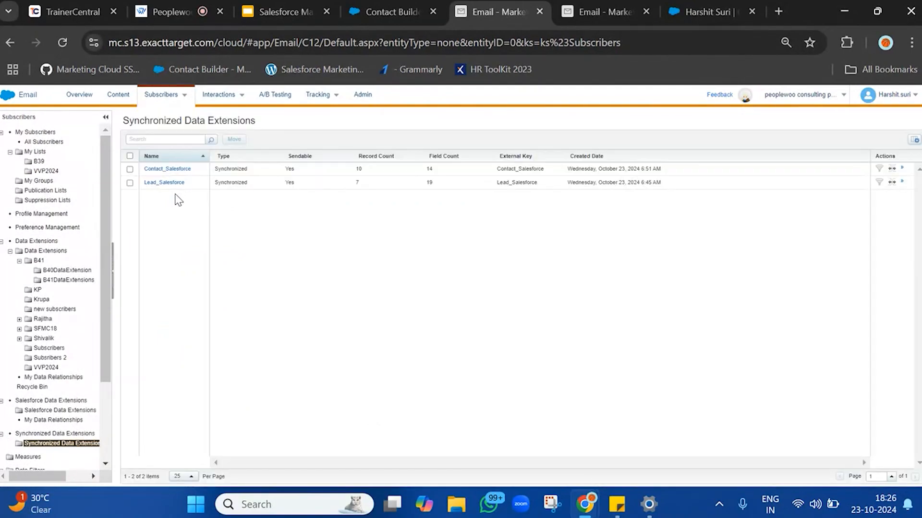
{"action": "left_click", "coordinate": [179, 170]}
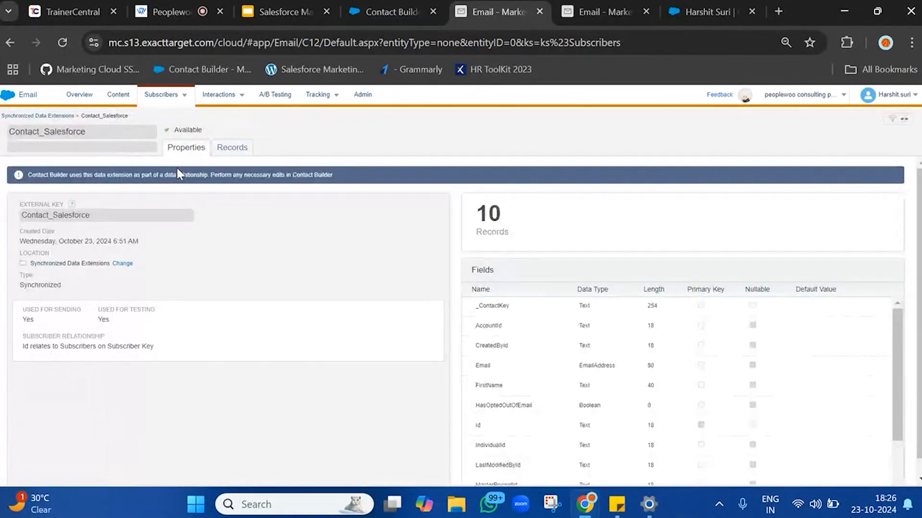
Create a filtered data extension from Contact_Salesforce with the condition _ContactKey is not empty.
{"action": "left_click", "coordinate": [892, 119]}
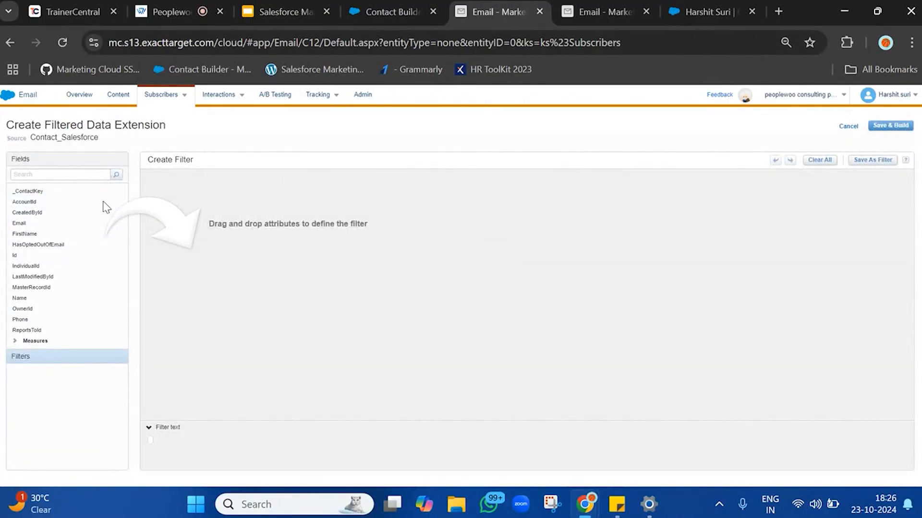
{"action": "left_click_drag", "start_coordinate": [85, 192], "coordinate": [383, 219]}
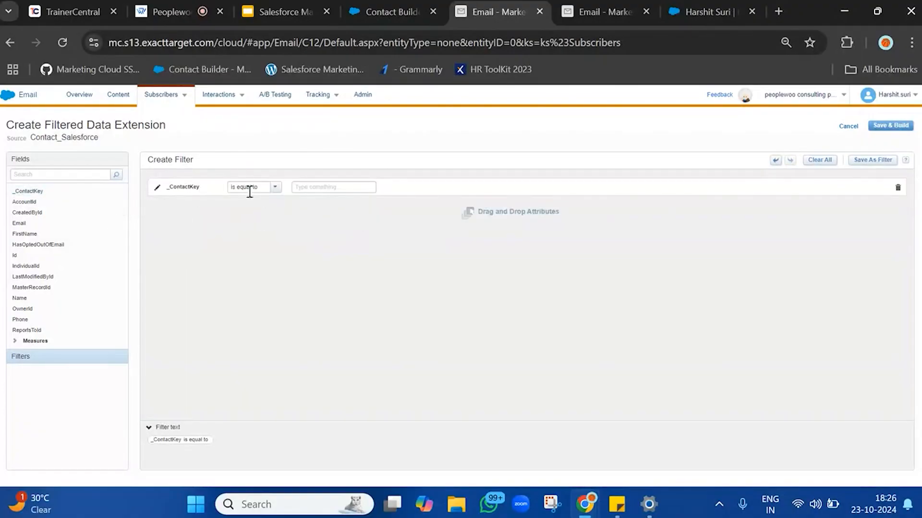
{"action": "left_click", "coordinate": [275, 187]}
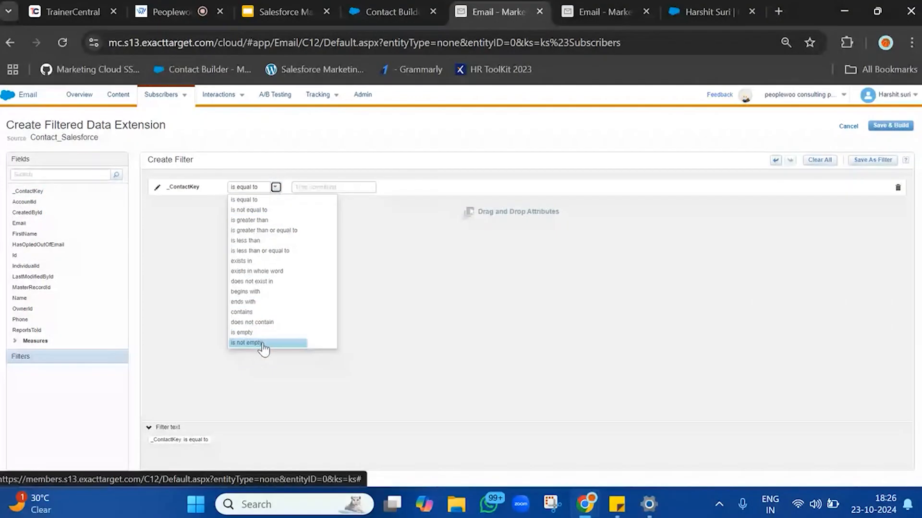
{"action": "left_click", "coordinate": [259, 343]}
Save and build the filtered data extension as Contacts_SalesforceDataExtension in the Data Extensions folder.
{"action": "left_click", "coordinate": [889, 126]}
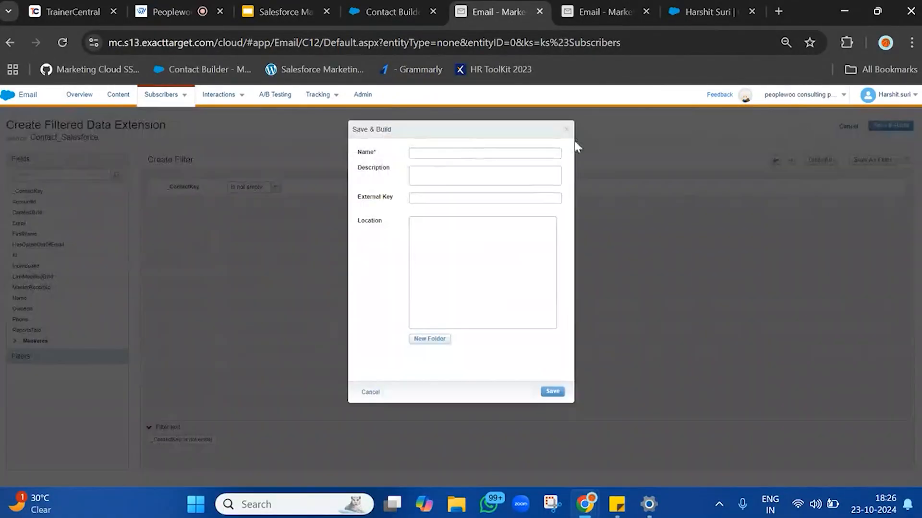
{"action": "left_click", "coordinate": [442, 154]}
{"action": "type", "text": "Contacts_"}
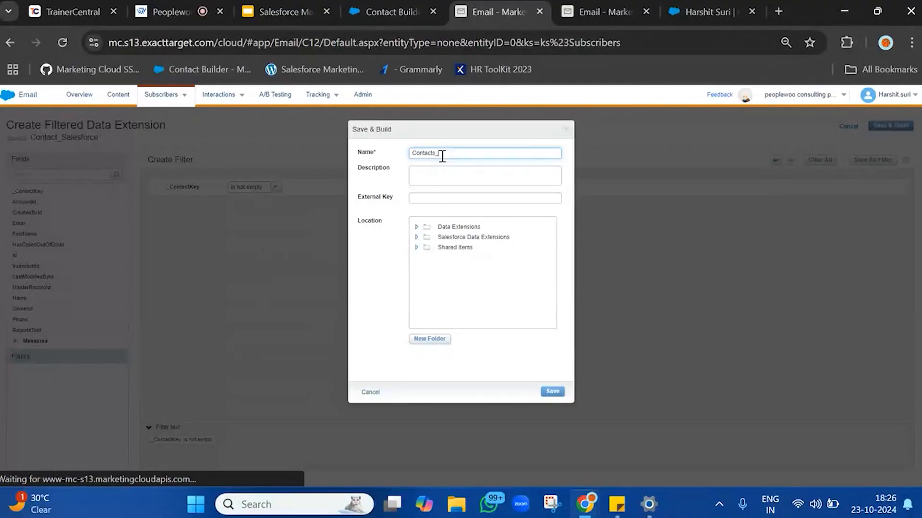
{"action": "type", "text": "SalesforceDataExtension"}
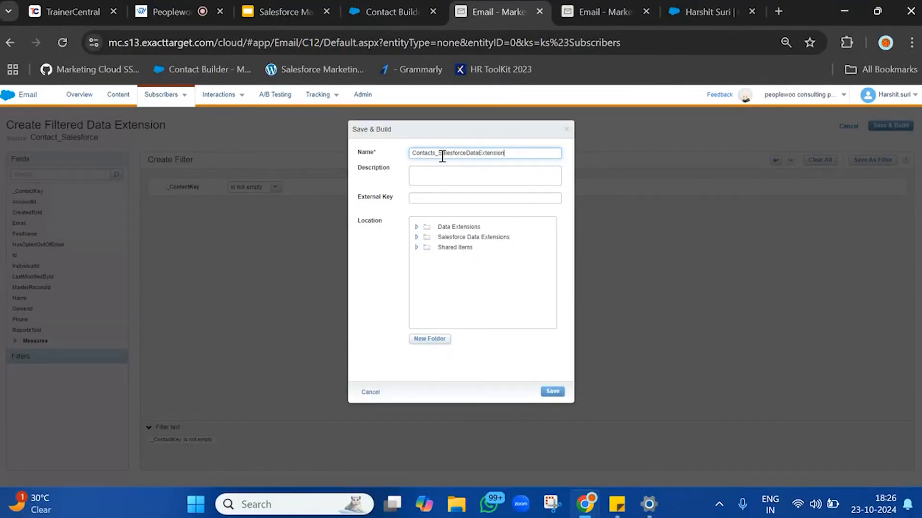
{"action": "left_click", "coordinate": [416, 227]}
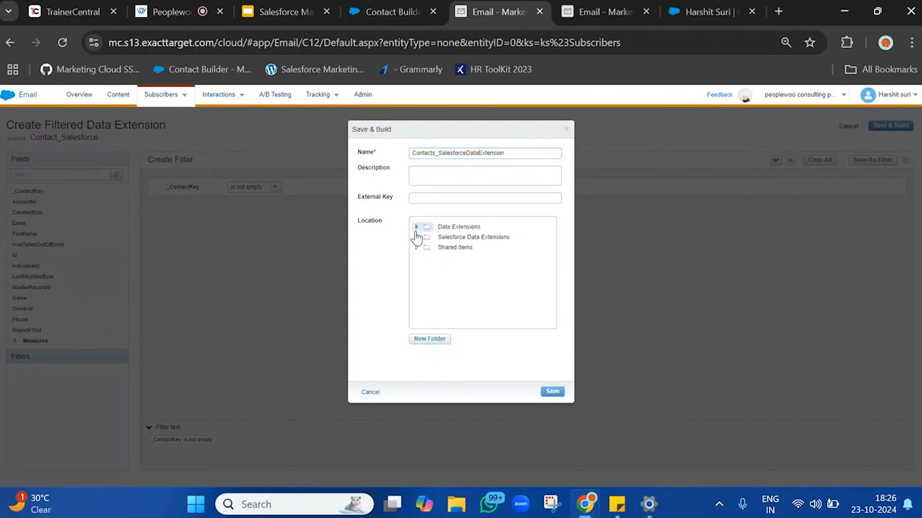
{"action": "scroll", "coordinate": [465, 283], "scroll_direction": "down", "scroll_amount": 3}
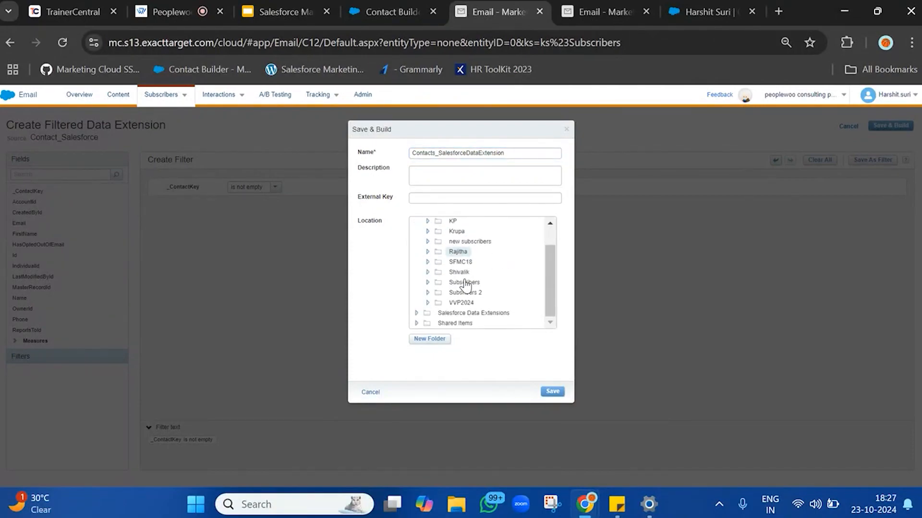
{"action": "scroll", "coordinate": [471, 258], "scroll_direction": "up", "scroll_amount": 2}
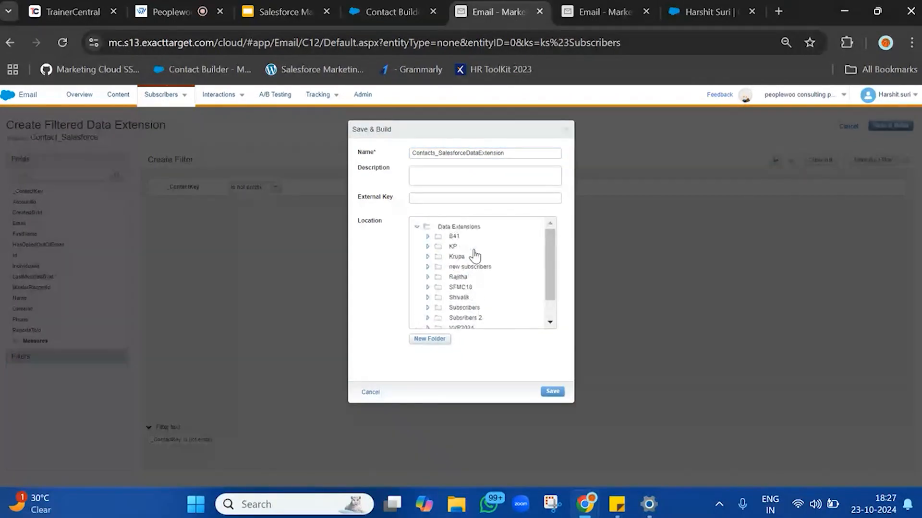
{"action": "left_click", "coordinate": [474, 228]}
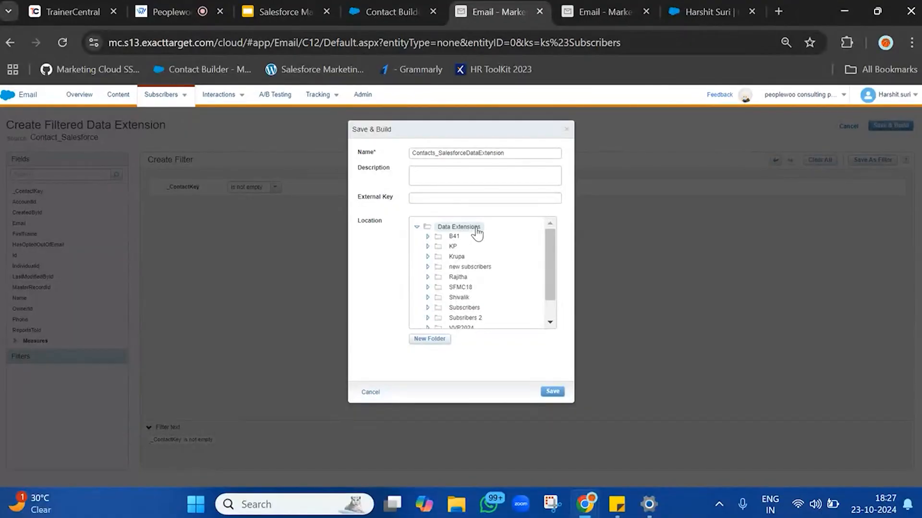
{"action": "double_click", "coordinate": [511, 152]}
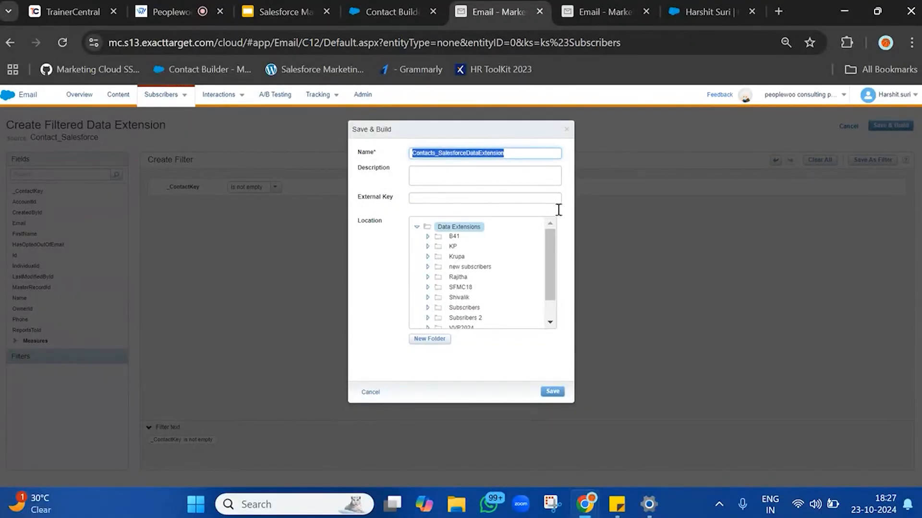
{"action": "left_click", "coordinate": [553, 391]}
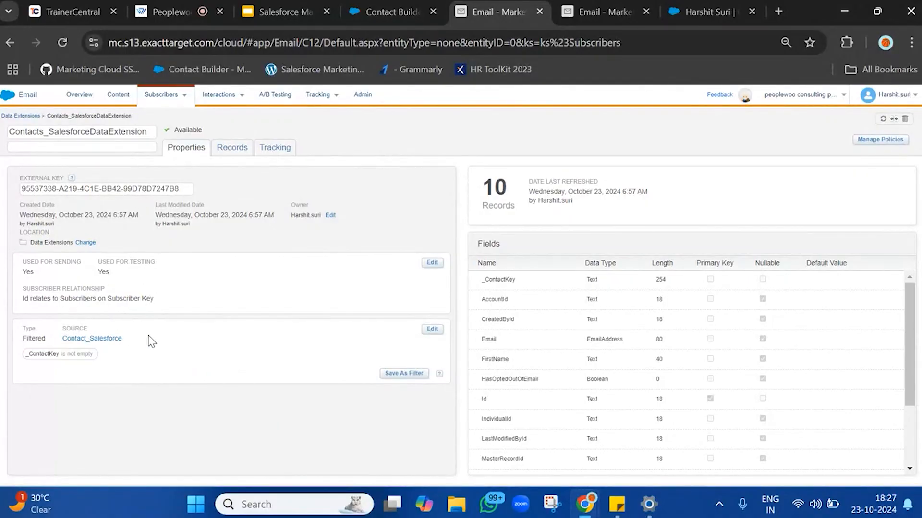
Review the new filtered data extension's properties and its records.
{"action": "double_click", "coordinate": [490, 194]}
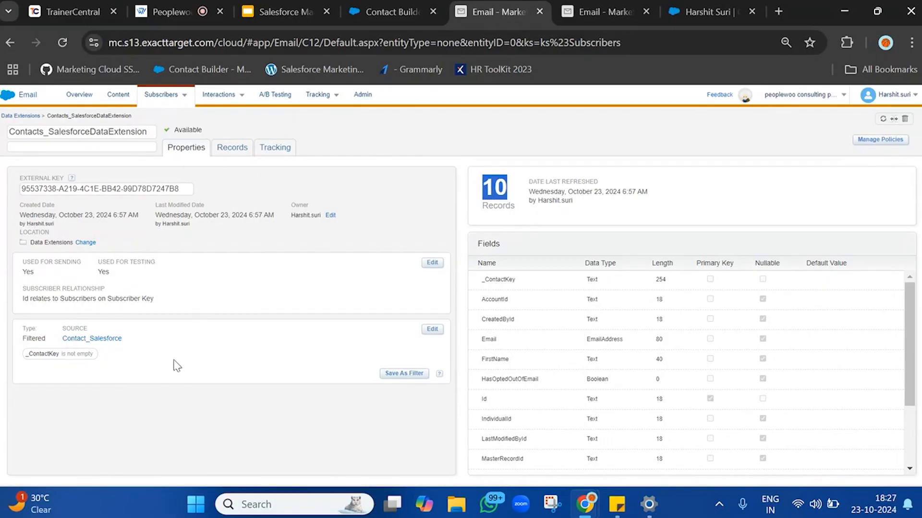
{"action": "double_click", "coordinate": [29, 338]}
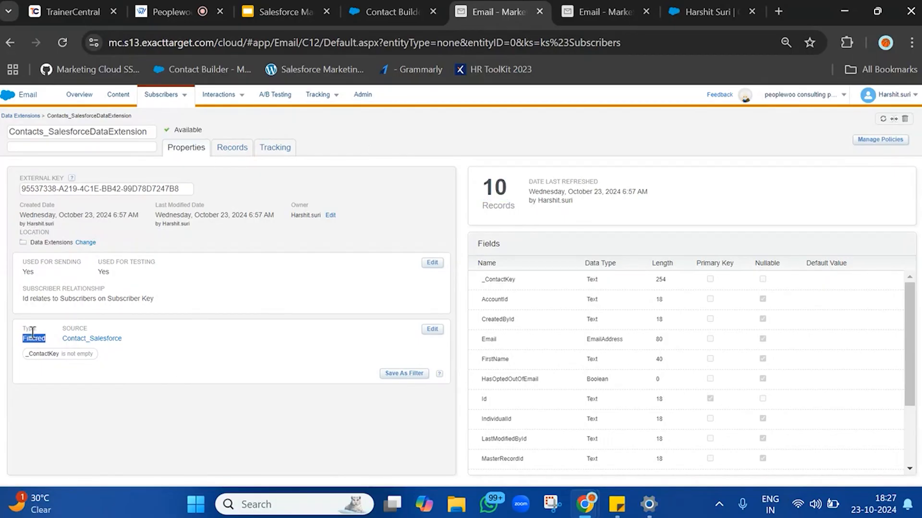
{"action": "left_click", "coordinate": [243, 147]}
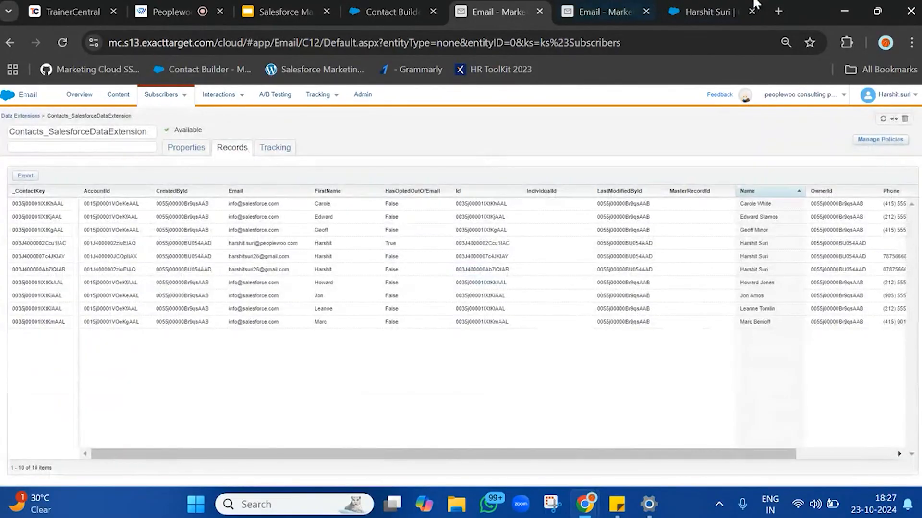
In the Send Email wizard, add Contacts_SalesforceDataExtension from Data Extensions as the targeted audience.
{"action": "left_click", "coordinate": [600, 11]}
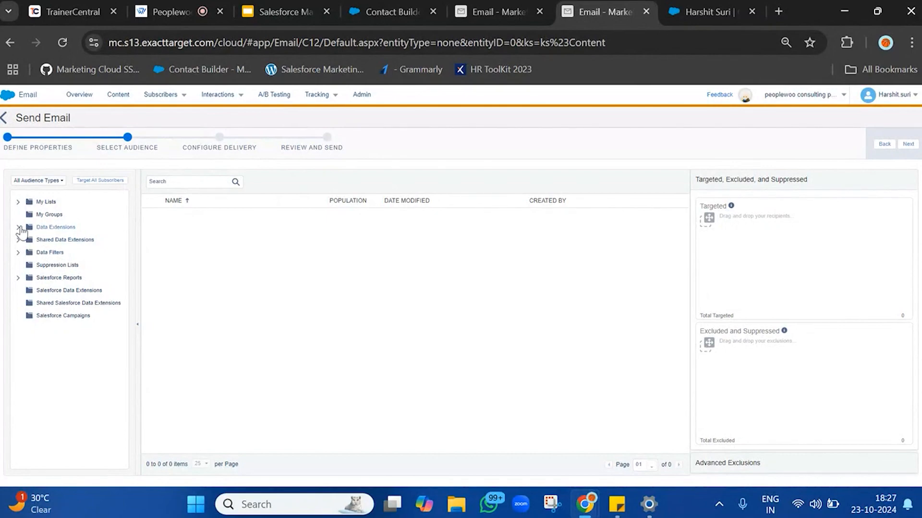
{"action": "left_click", "coordinate": [20, 228]}
{"action": "left_click", "coordinate": [48, 229]}
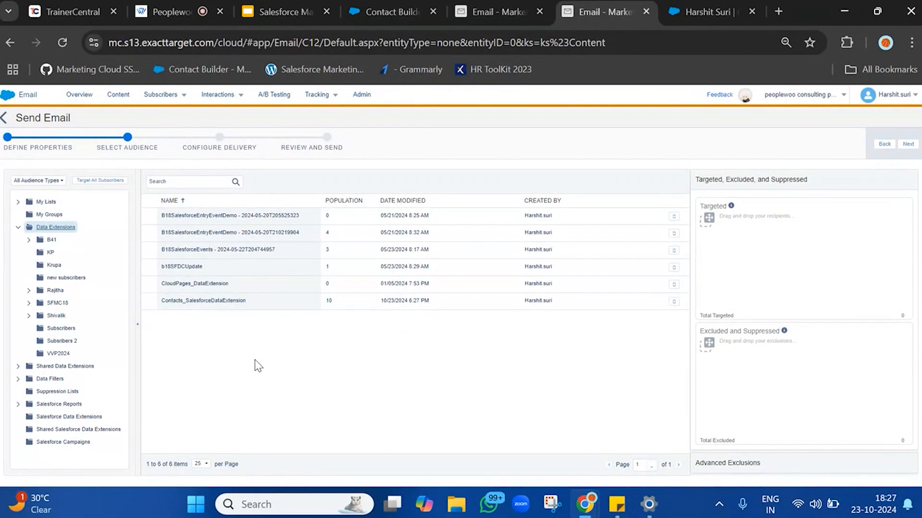
{"action": "left_click_drag", "start_coordinate": [171, 313], "coordinate": [778, 272]}
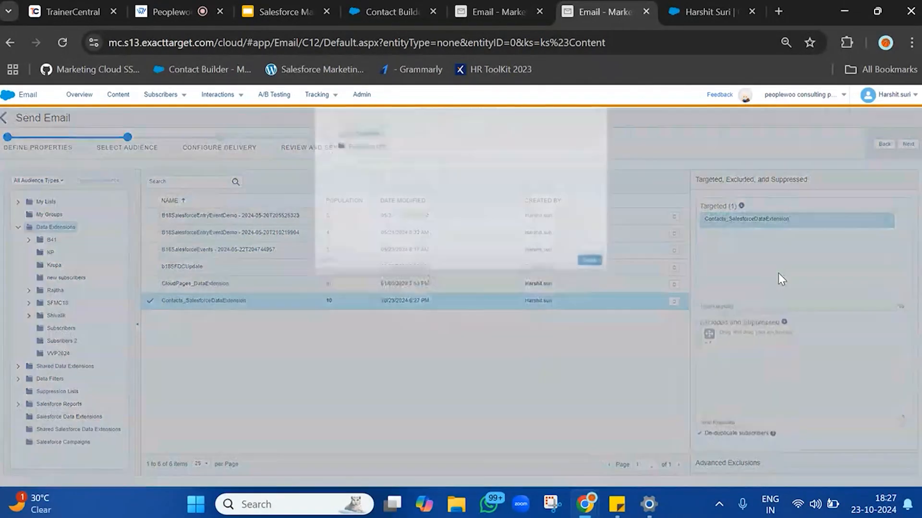
{"action": "left_click", "coordinate": [590, 288]}
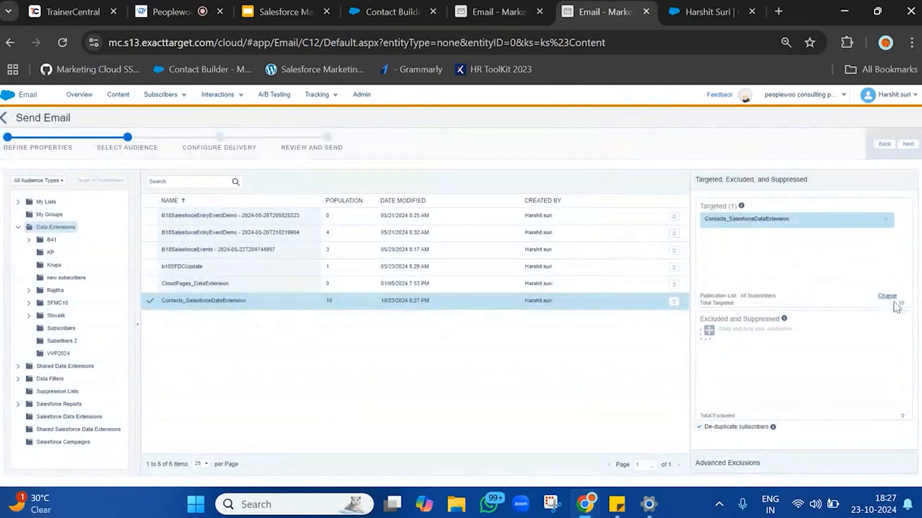
{"action": "triple_click", "coordinate": [907, 301]}
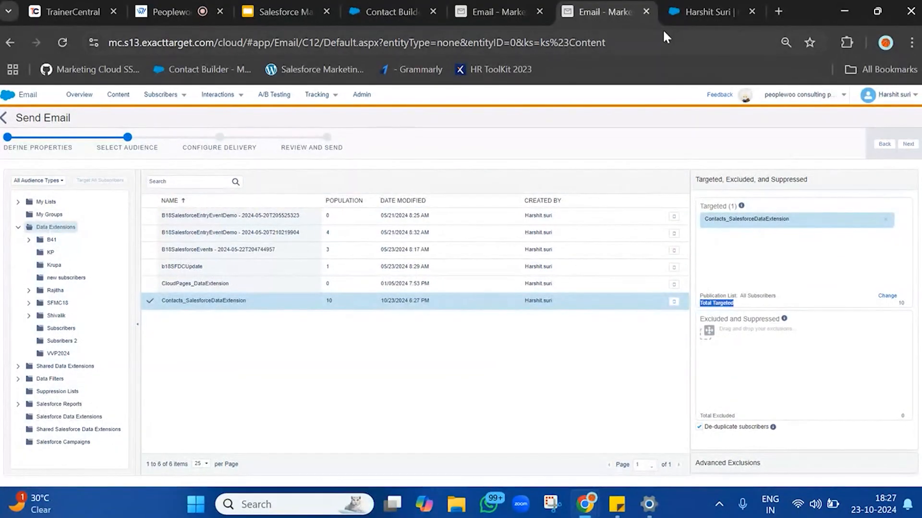
Return to Synchronized Data Extensions, reopen Contact_Salesforce and review its fields.
{"action": "left_click", "coordinate": [494, 5]}
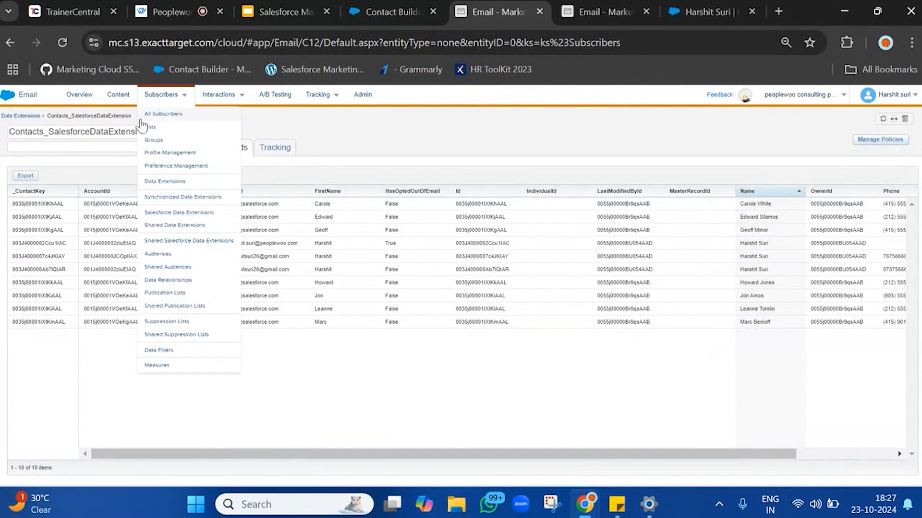
{"action": "left_click", "coordinate": [30, 118]}
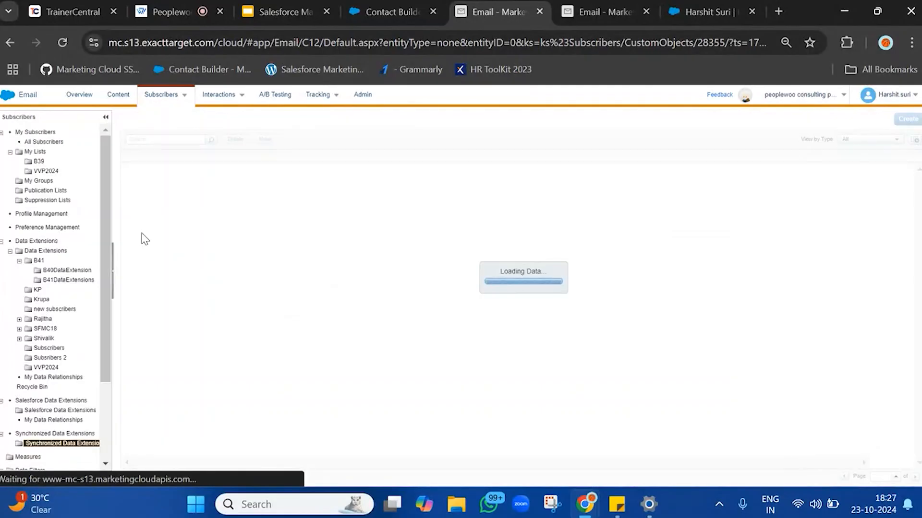
{"action": "scroll", "coordinate": [58, 312], "scroll_direction": "down", "scroll_amount": 2}
{"action": "left_click", "coordinate": [54, 347]}
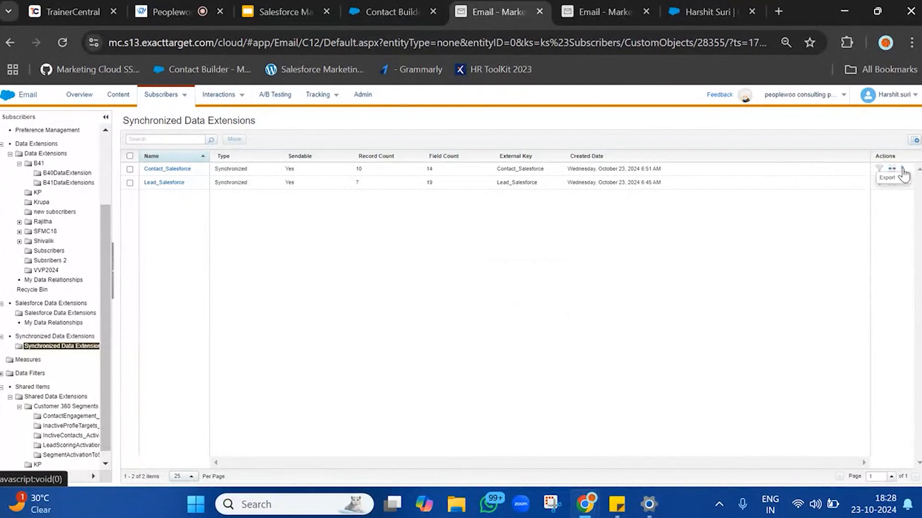
{"action": "left_click", "coordinate": [165, 169]}
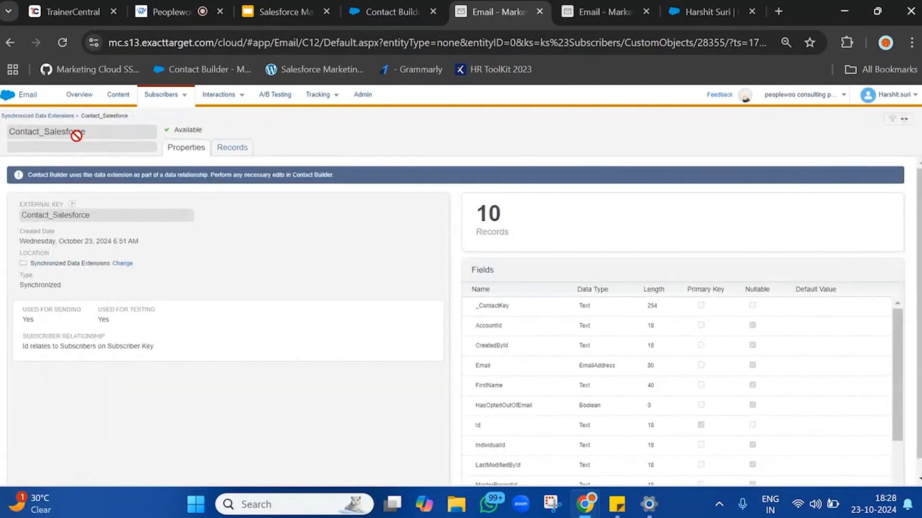
{"action": "double_click", "coordinate": [75, 135]}
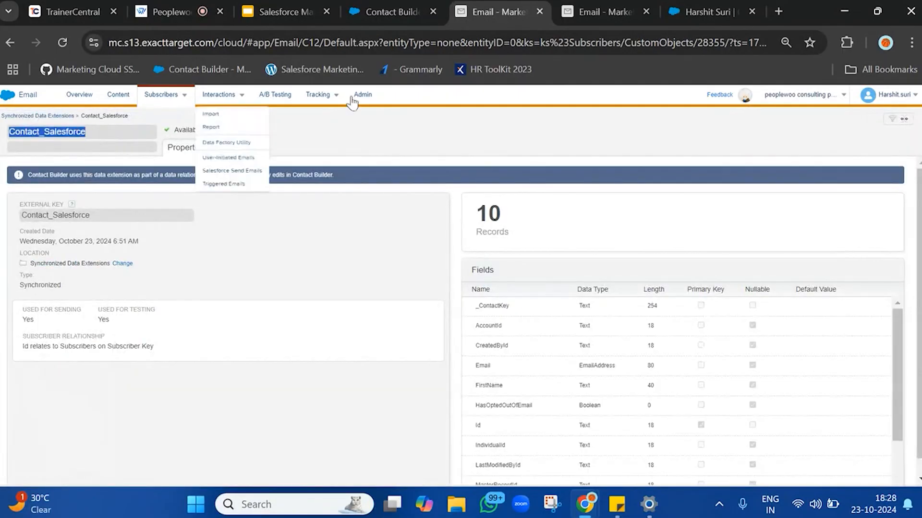
{"action": "left_click", "coordinate": [504, 163]}
{"action": "scroll", "coordinate": [529, 342], "scroll_direction": "down", "scroll_amount": 2}
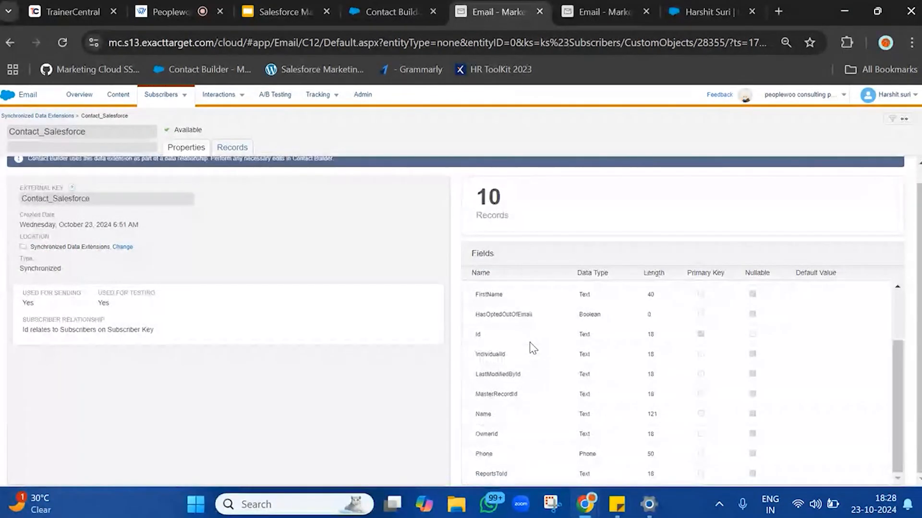
{"action": "scroll", "coordinate": [529, 342], "scroll_direction": "up", "scroll_amount": 3}
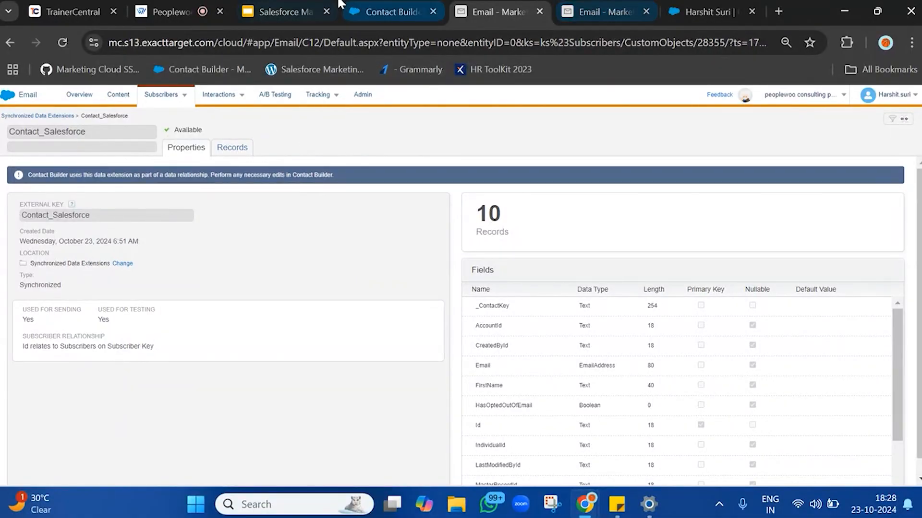
Duplicate the Contact_Salesforce browser tab and open the Data Extensions list under Subscribers in the copy.
{"action": "right_click", "coordinate": [505, 4]}
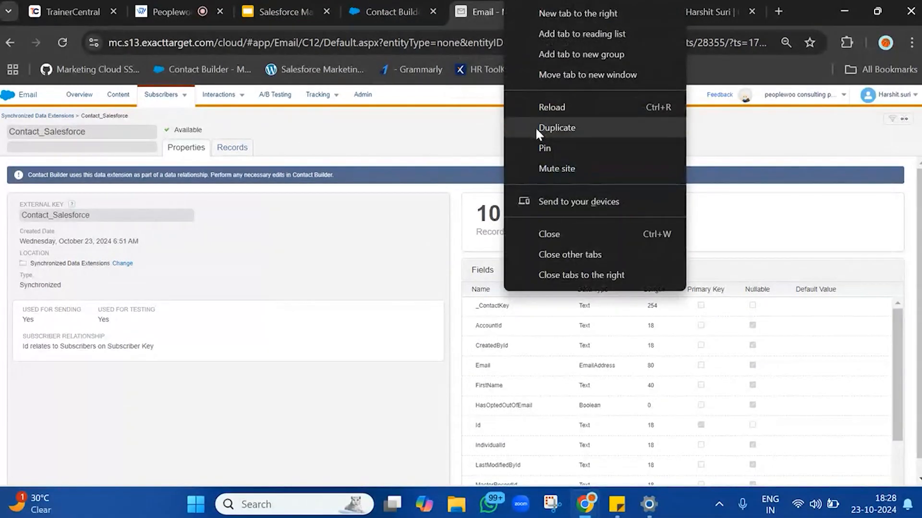
{"action": "left_click", "coordinate": [535, 127]}
{"action": "left_click", "coordinate": [471, 3]}
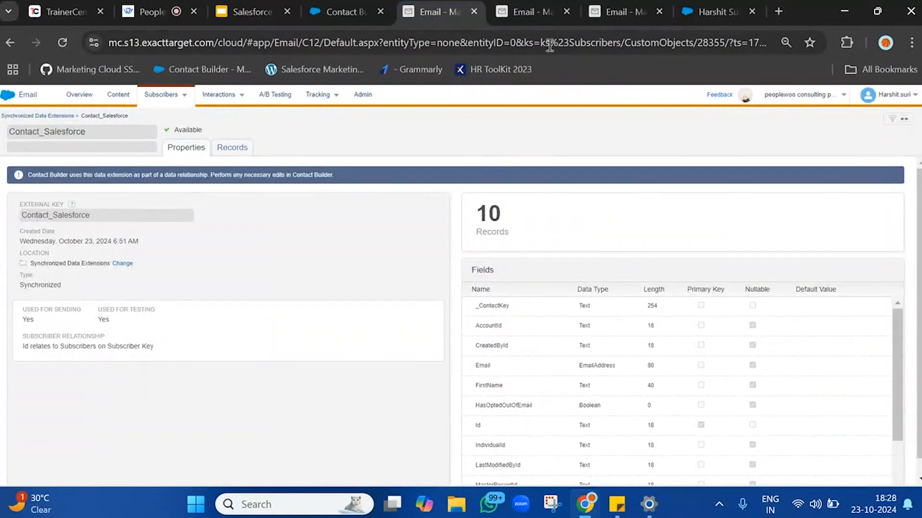
{"action": "left_click", "coordinate": [528, 12]}
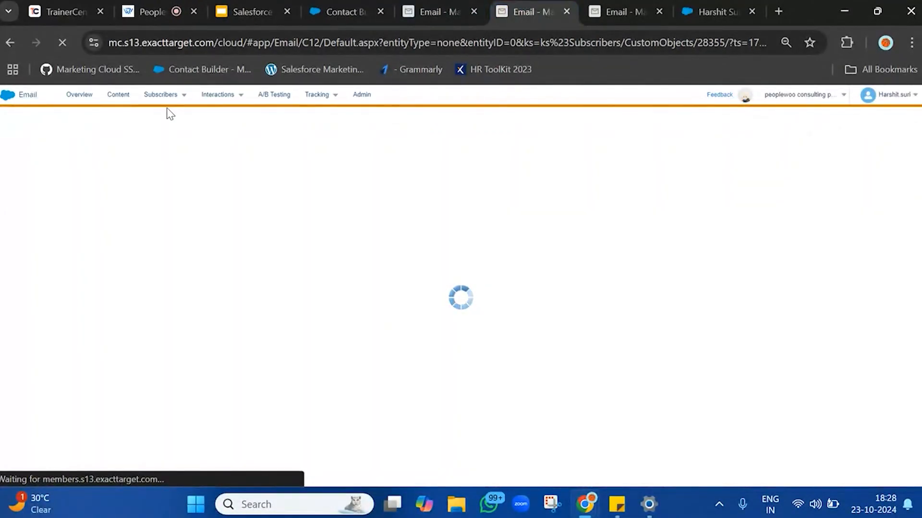
{"action": "mouse_move", "coordinate": [161, 98]}
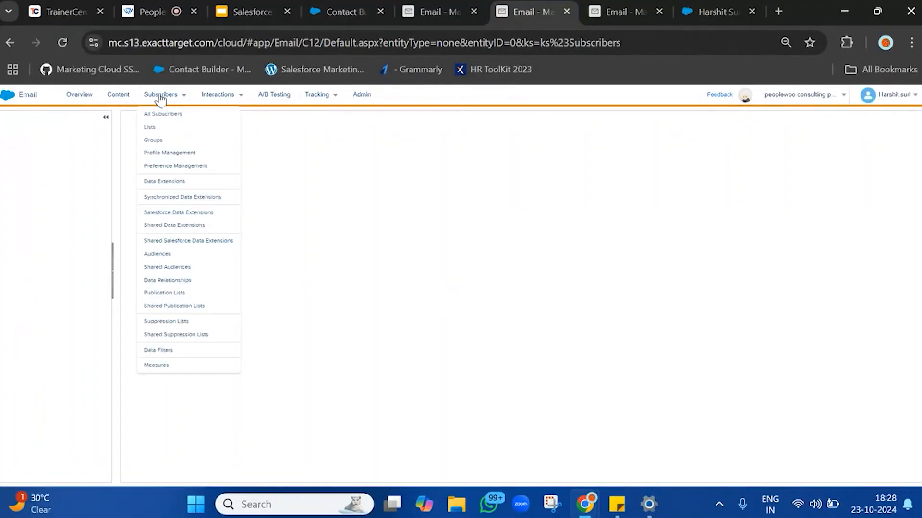
{"action": "left_click", "coordinate": [120, 97]}
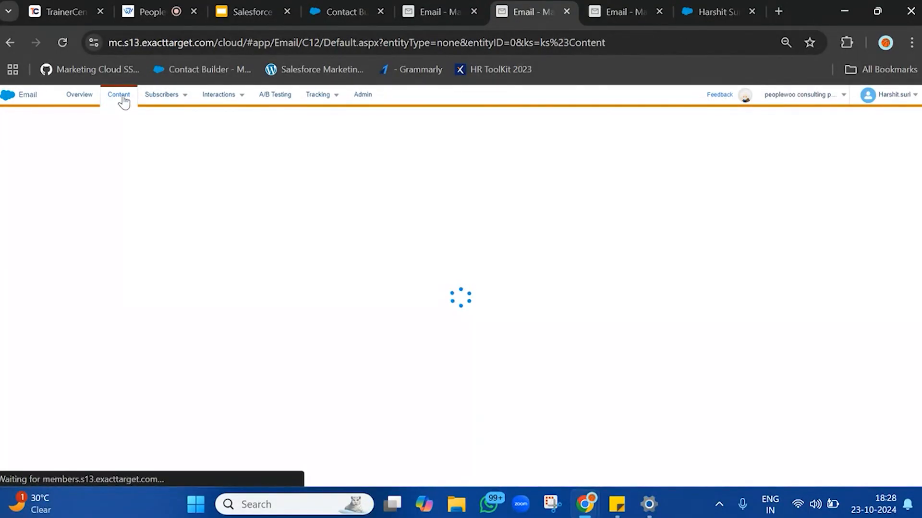
{"action": "mouse_move", "coordinate": [183, 96]}
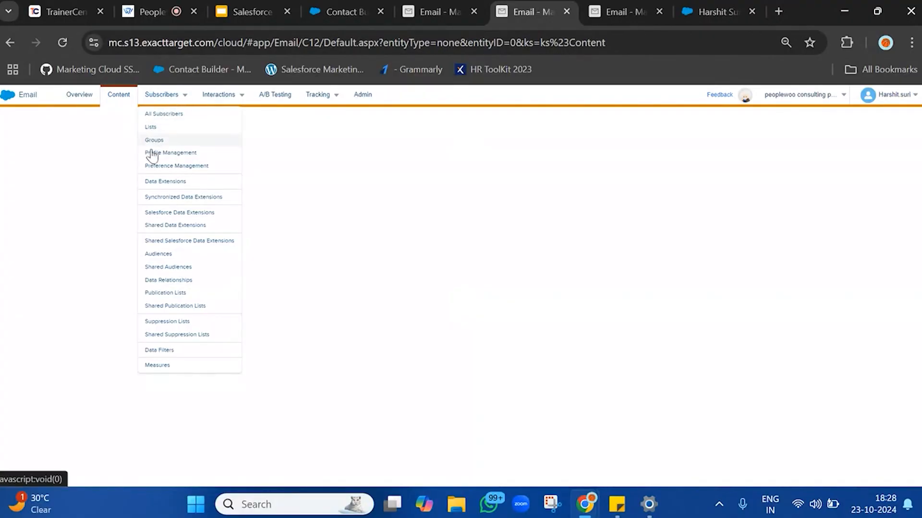
{"action": "left_click", "coordinate": [162, 184]}
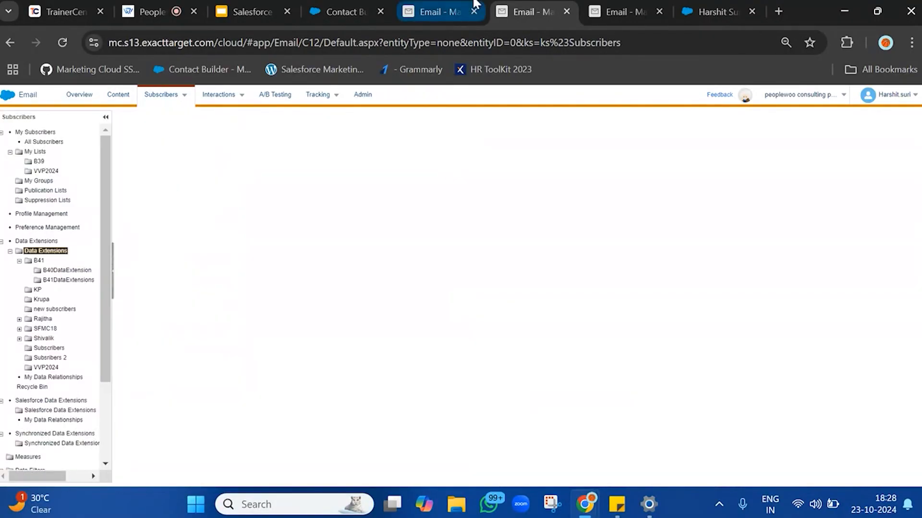
Open Automation Studio from the Journey Builder app group.
{"action": "mouse_move", "coordinate": [18, 95]}
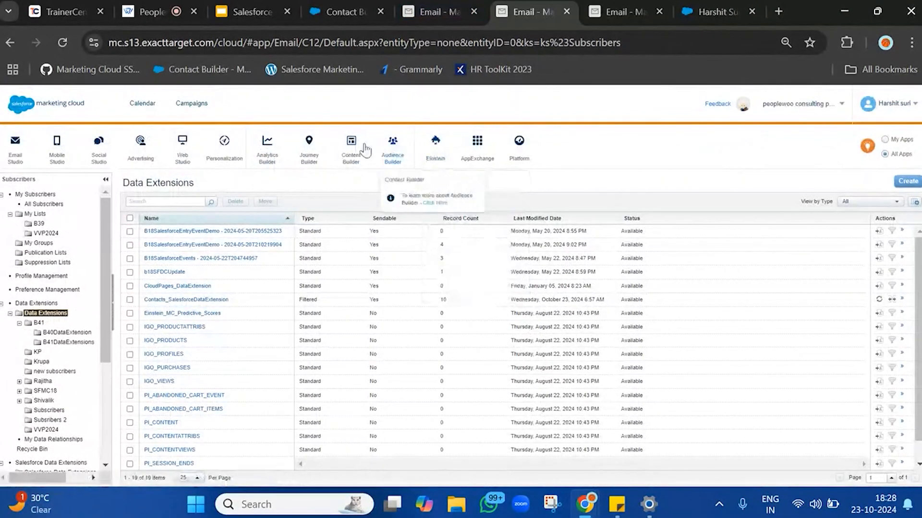
{"action": "mouse_move", "coordinate": [401, 146]}
{"action": "mouse_move", "coordinate": [308, 148]}
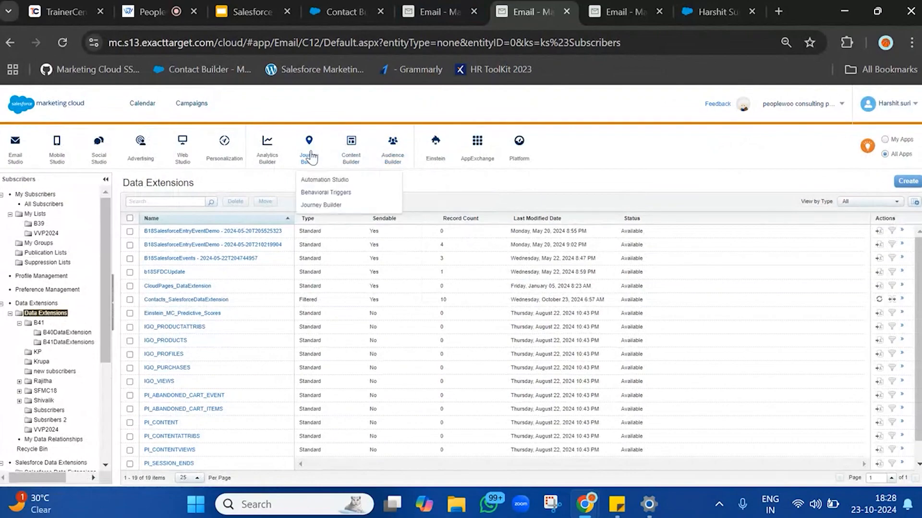
{"action": "left_click", "coordinate": [313, 180]}
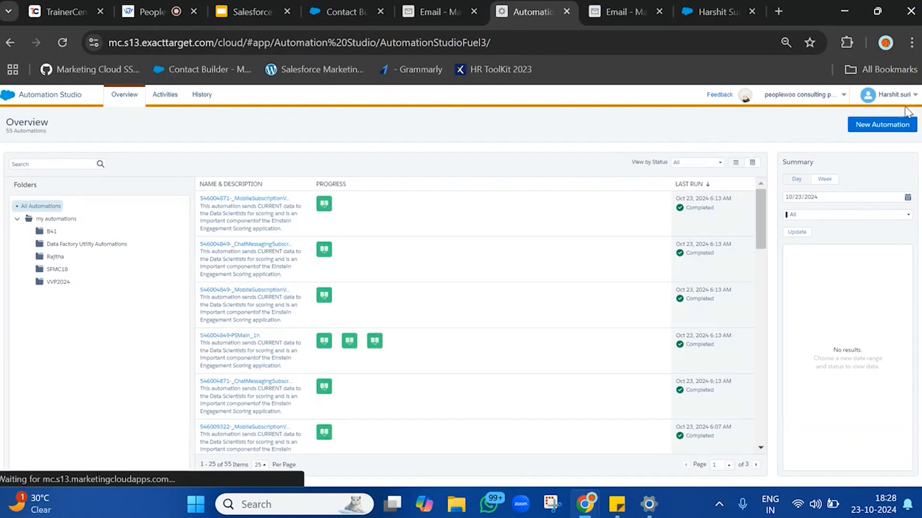
Create a new automation and add a Schedule starting source to its workflow.
{"action": "left_click", "coordinate": [883, 126]}
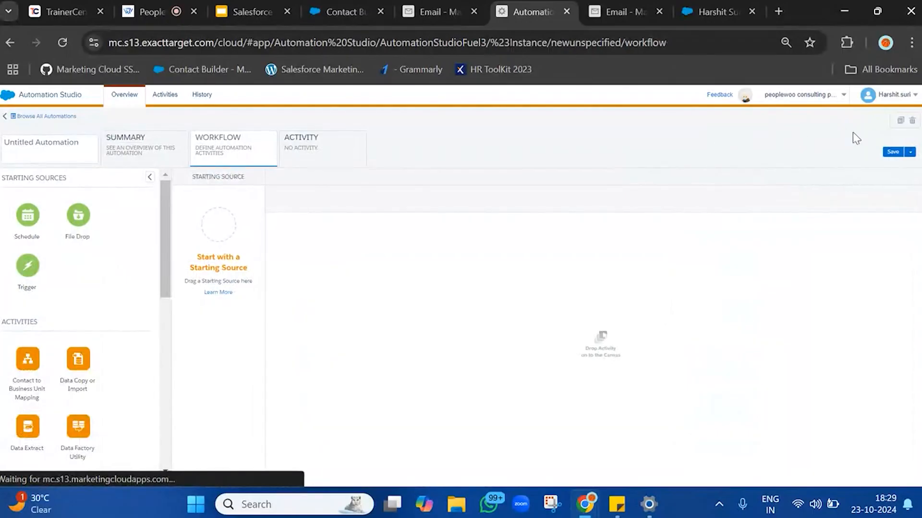
{"action": "left_click_drag", "start_coordinate": [28, 216], "coordinate": [221, 233]}
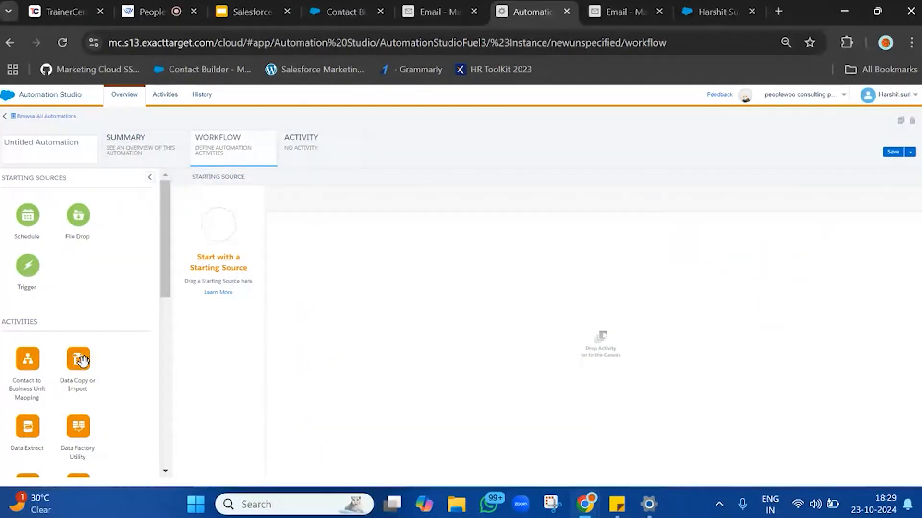
{"action": "left_click_drag", "start_coordinate": [28, 216], "coordinate": [222, 231]}
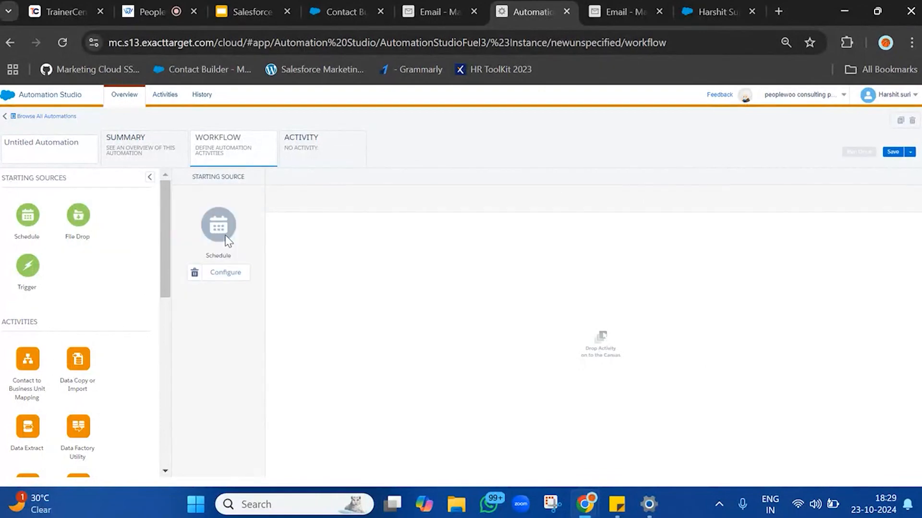
{"action": "left_click_drag", "start_coordinate": [70, 369], "coordinate": [522, 269]}
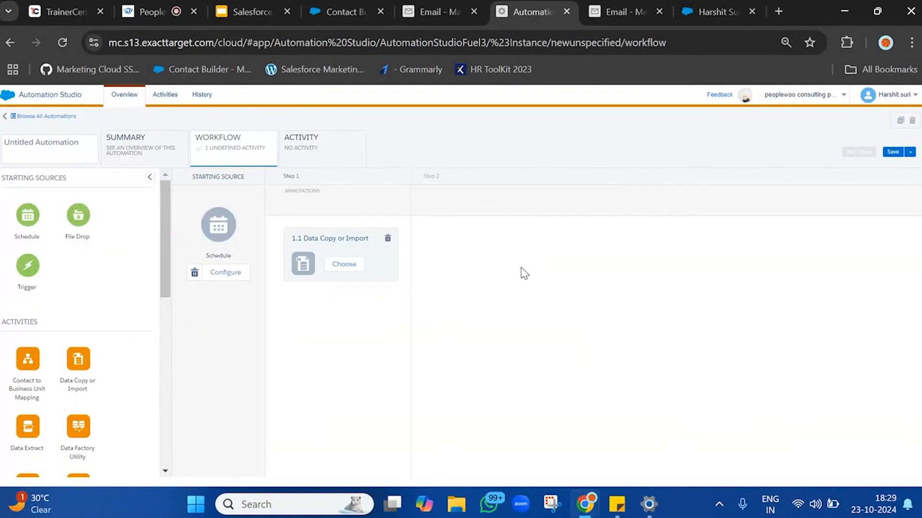
{"action": "left_click", "coordinate": [347, 270]}
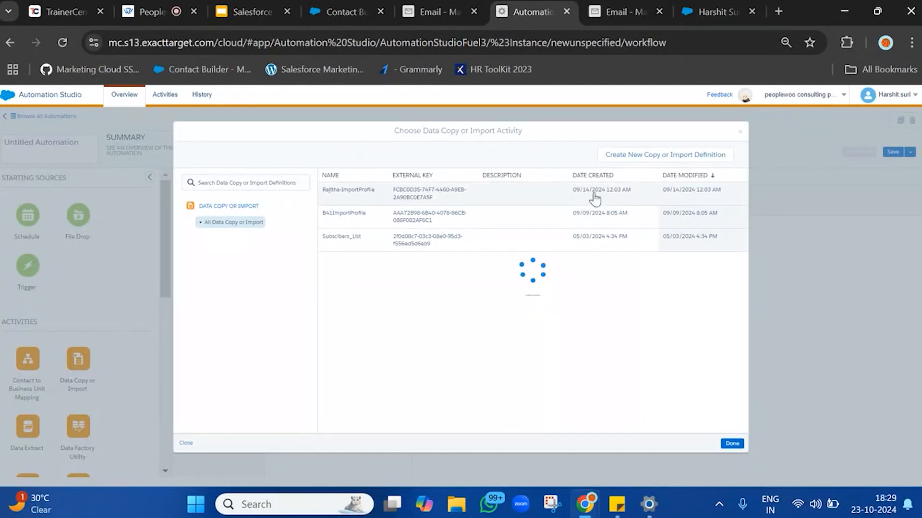
{"action": "left_click", "coordinate": [666, 155]}
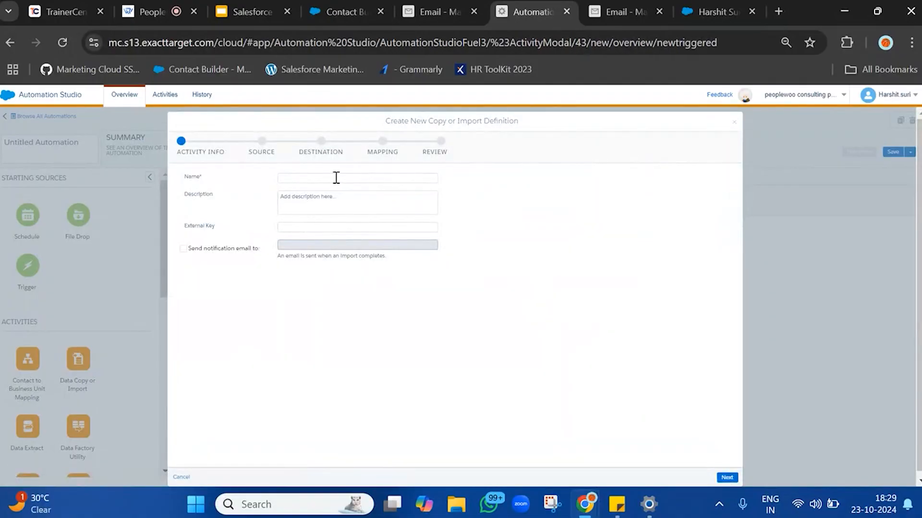
{"action": "left_click", "coordinate": [735, 128]}
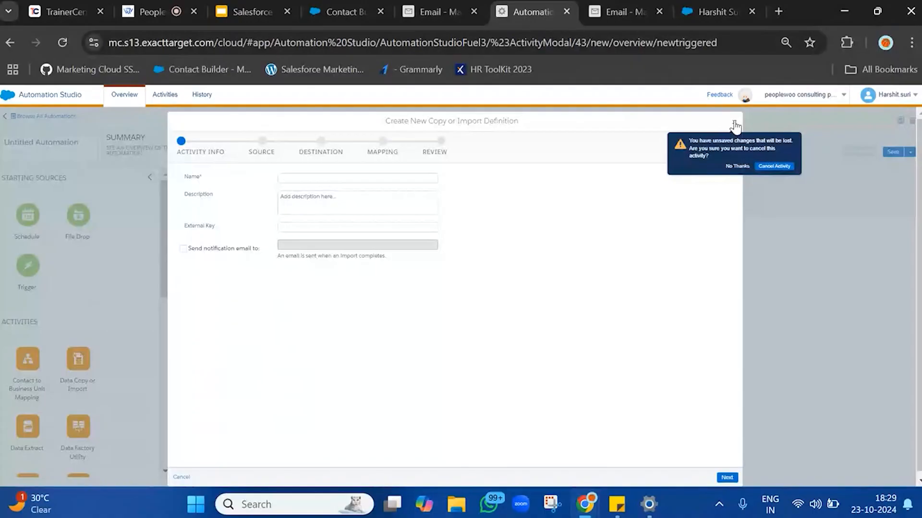
{"action": "left_click", "coordinate": [766, 171]}
{"action": "left_click", "coordinate": [344, 265]}
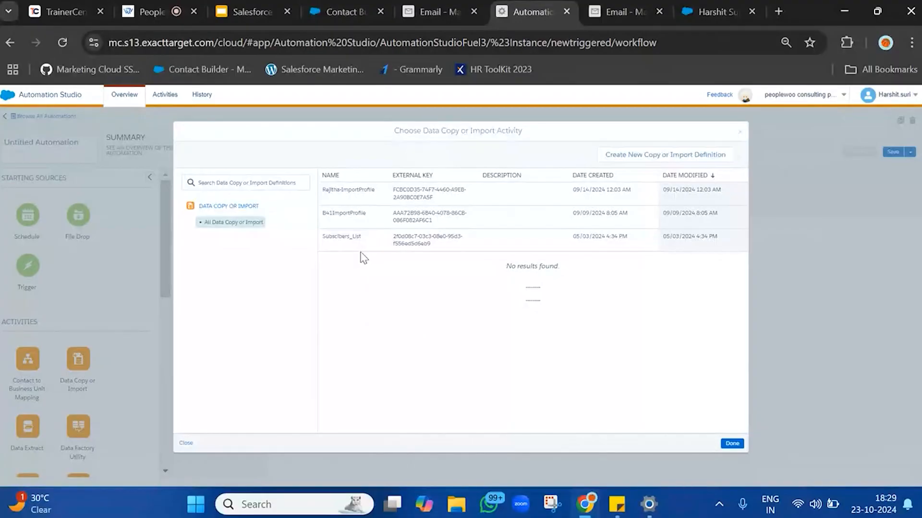
{"action": "left_click", "coordinate": [671, 155]}
{"action": "left_click", "coordinate": [330, 178]}
{"action": "type", "text": "DataCopy"}
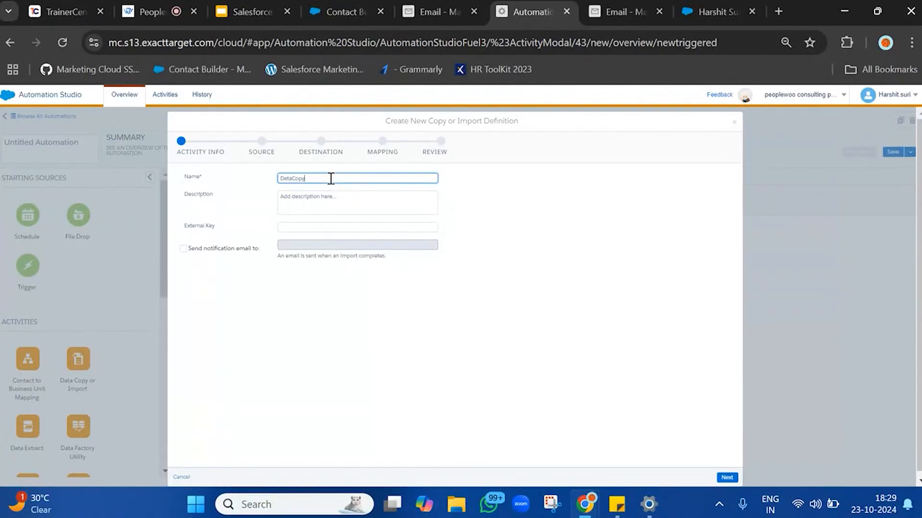
{"action": "left_click", "coordinate": [464, 313]}
{"action": "scroll", "coordinate": [464, 313], "scroll_direction": "down", "scroll_amount": 1}
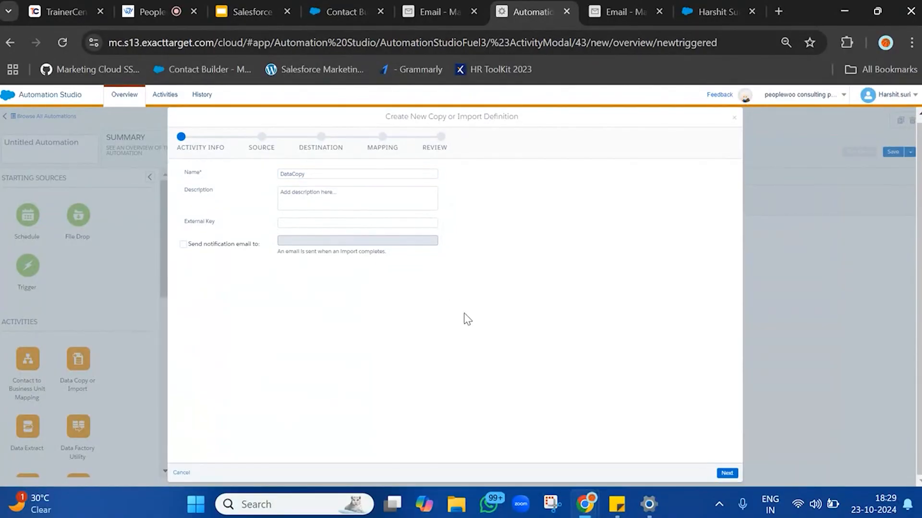
{"action": "left_click", "coordinate": [727, 473]}
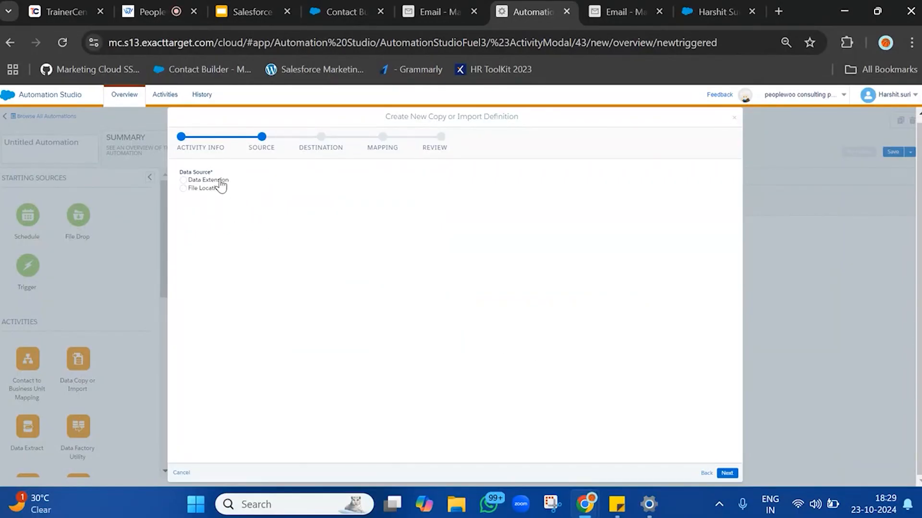
{"action": "left_click", "coordinate": [220, 181]}
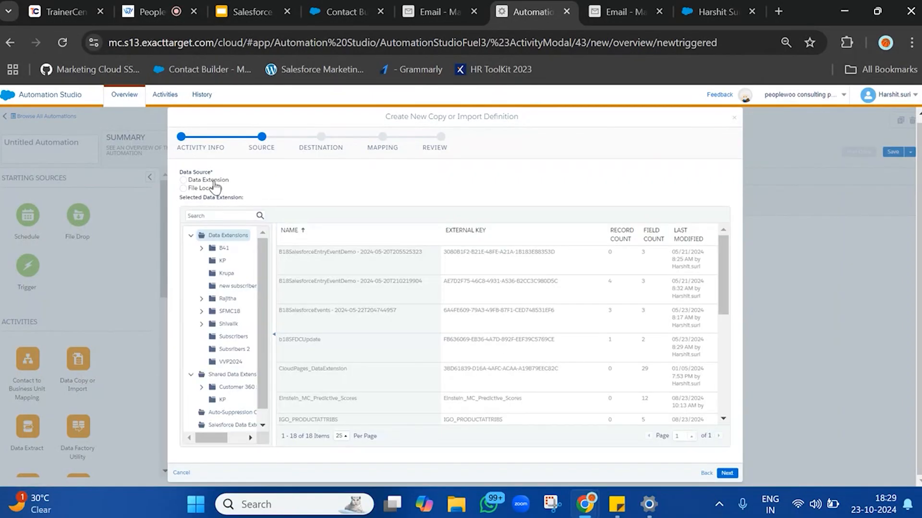
{"action": "left_click", "coordinate": [214, 180]}
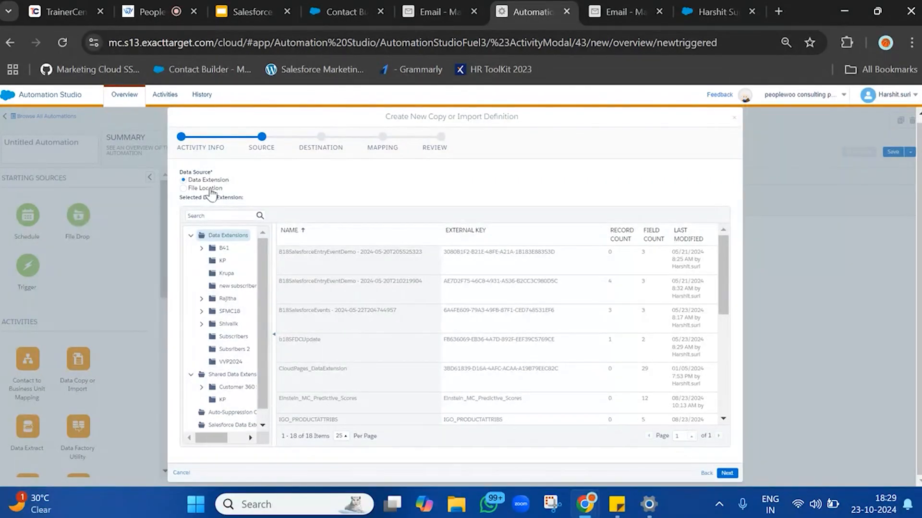
{"action": "left_click", "coordinate": [190, 237]}
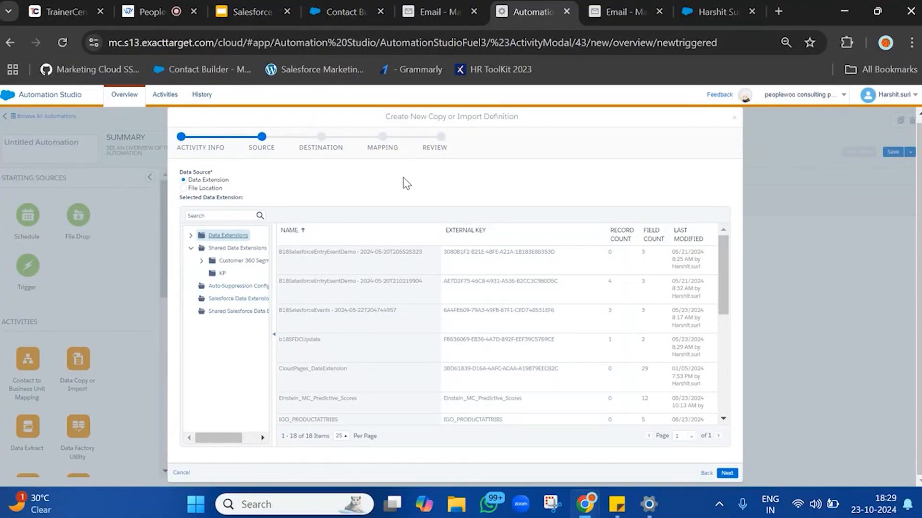
{"action": "left_click", "coordinate": [191, 249]}
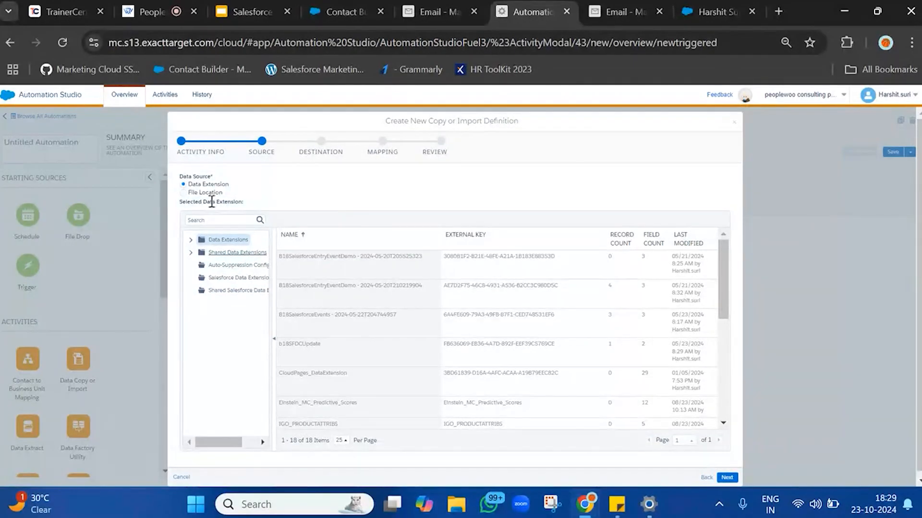
{"action": "left_click", "coordinate": [734, 124]}
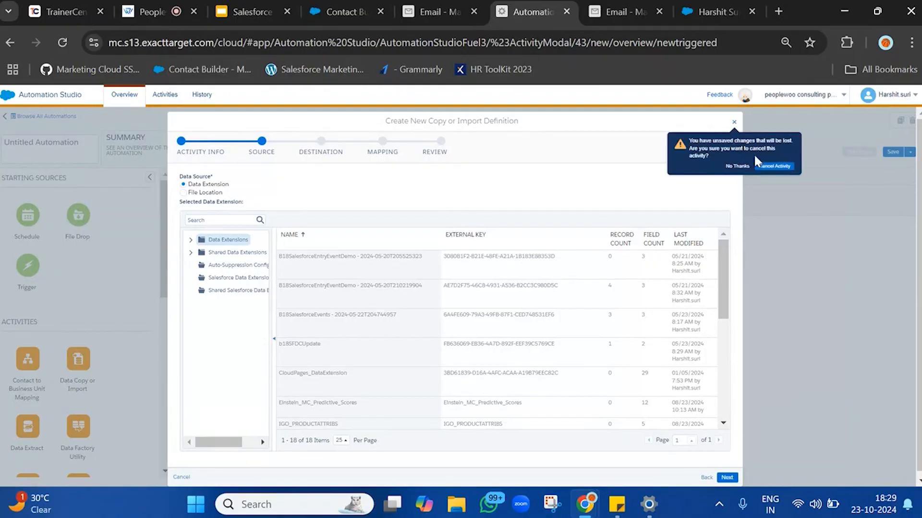
{"action": "left_click", "coordinate": [764, 168]}
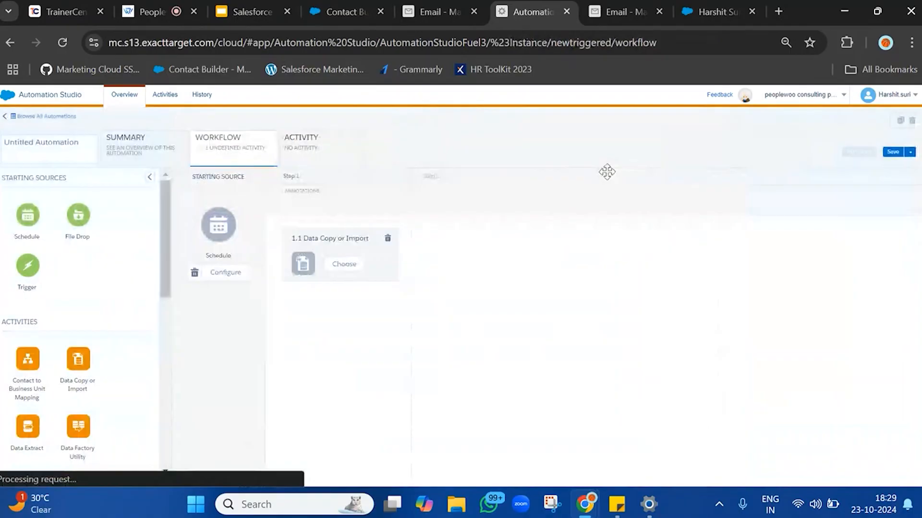
{"action": "left_click", "coordinate": [386, 240]}
Add an SQL Query activity as step 1 of the automation workflow.
{"action": "scroll", "coordinate": [65, 376], "scroll_direction": "down", "scroll_amount": 10}
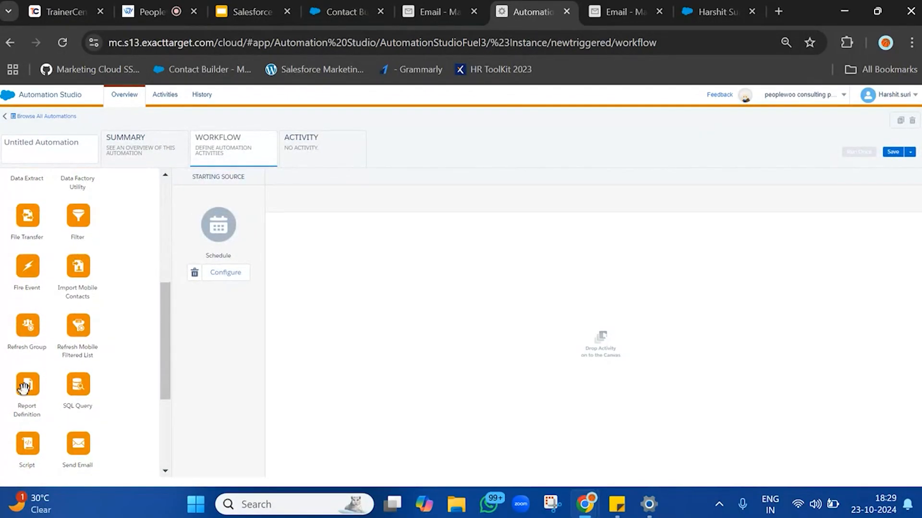
{"action": "scroll", "coordinate": [58, 390], "scroll_direction": "up", "scroll_amount": 3}
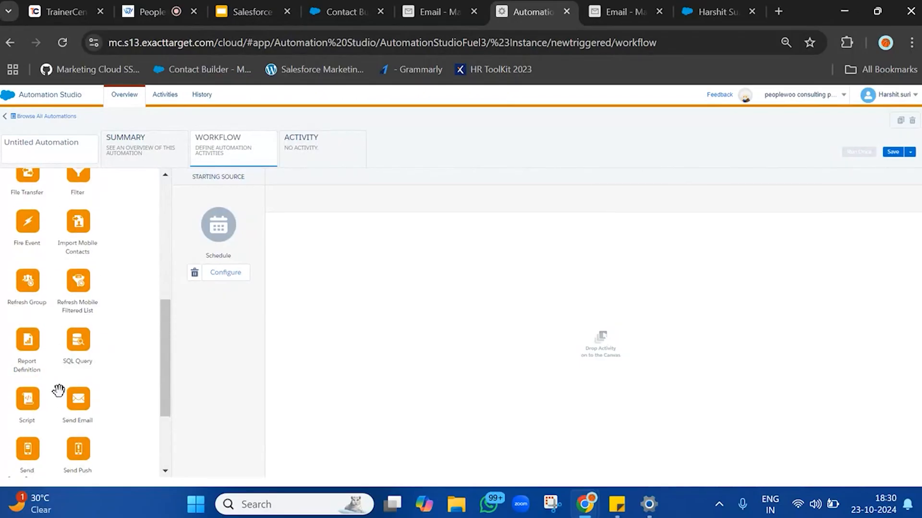
{"action": "left_click_drag", "start_coordinate": [79, 377], "coordinate": [555, 257]}
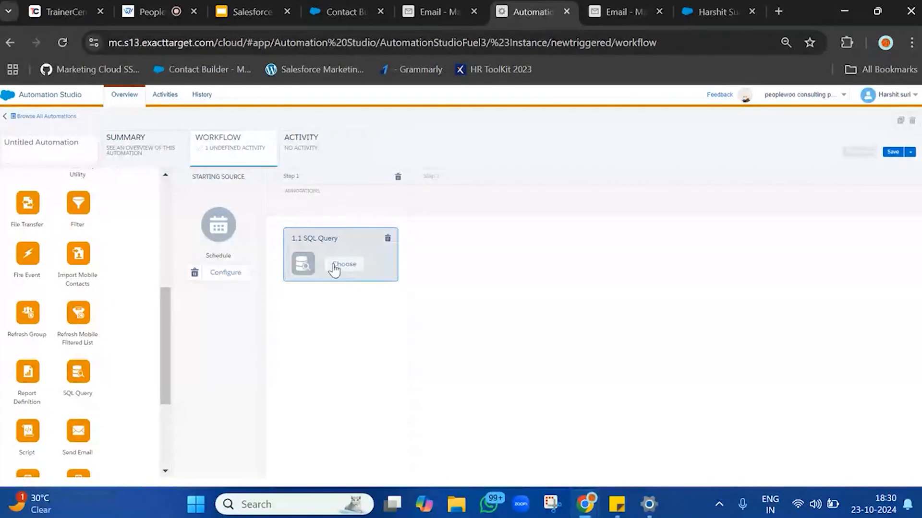
Open the Data Extensions list under Subscribers in the Send Email tab.
{"action": "left_click", "coordinate": [468, 6]}
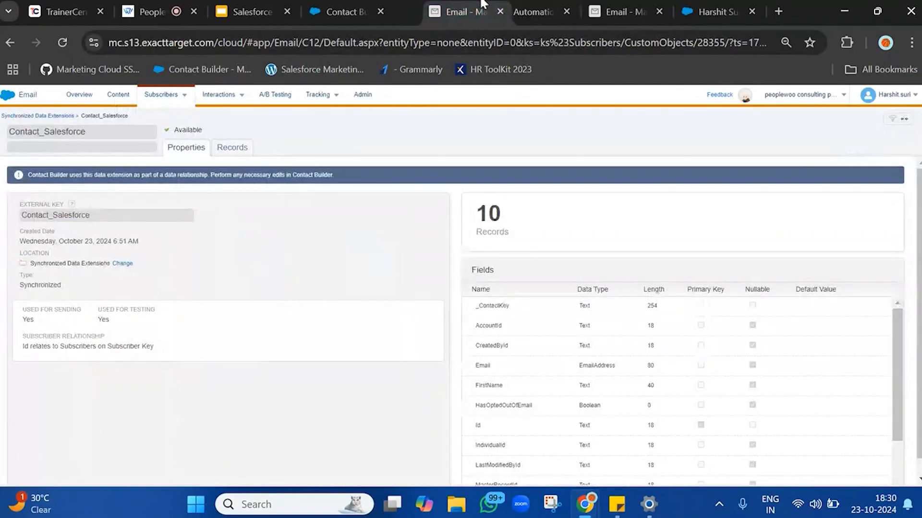
{"action": "left_click", "coordinate": [619, 12]}
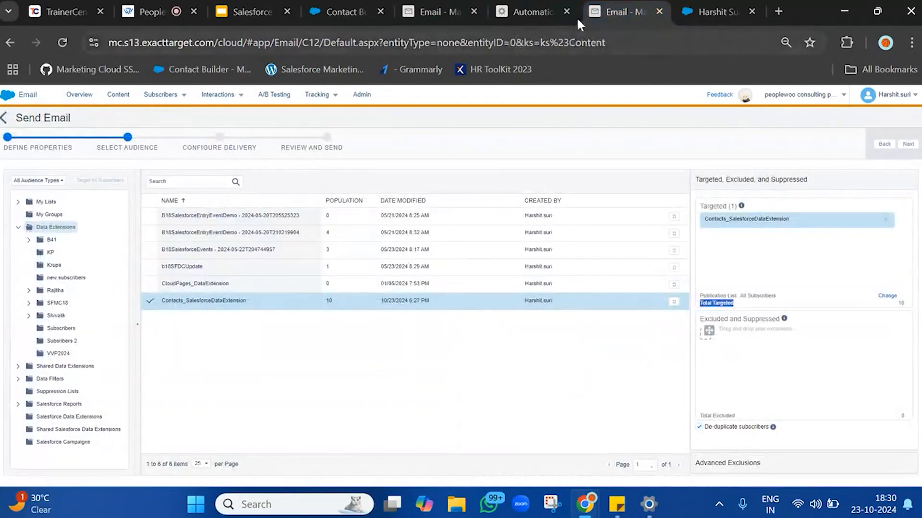
{"action": "mouse_move", "coordinate": [183, 97]}
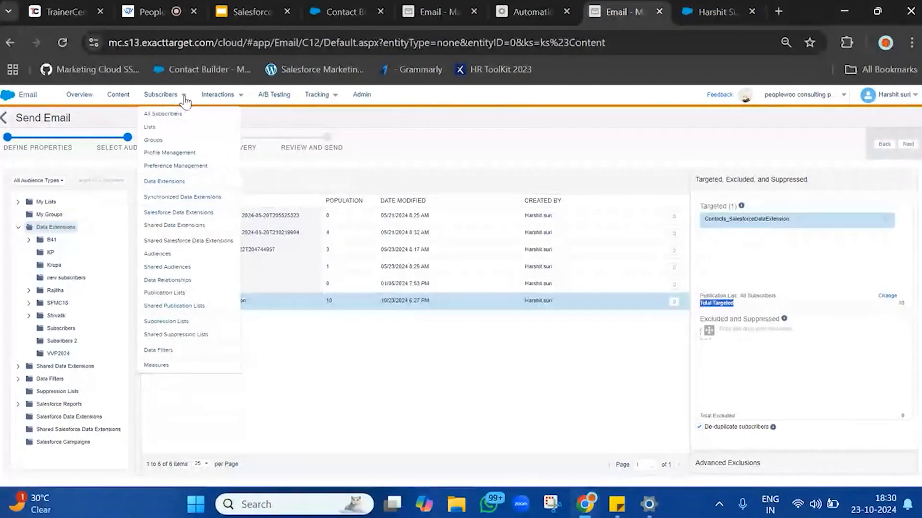
{"action": "left_click", "coordinate": [154, 184]}
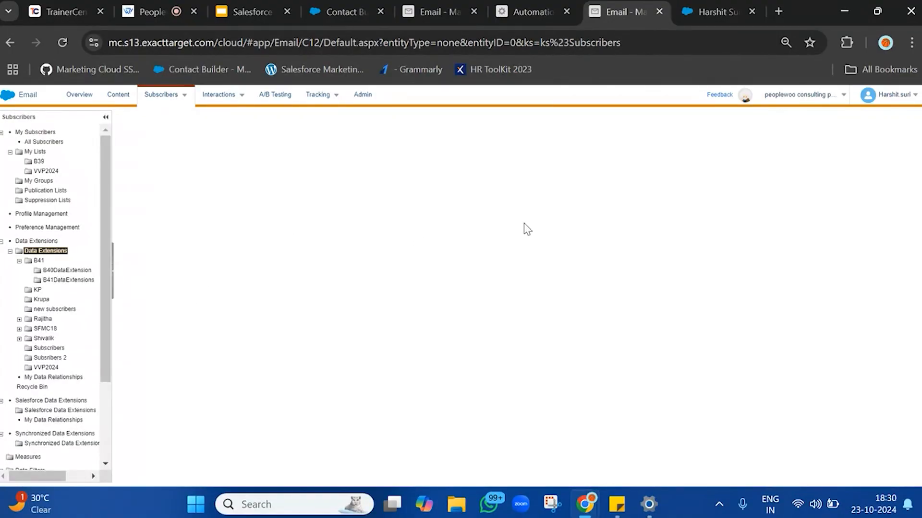
Create a new standard data extension named Contacts_SalesforceDataExtension_Copy and continue to its fields.
{"action": "left_click", "coordinate": [910, 120]}
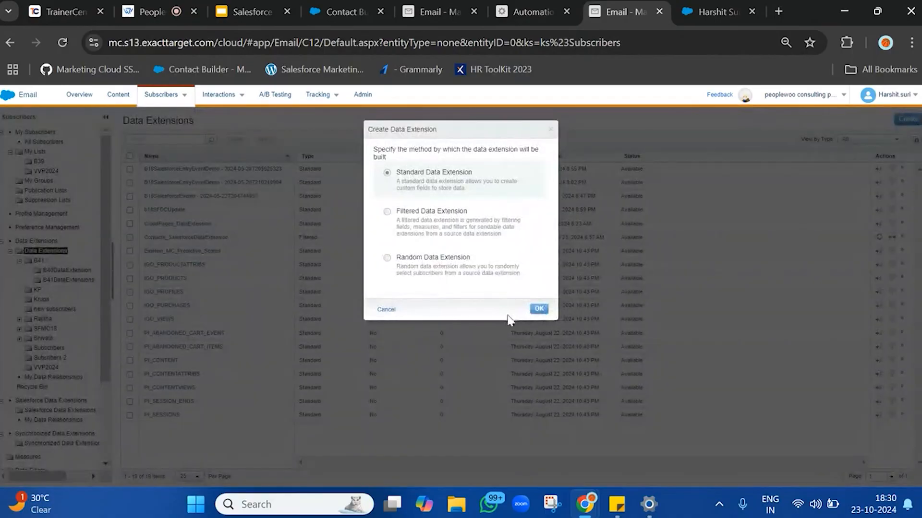
{"action": "left_click", "coordinate": [538, 308]}
{"action": "left_click", "coordinate": [354, 235]}
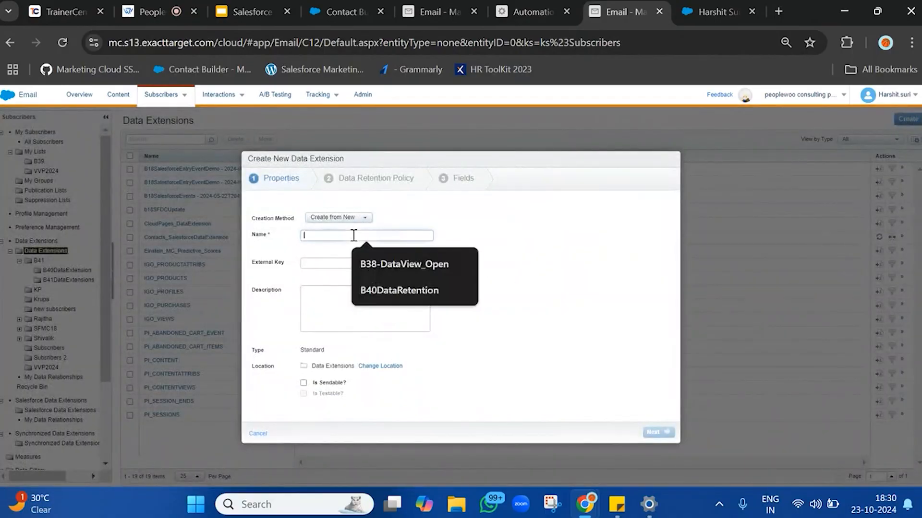
{"action": "type", "text": "Contacts_SalesforceDataExtension"}
{"action": "type", "text": "_"}
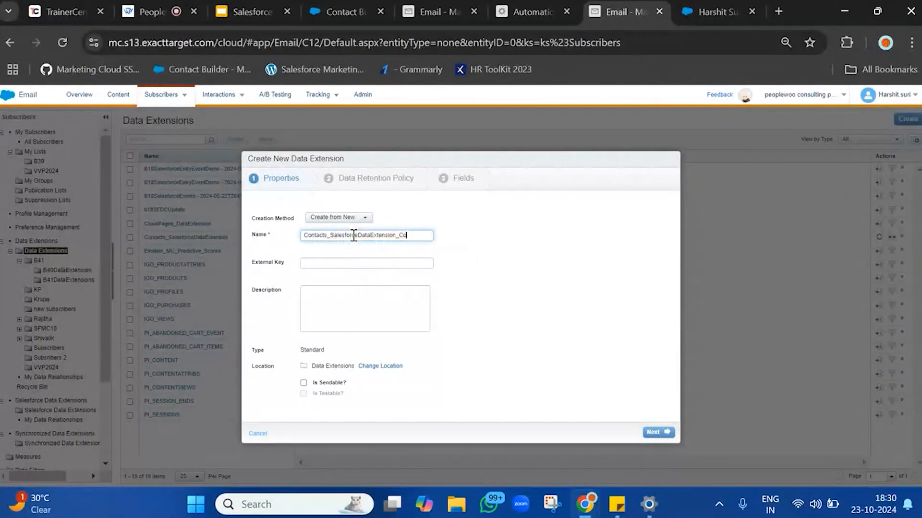
{"action": "key", "text": "ctrl+a"}
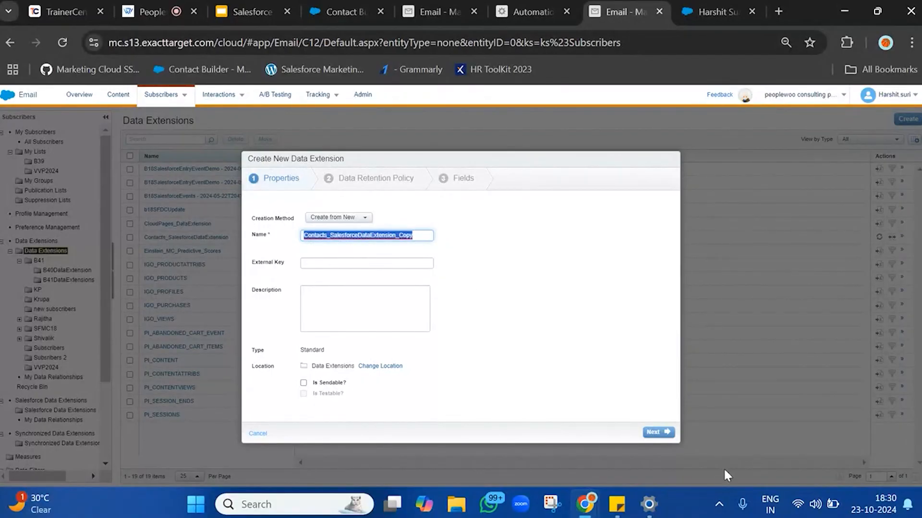
{"action": "left_click", "coordinate": [657, 433]}
{"action": "left_click", "coordinate": [658, 433]}
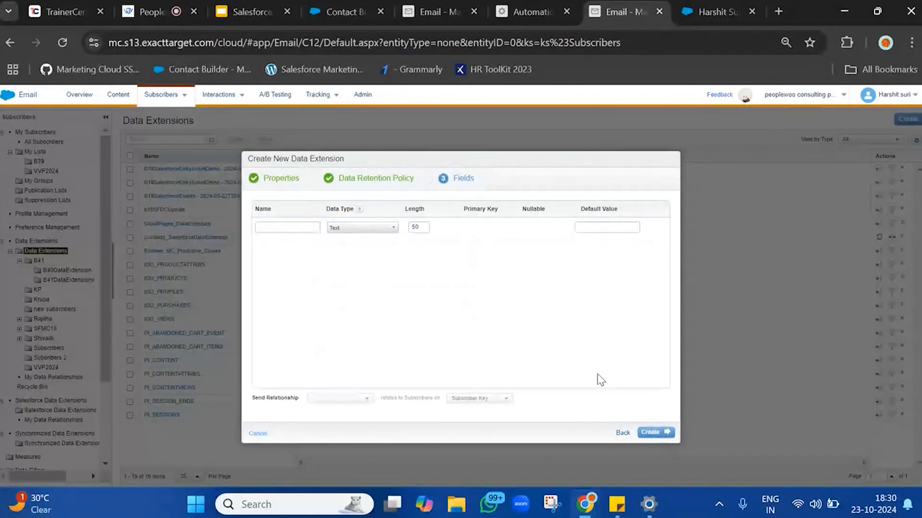
Copy the _ContactKey field name from the Contact_Salesforce data extension and paste it as the first field.
{"action": "left_click", "coordinate": [432, 12]}
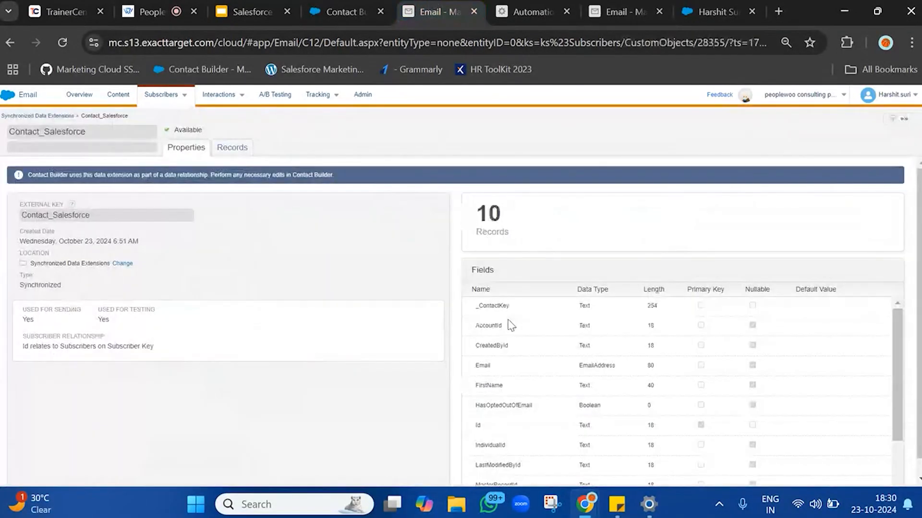
{"action": "double_click", "coordinate": [498, 304]}
{"action": "key", "text": "ctrl+c"}
{"action": "left_click", "coordinate": [624, 11]}
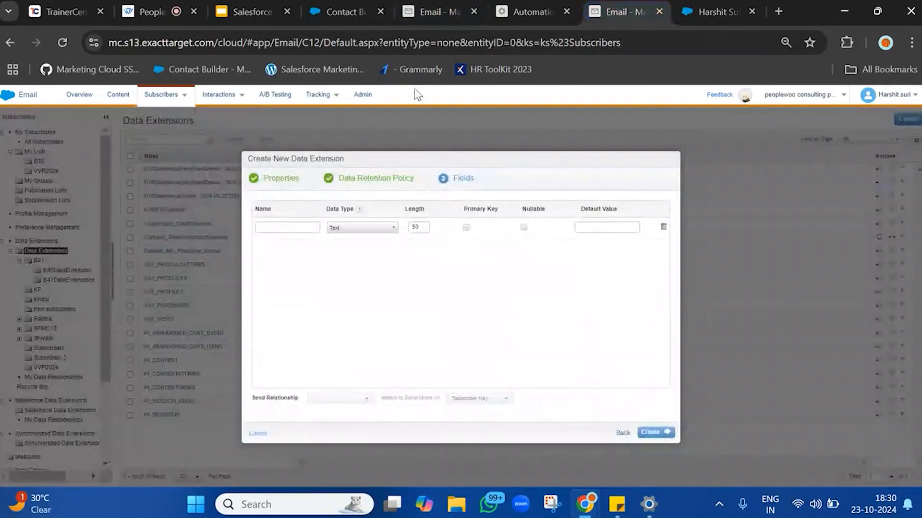
{"action": "left_click", "coordinate": [271, 226]}
{"action": "key", "text": "ctrl+v"}
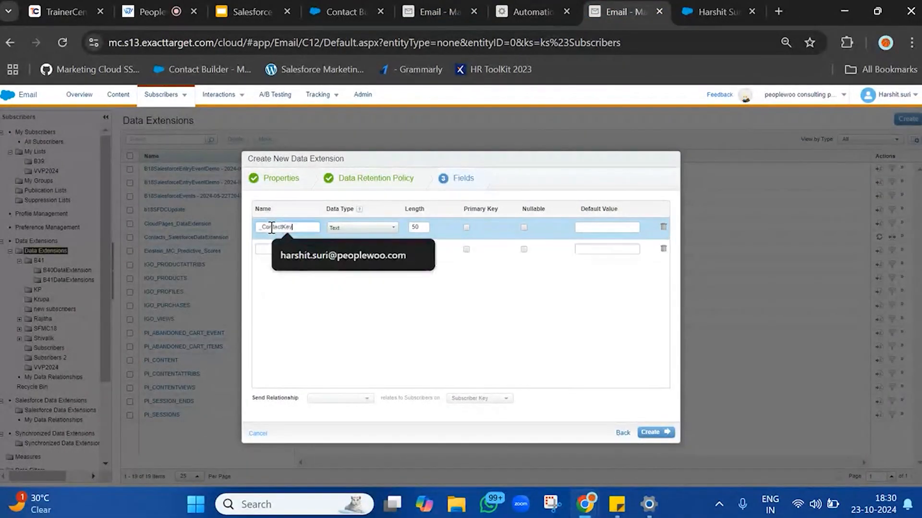
Copy the AccountId field name from Contact_Salesforce and add it as another field.
{"action": "left_click", "coordinate": [467, 4]}
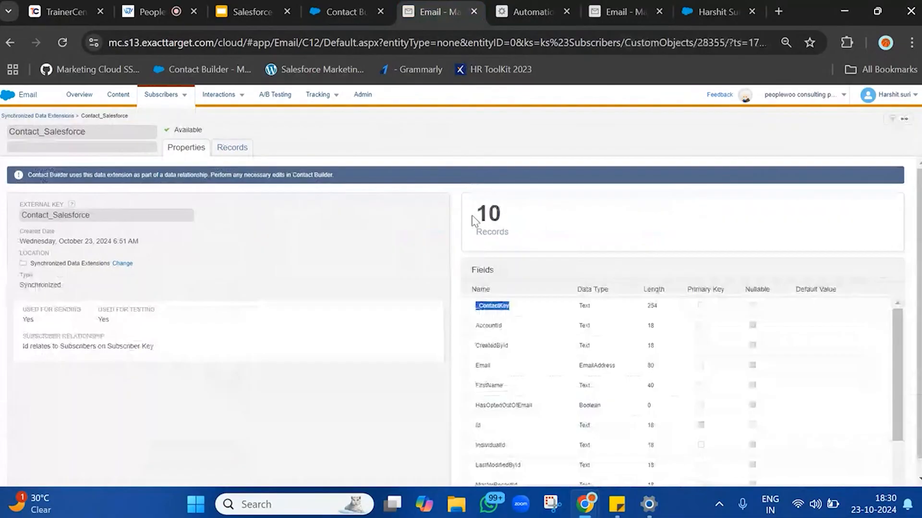
{"action": "double_click", "coordinate": [483, 325]}
{"action": "key", "text": "ctrl+c"}
{"action": "left_click", "coordinate": [624, 12]}
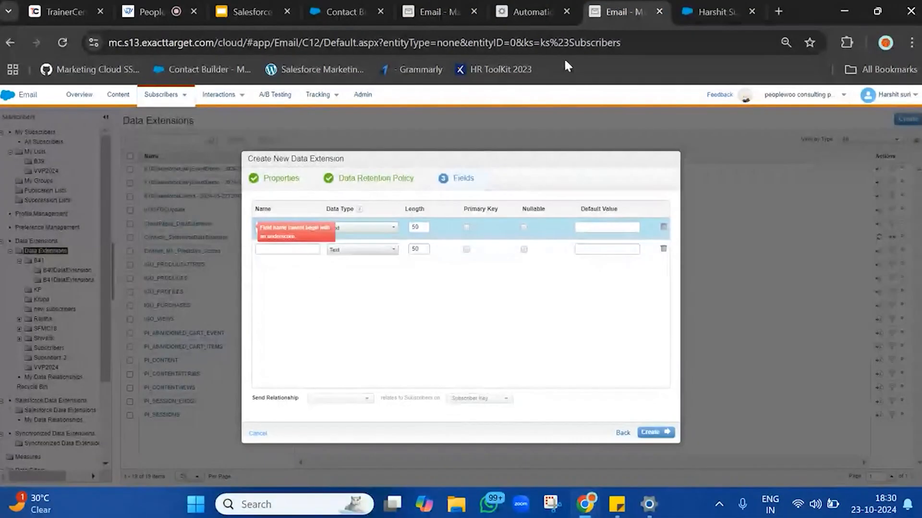
{"action": "left_click", "coordinate": [263, 247]}
{"action": "key", "text": "ctrl+v"}
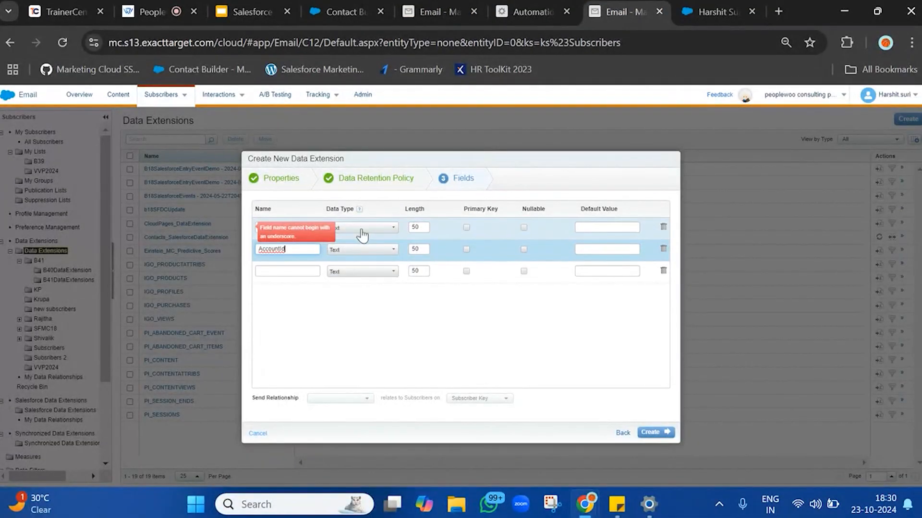
Replace the underscore-prefixed field with a first field named ContactKey.
{"action": "left_click", "coordinate": [663, 226]}
{"action": "double_click", "coordinate": [284, 230]}
{"action": "type", "text": "ContactKey"}
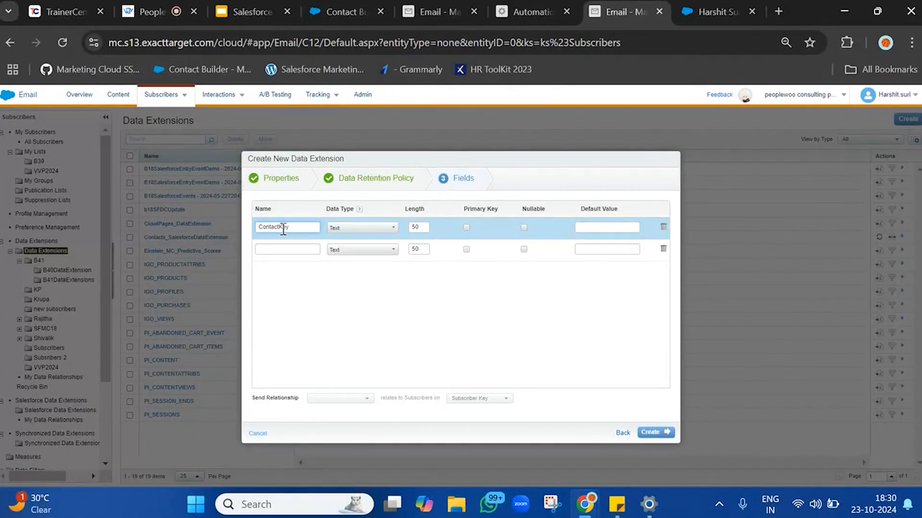
Add AccountId and EmailAddress as the second and third fields.
{"action": "left_click", "coordinate": [279, 248]}
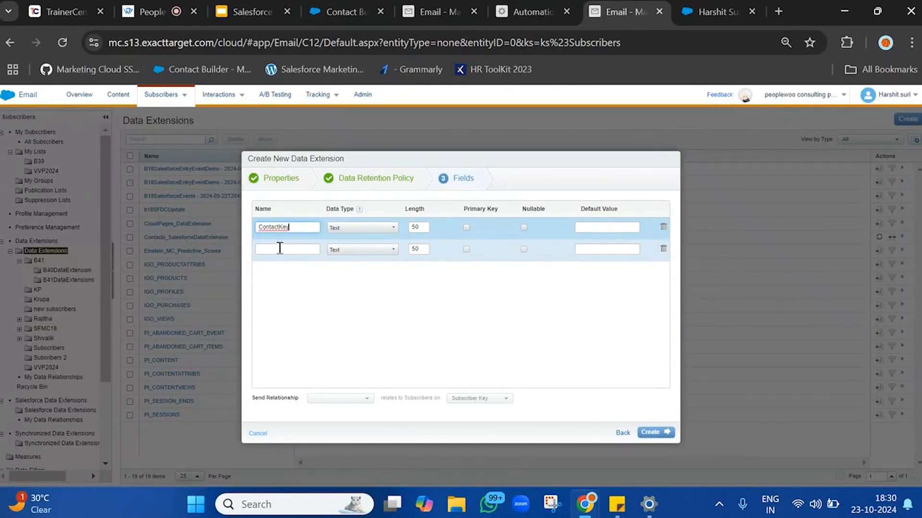
{"action": "key", "text": "ctrl+v"}
{"action": "left_click", "coordinate": [278, 271]}
{"action": "type", "text": "E"}
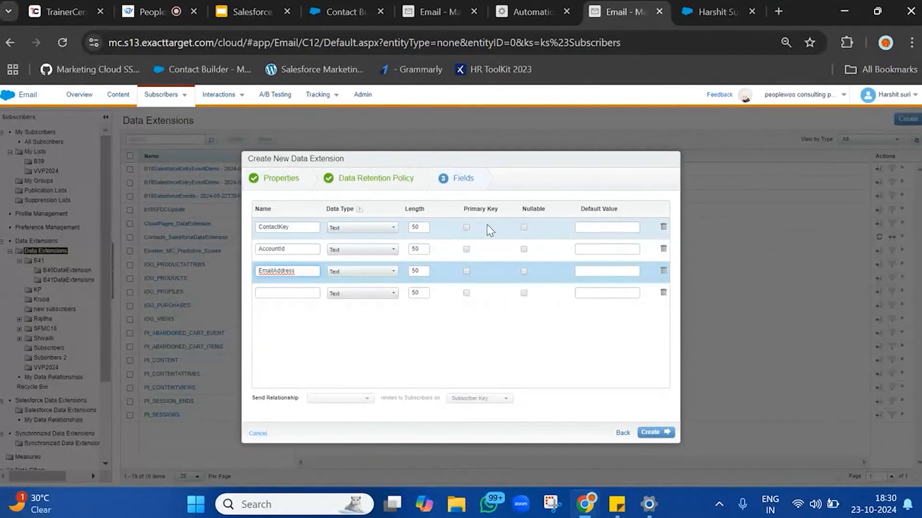
Mark ContactKey, AccountId and EmailAddress as nullable and create the data extension.
{"action": "left_click", "coordinate": [525, 229]}
{"action": "left_click", "coordinate": [525, 250]}
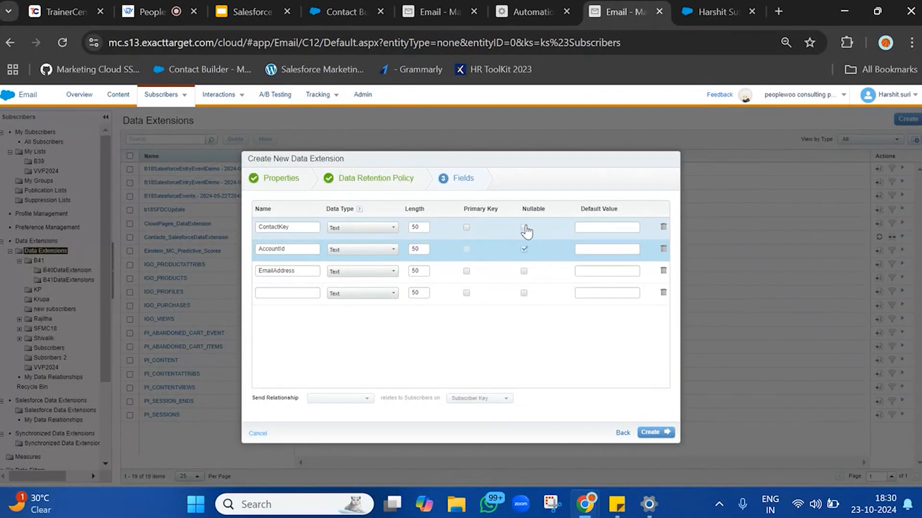
{"action": "left_click", "coordinate": [524, 228]}
{"action": "left_click", "coordinate": [524, 271]}
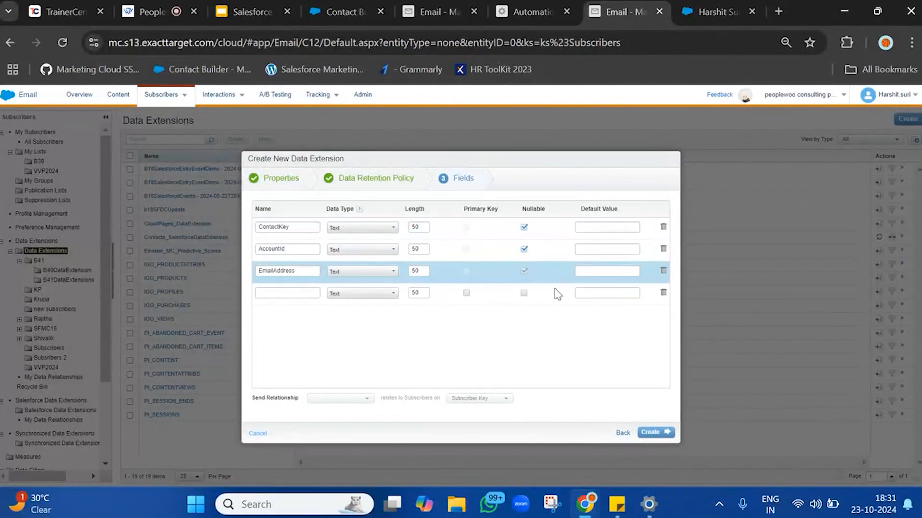
{"action": "left_click", "coordinate": [654, 433]}
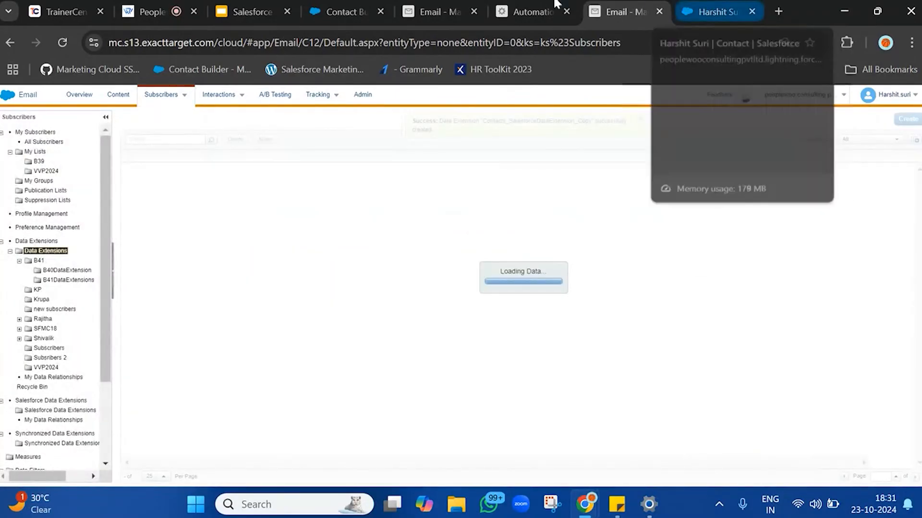
Create a new SQL query activity for the automation step named DataExtensionCopy and continue to the query editor.
{"action": "left_click", "coordinate": [546, 5]}
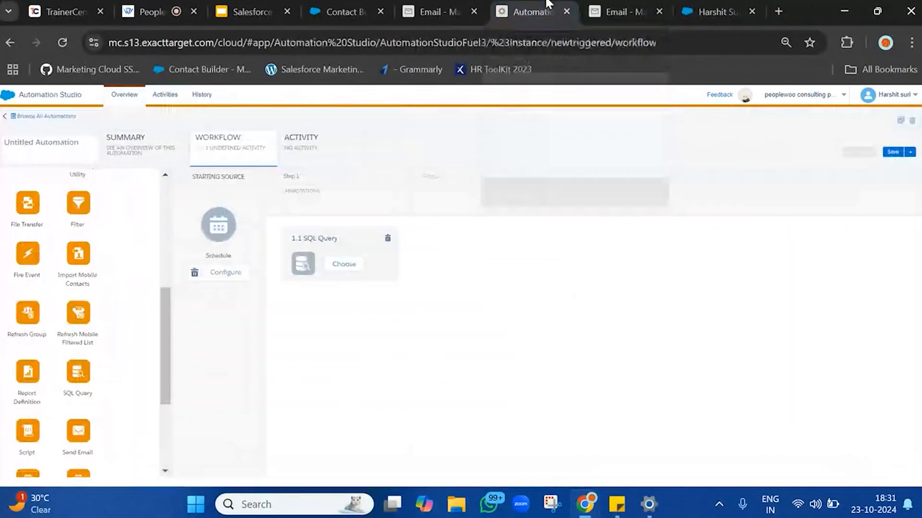
{"action": "left_click", "coordinate": [351, 267]}
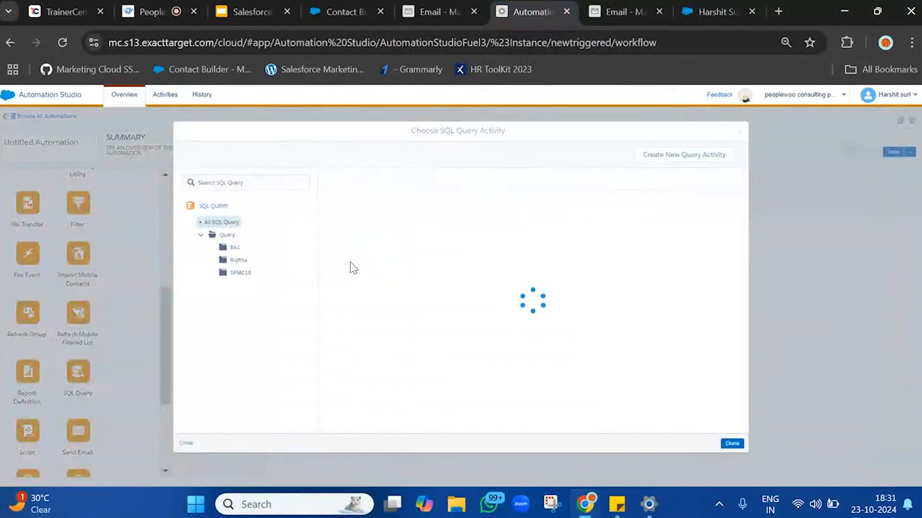
{"action": "left_click", "coordinate": [689, 157]}
{"action": "left_click", "coordinate": [324, 190]}
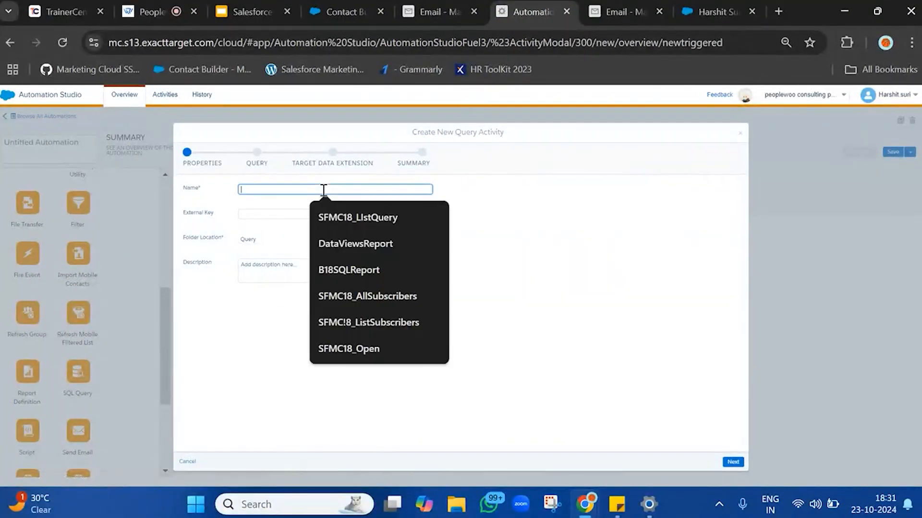
{"action": "type", "text": "AccountId"}
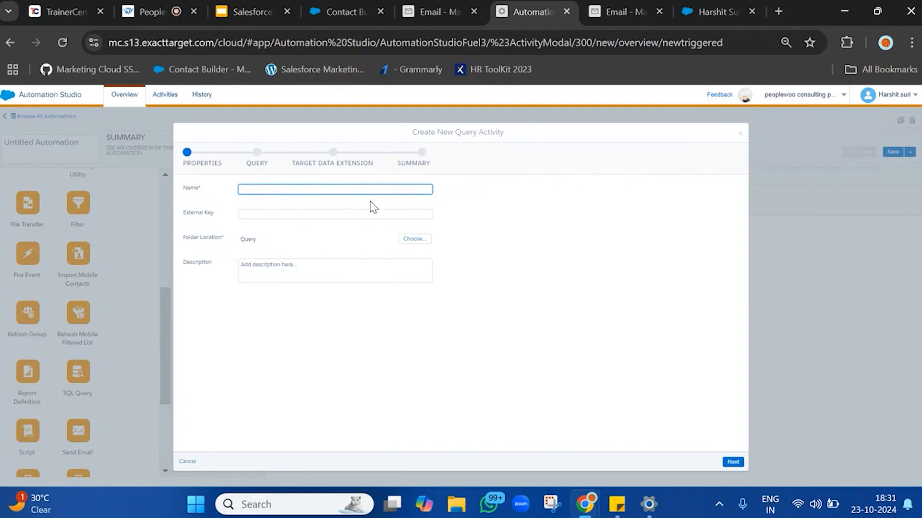
{"action": "type", "text": "DataExtensionCopy"}
{"action": "left_click", "coordinate": [733, 462]}
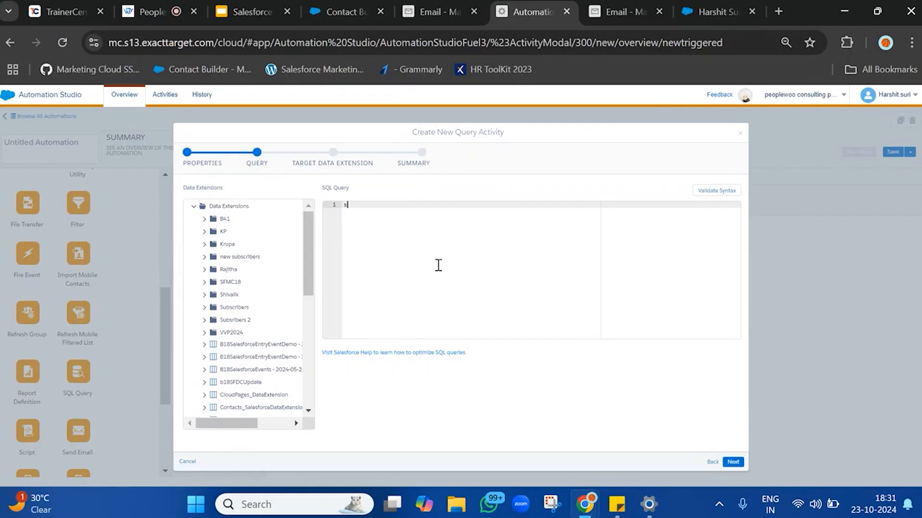
Write the query start select _ContactKey as Contact, copying the field name from Contact_Salesforce.
{"action": "type", "text": "select"}
{"action": "left_click", "coordinate": [432, 12]}
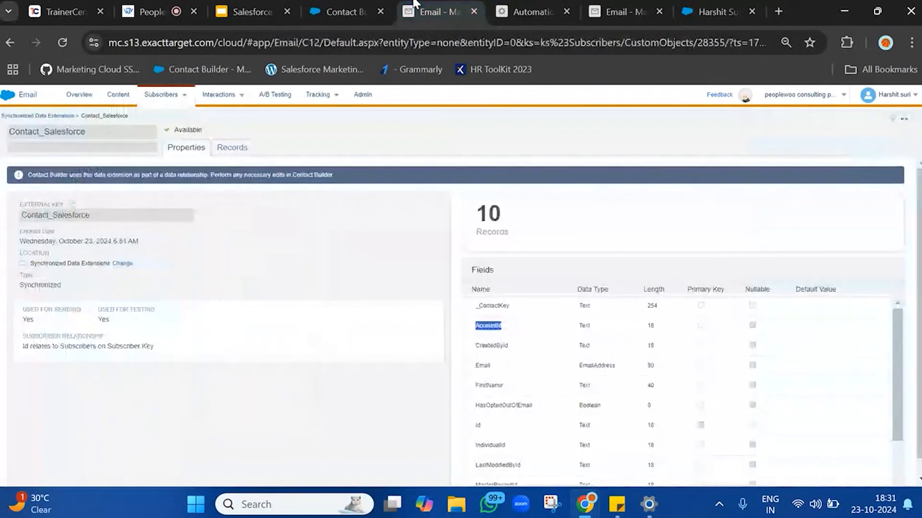
{"action": "double_click", "coordinate": [501, 306]}
{"action": "key", "text": "ctrl+c"}
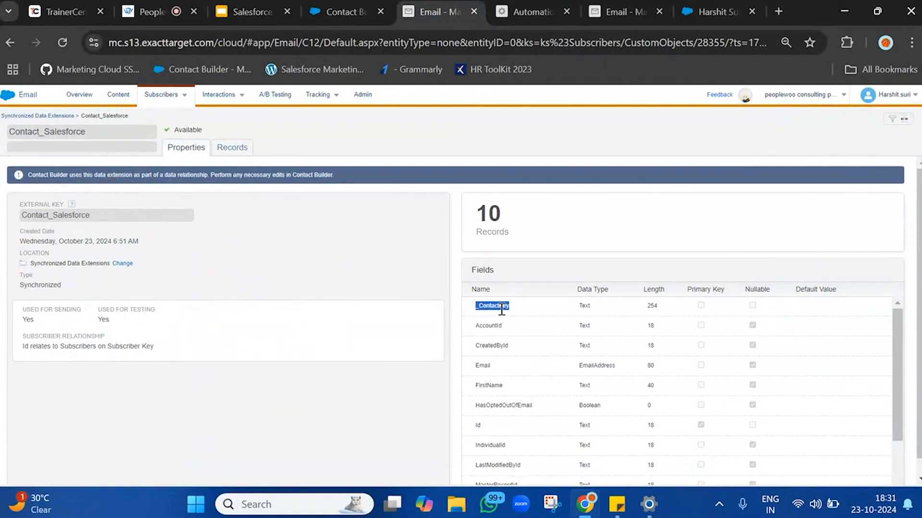
{"action": "left_click", "coordinate": [531, 12]}
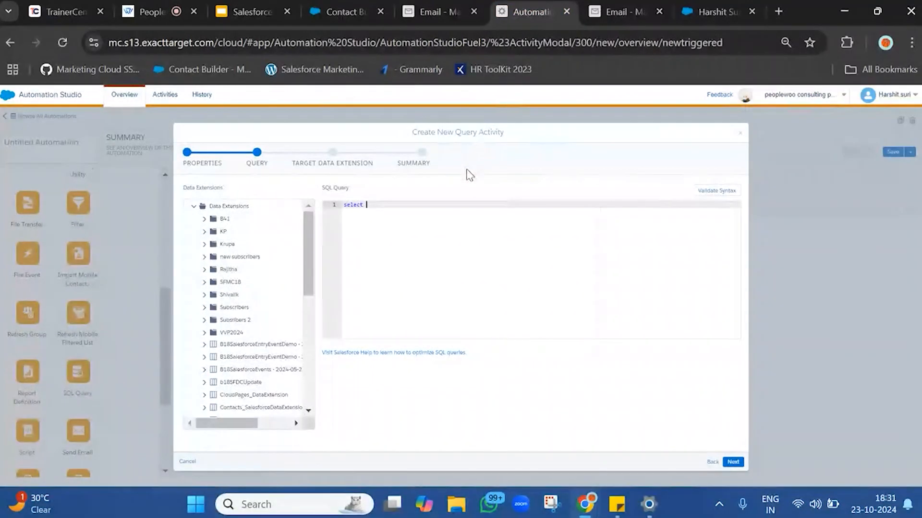
{"action": "key", "text": "ctrl+v"}
{"action": "key", "text": "Return"}
{"action": "key", "text": "BackSpace"}
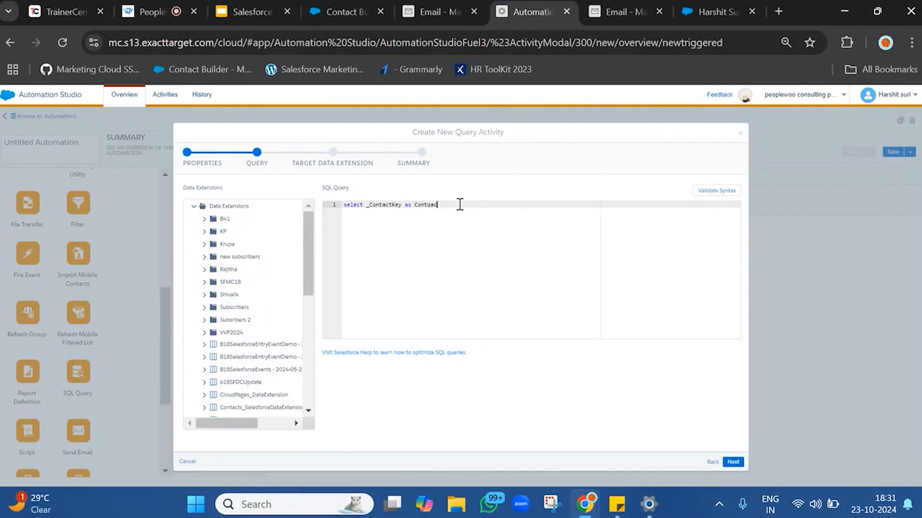
{"action": "key", "text": "BackSpace"}
{"action": "key", "text": "BackSpace"}
{"action": "key", "text": "BackSpace"}
{"action": "key", "text": "BackSpace"}
Browse the data extensions folder tree beside the SQL query editor.
{"action": "left_click", "coordinate": [207, 207]}
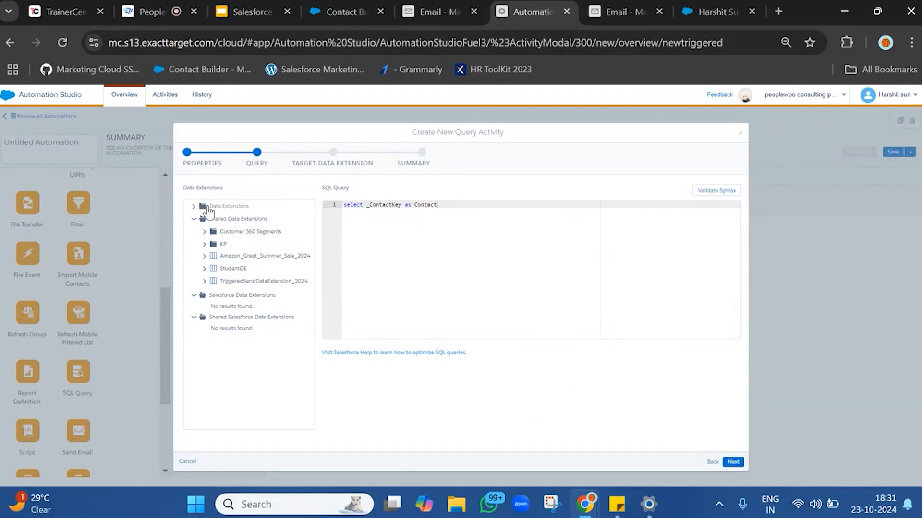
{"action": "left_click", "coordinate": [208, 210]}
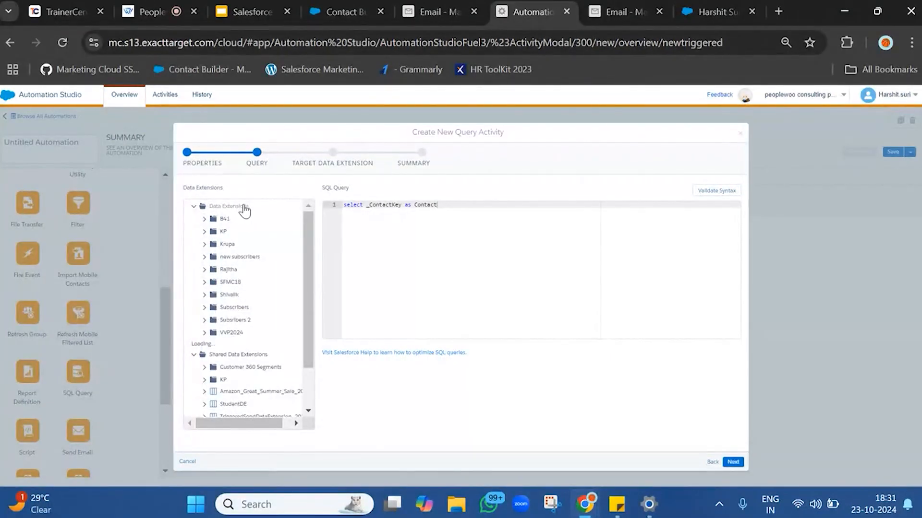
{"action": "scroll", "coordinate": [241, 365], "scroll_direction": "down", "scroll_amount": 2}
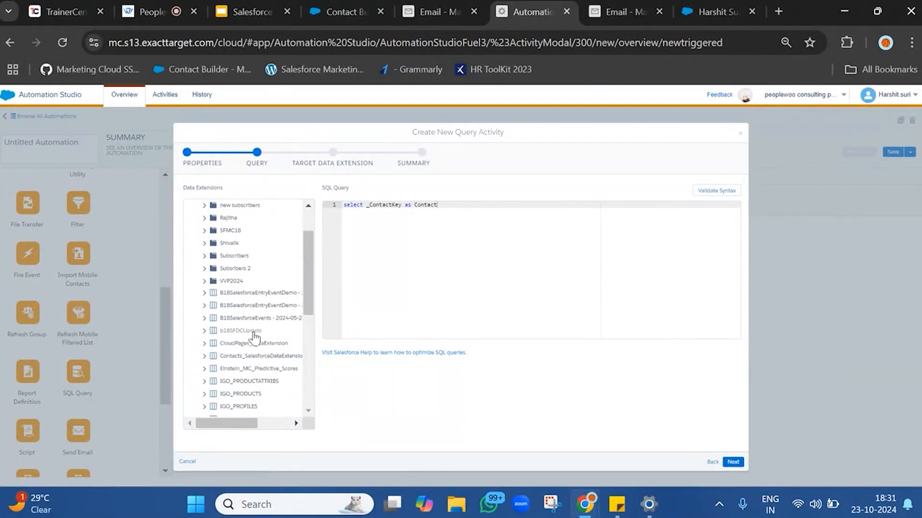
{"action": "scroll", "coordinate": [254, 331], "scroll_direction": "down", "scroll_amount": 6}
{"action": "scroll", "coordinate": [257, 323], "scroll_direction": "up", "scroll_amount": 10}
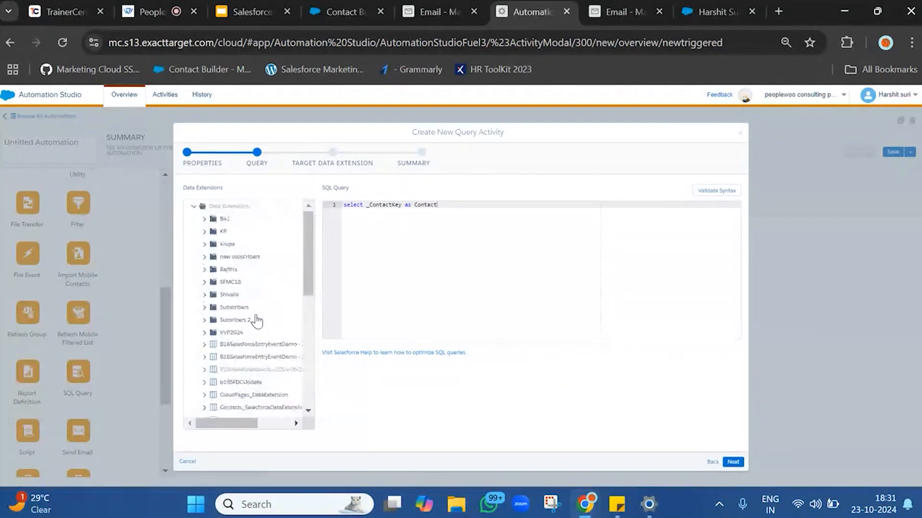
{"action": "left_click", "coordinate": [236, 207]}
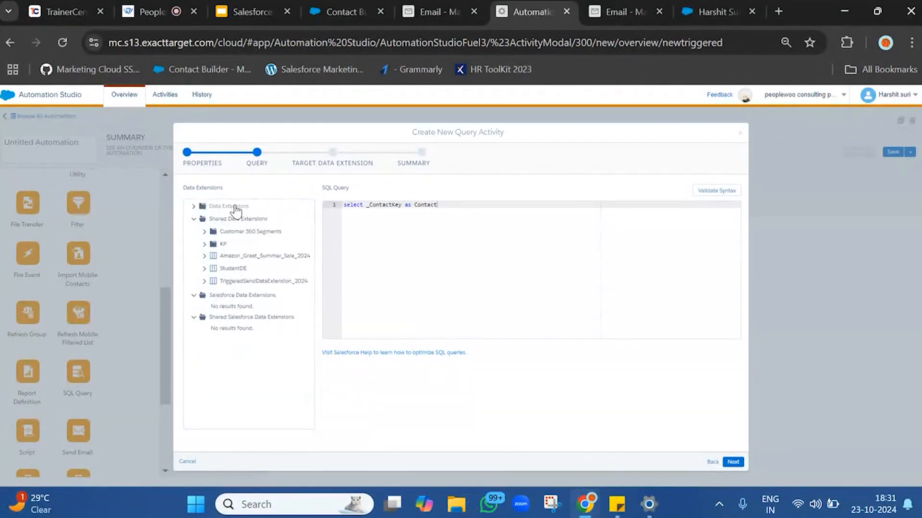
Add AccountId and EmailAddress to the select list, aliasing _ContactKey as ContactKey.
{"action": "left_click", "coordinate": [236, 208]}
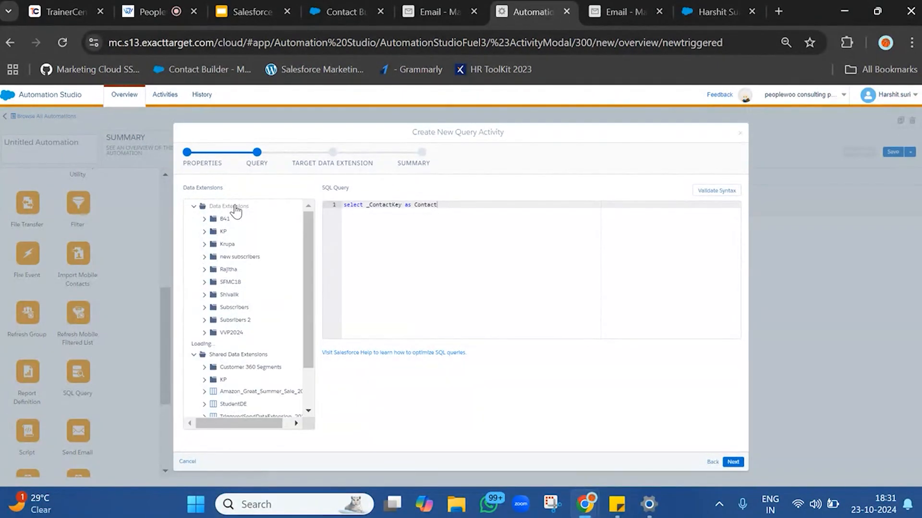
{"action": "scroll", "coordinate": [227, 342], "scroll_direction": "down", "scroll_amount": 3}
{"action": "scroll", "coordinate": [228, 342], "scroll_direction": "down", "scroll_amount": 5}
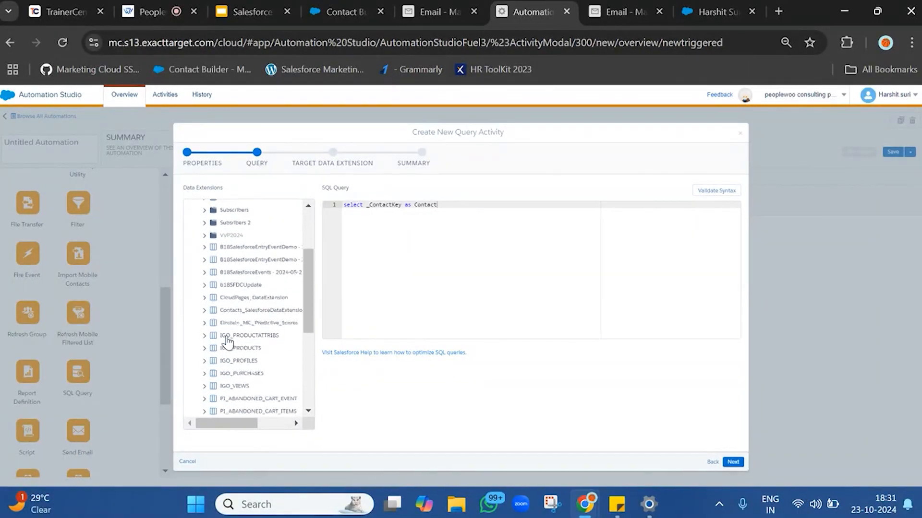
{"action": "scroll", "coordinate": [227, 342], "scroll_direction": "up", "scroll_amount": 3}
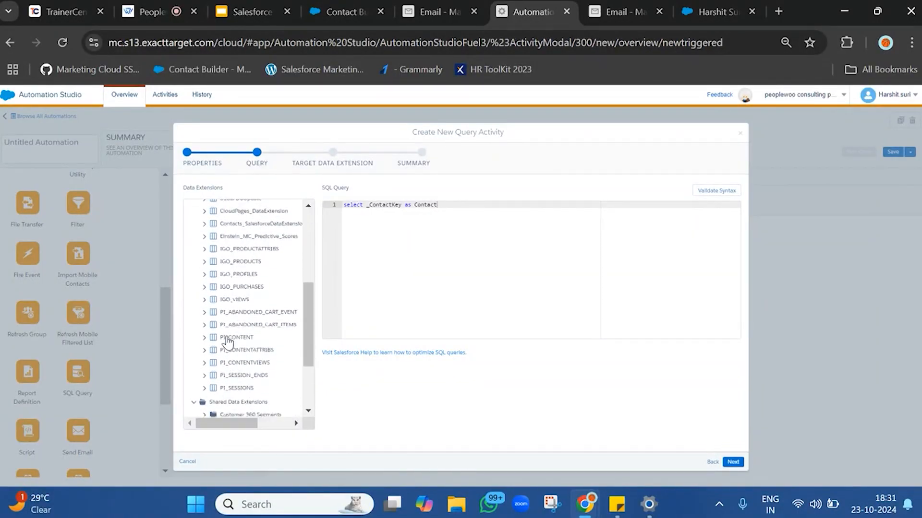
{"action": "scroll", "coordinate": [228, 342], "scroll_direction": "right", "scroll_amount": 2}
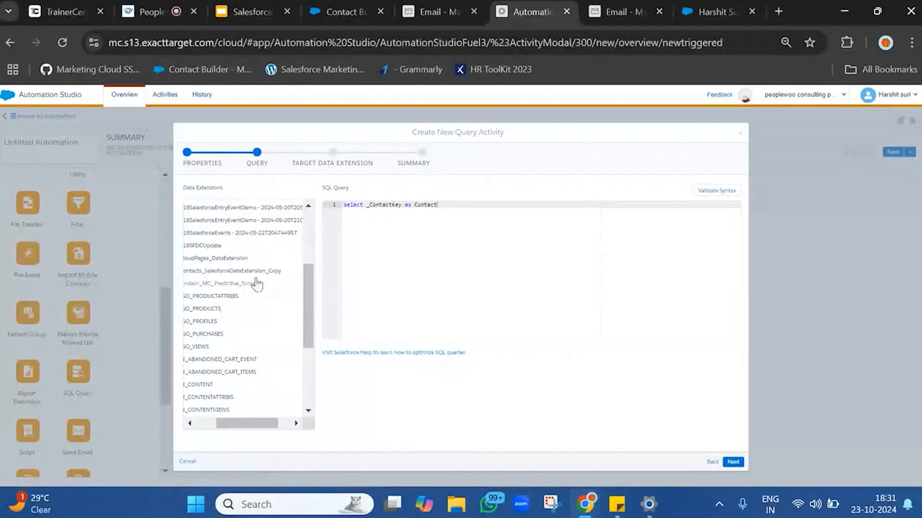
{"action": "left_click_drag", "start_coordinate": [254, 275], "coordinate": [445, 257]}
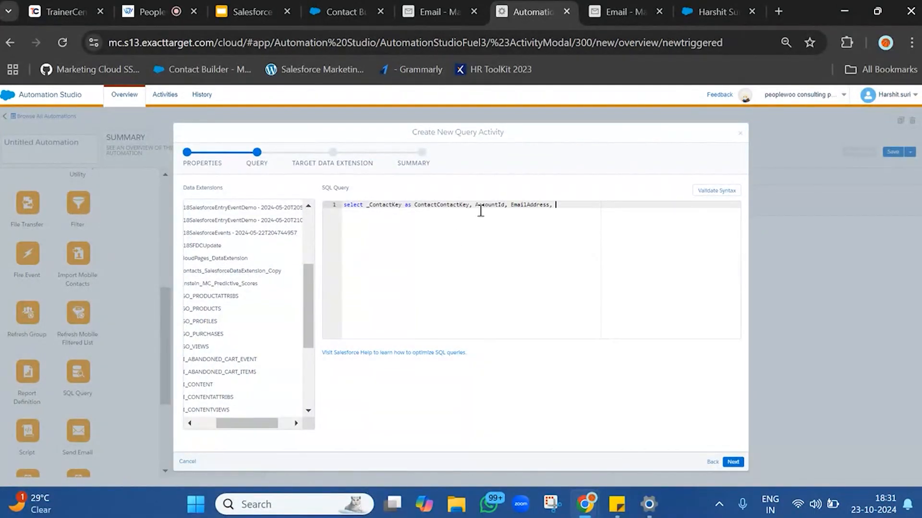
{"action": "key", "text": "BackSpace"}
{"action": "key", "text": "BackSpace"}
{"action": "key", "text": "BackSpace"}
{"action": "key", "text": "BackSpace"}
{"action": "key", "text": "BackSpace"}
{"action": "key", "text": "BackSpace"}
{"action": "key", "text": "BackSpace"}
Change the email column to Email as EmailAddress, copying the Email field name from Contact_Salesforce, and add from.
{"action": "left_click", "coordinate": [434, 12]}
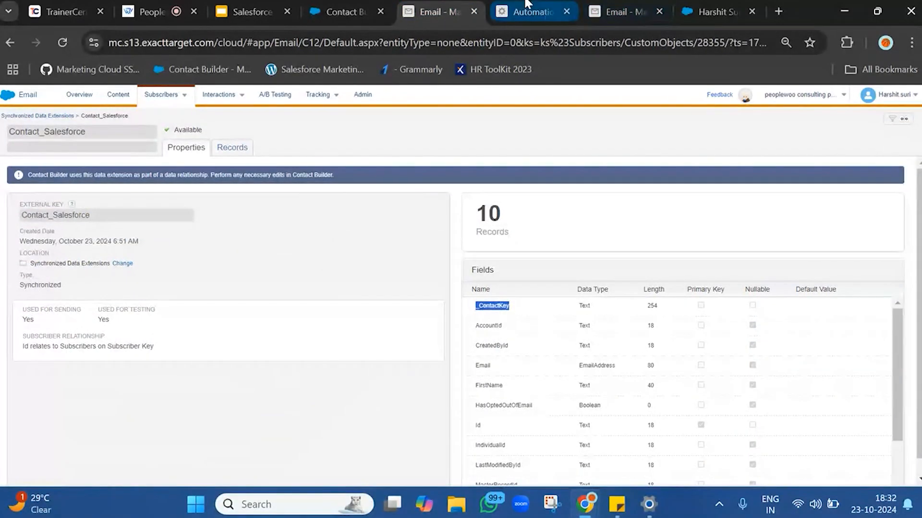
{"action": "left_click", "coordinate": [619, 11]}
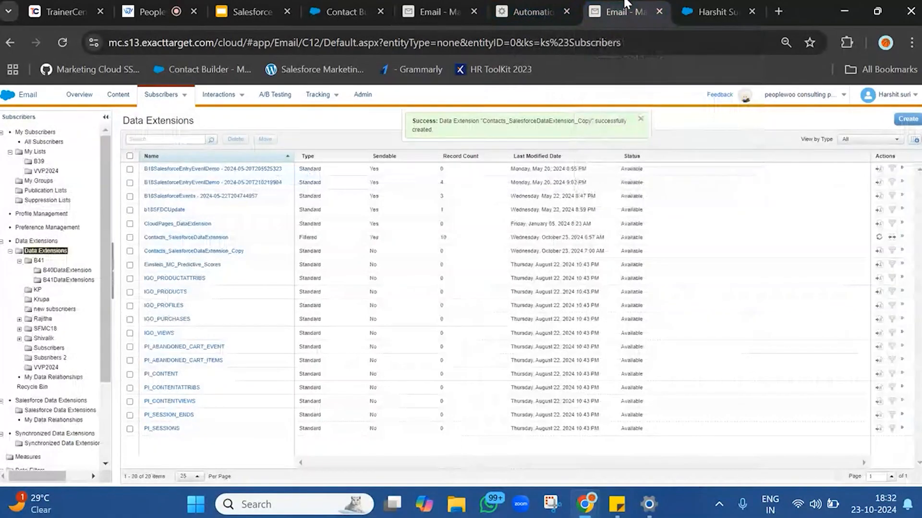
{"action": "left_click", "coordinate": [552, 5]}
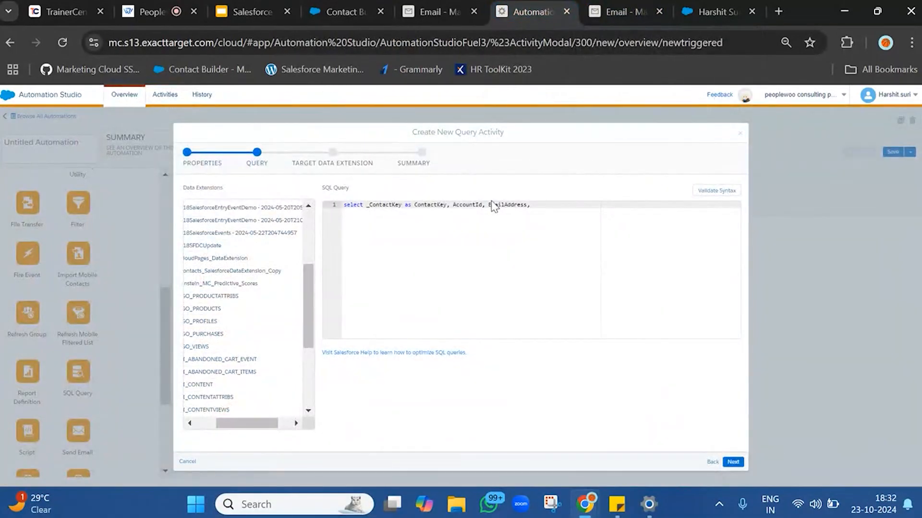
{"action": "left_click", "coordinate": [455, 6]}
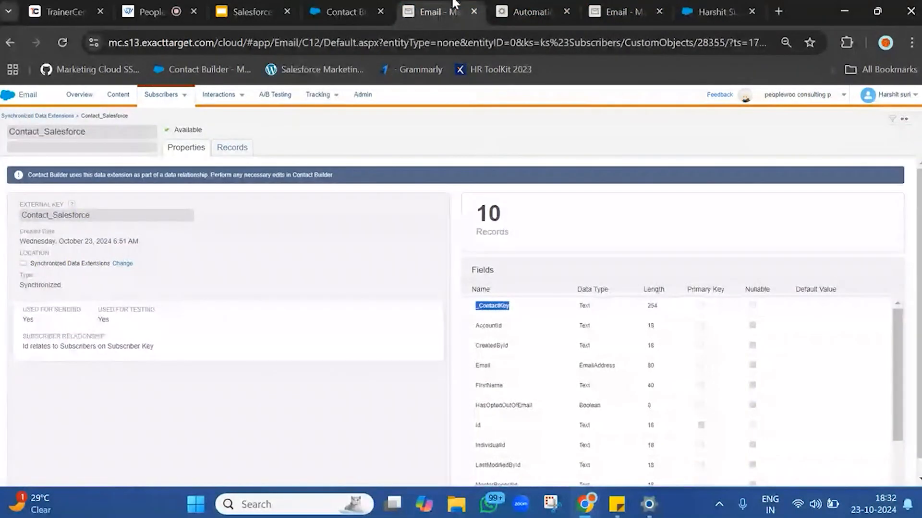
{"action": "double_click", "coordinate": [482, 365]}
{"action": "key", "text": "ctrl+c"}
{"action": "left_click", "coordinate": [553, 6]}
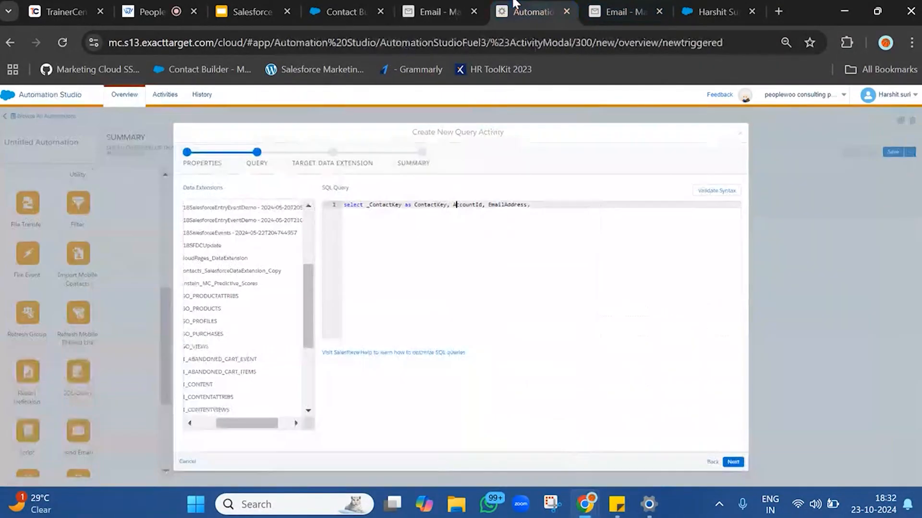
{"action": "key", "text": "ctrl+v"}
{"action": "type", "text": "as"}
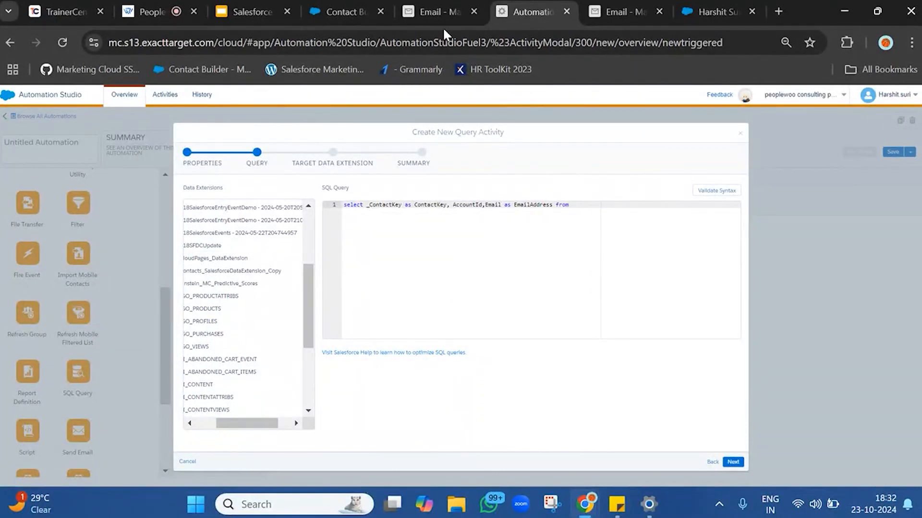
Finish the query with from Contact_Salesforce, copying the external key from the data extension, and validate the syntax.
{"action": "left_click", "coordinate": [442, 6]}
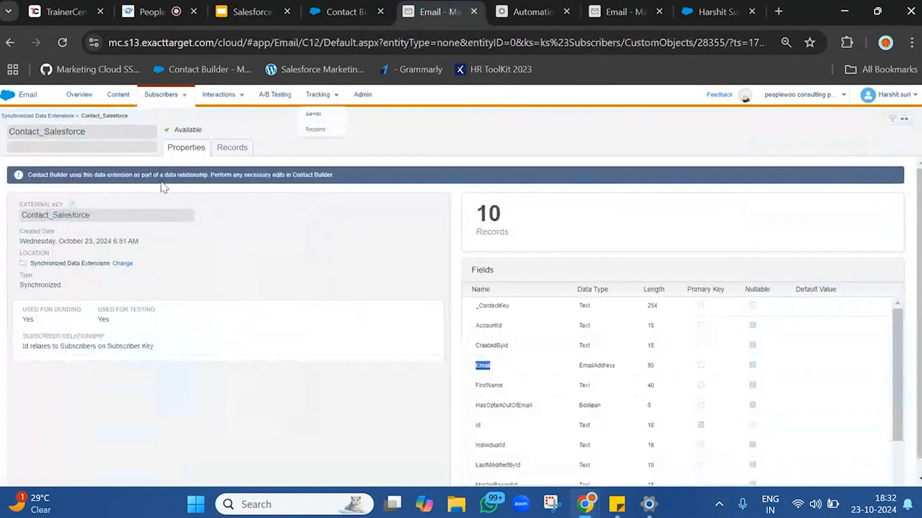
{"action": "double_click", "coordinate": [79, 215]}
{"action": "key", "text": "ctrl+c"}
{"action": "left_click", "coordinate": [531, 11]}
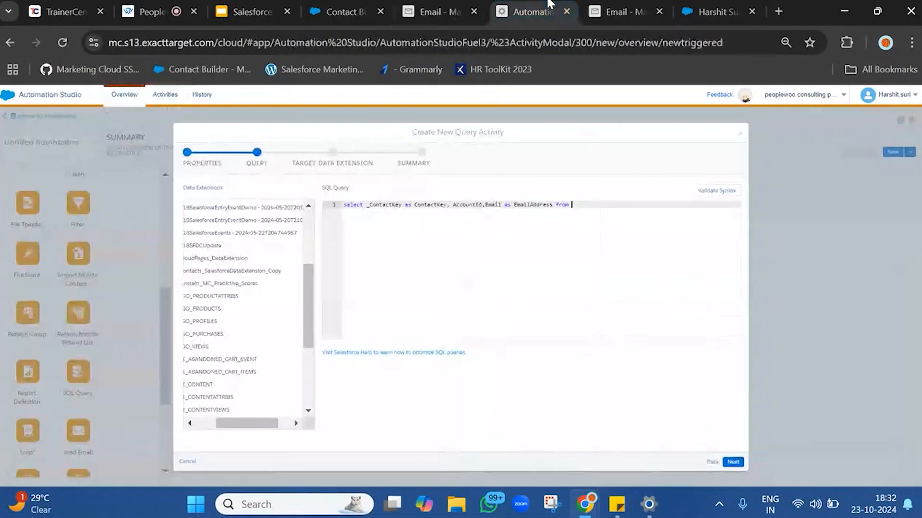
{"action": "left_click", "coordinate": [638, 202]}
{"action": "key", "text": "ctrl+v"}
{"action": "left_click", "coordinate": [716, 190]}
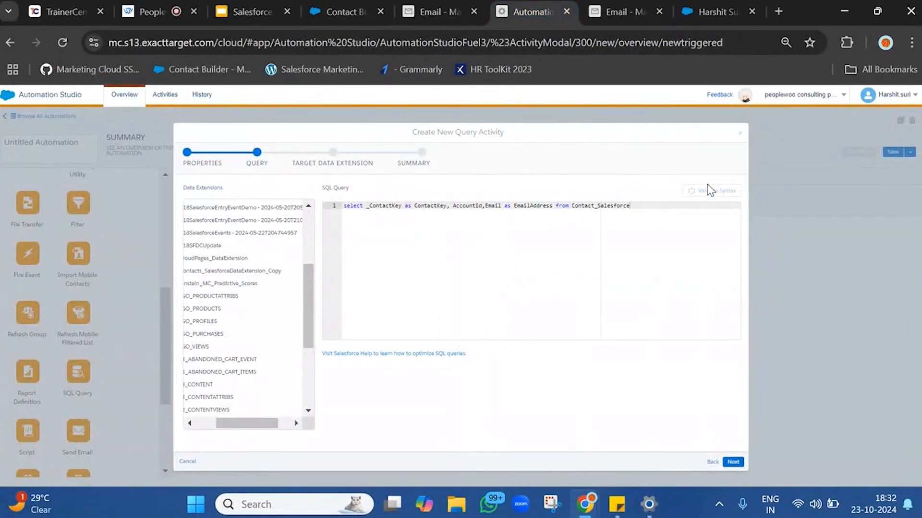
Target Contacts_SalesforceDataExtension_Copy with the Overwrite data action and finish creating the query activity.
{"action": "triple_click", "coordinate": [516, 239]}
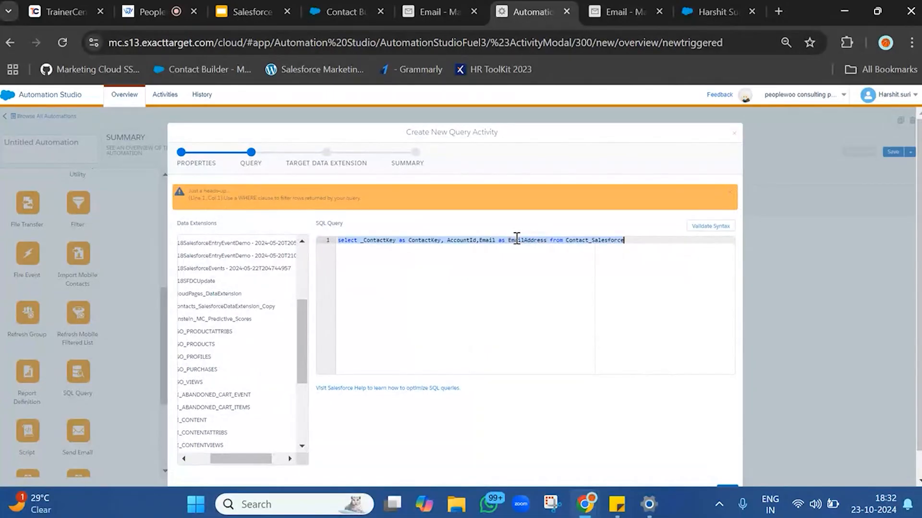
{"action": "scroll", "coordinate": [588, 385], "scroll_direction": "down", "scroll_amount": 1}
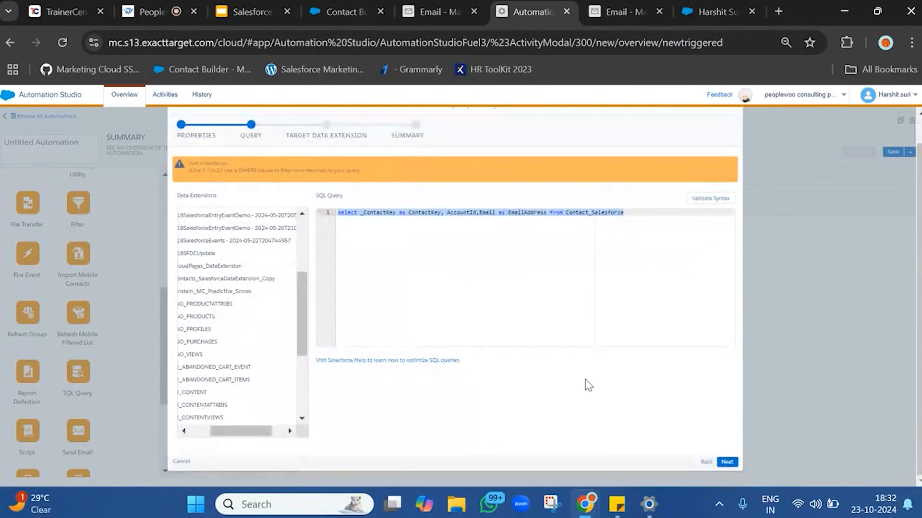
{"action": "left_click", "coordinate": [728, 464]}
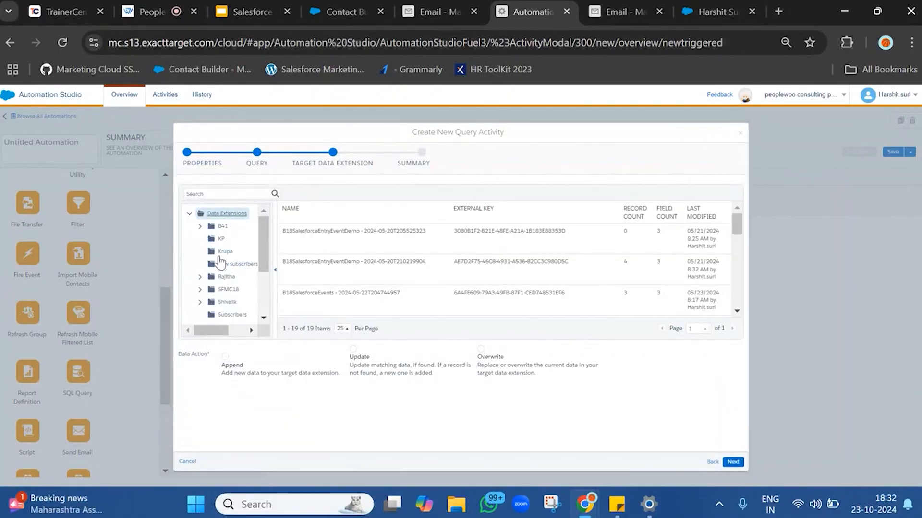
{"action": "scroll", "coordinate": [386, 251], "scroll_direction": "down", "scroll_amount": 5}
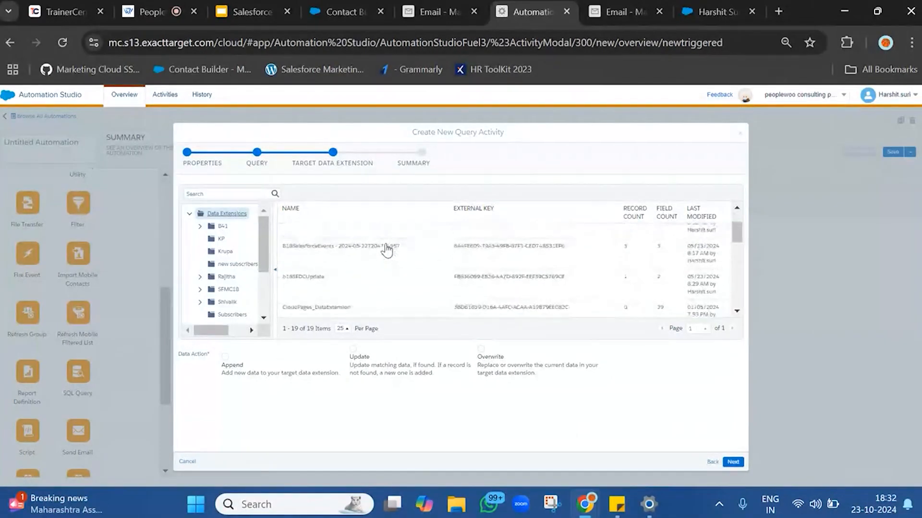
{"action": "left_click", "coordinate": [385, 293]}
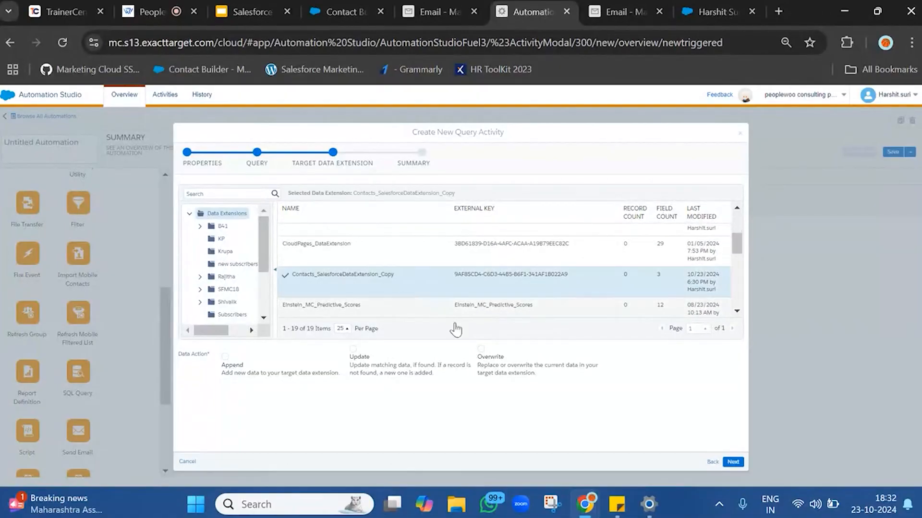
{"action": "left_click", "coordinate": [549, 378]}
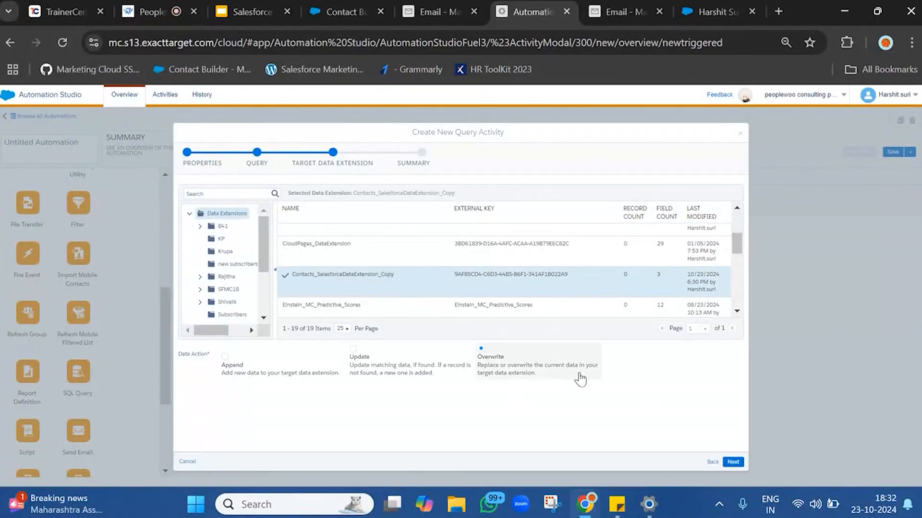
{"action": "left_click", "coordinate": [733, 462]}
{"action": "left_click", "coordinate": [733, 462]}
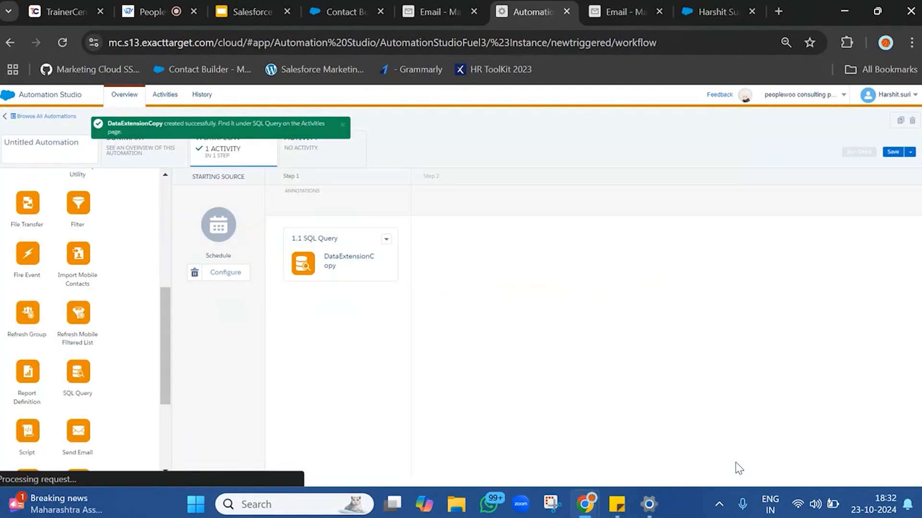
Rename the automation Contact_Salesforce and save it.
{"action": "left_click", "coordinate": [55, 144]}
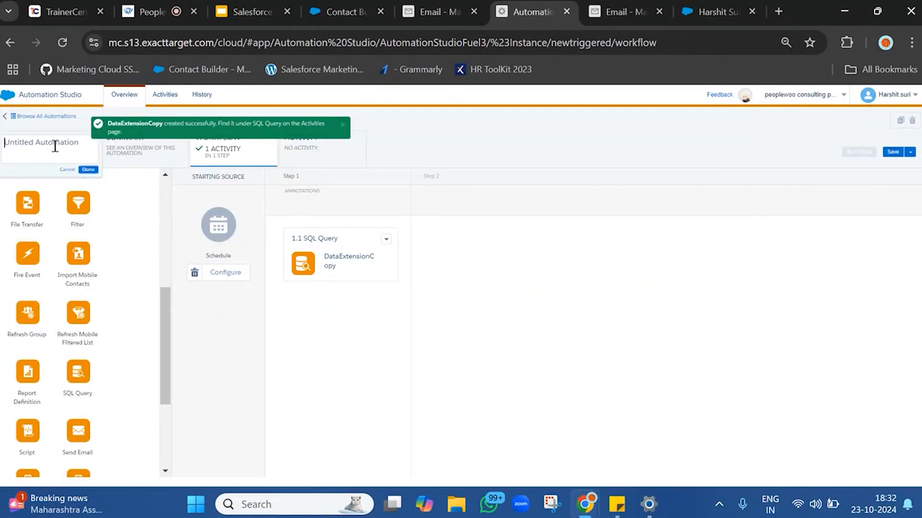
{"action": "type", "text": "Contact_Salesforce"}
{"action": "left_click", "coordinate": [87, 172]}
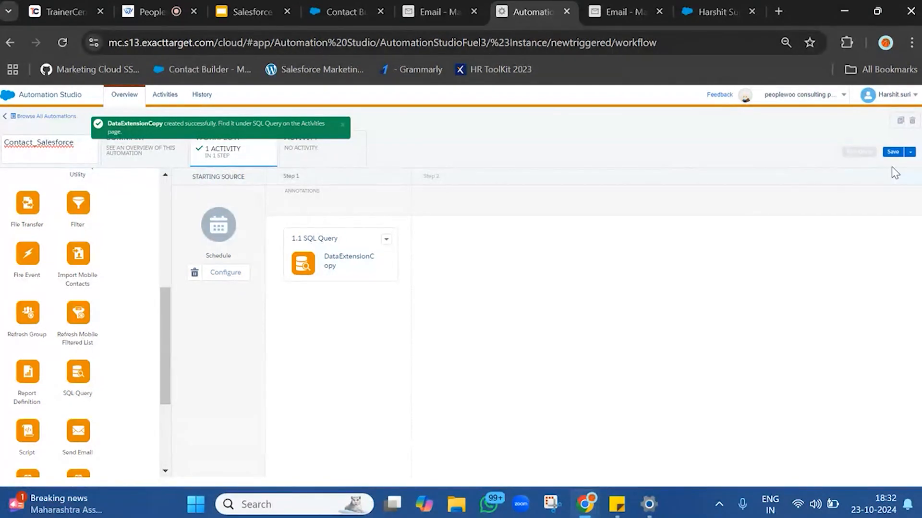
{"action": "left_click", "coordinate": [900, 152]}
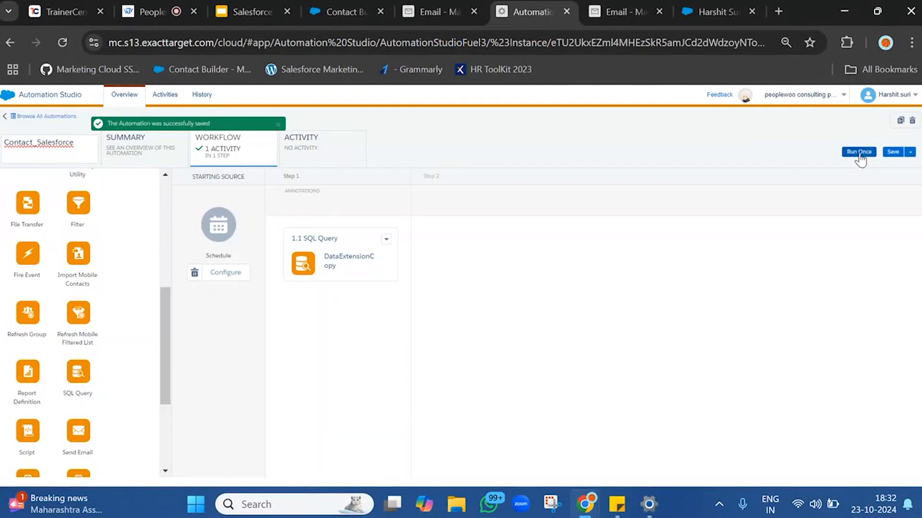
Run the automation once, confirming the SQL query activity to run now.
{"action": "left_click", "coordinate": [859, 153]}
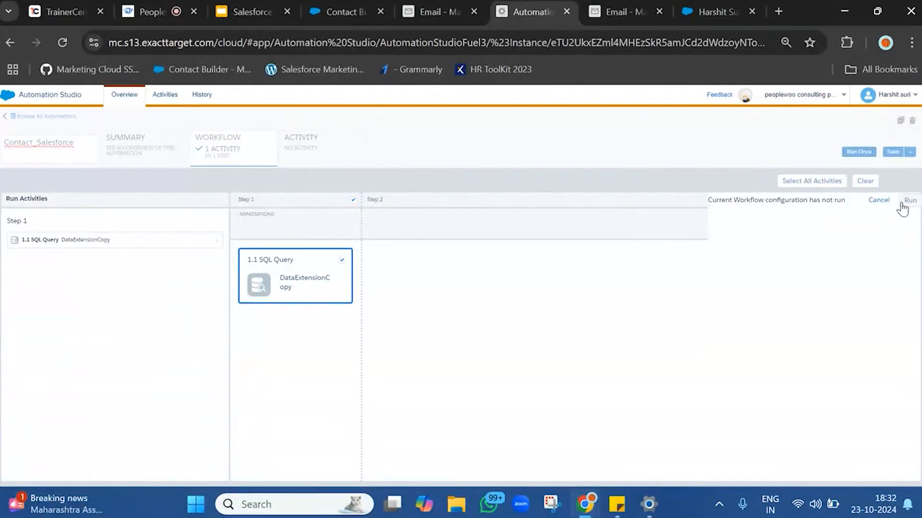
{"action": "left_click", "coordinate": [907, 202]}
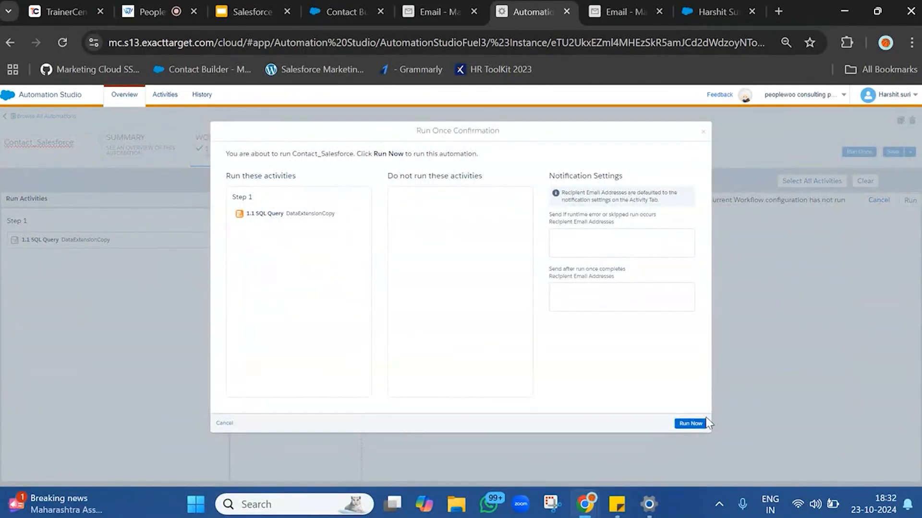
{"action": "left_click", "coordinate": [691, 423]}
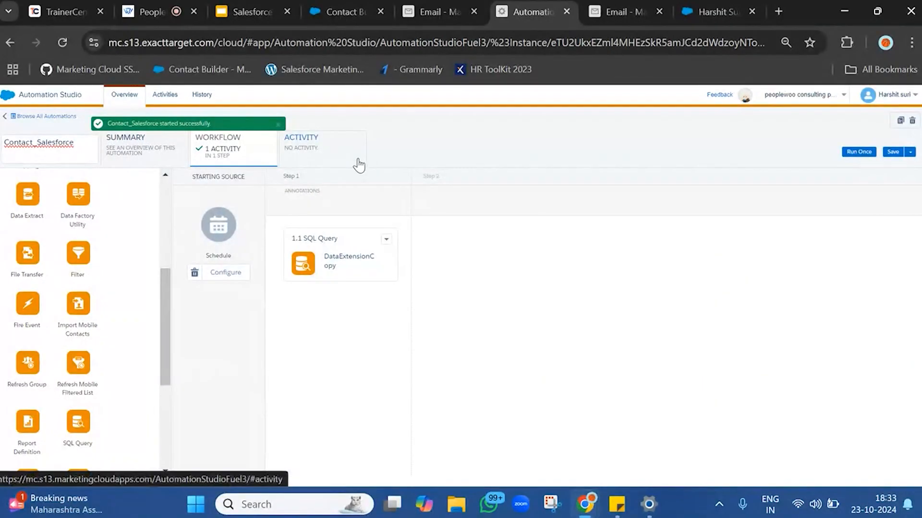
Open the automation's activity run log and refresh it.
{"action": "left_click", "coordinate": [358, 161]}
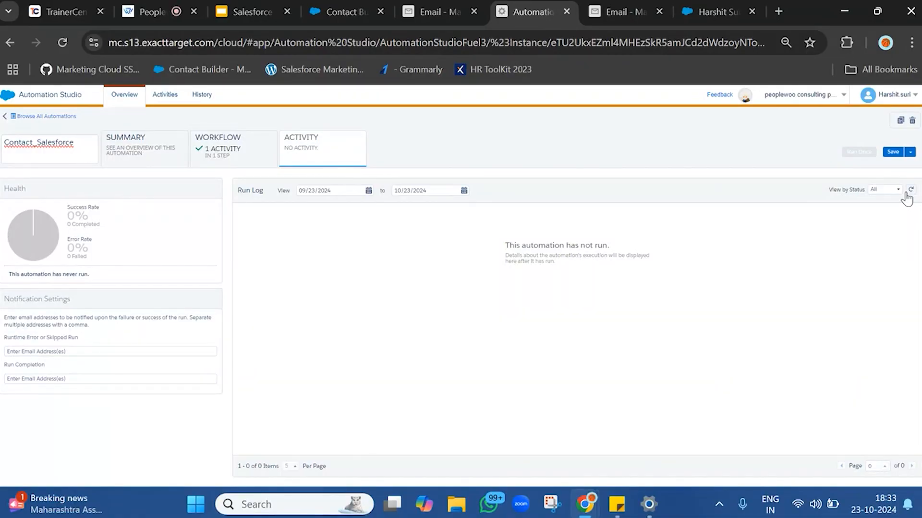
{"action": "left_click", "coordinate": [906, 192]}
{"action": "left_click", "coordinate": [910, 190]}
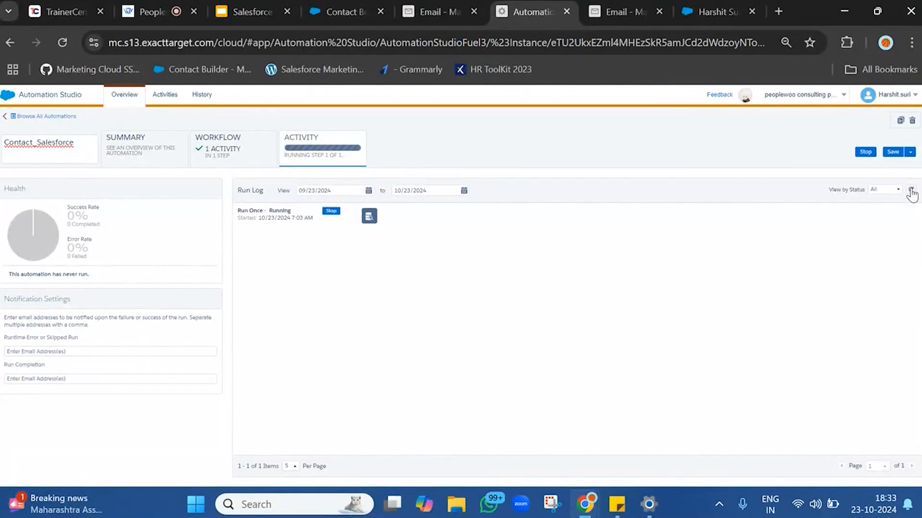
Refresh the automation's run log repeatedly to monitor the running SQL query activity.
{"action": "left_click", "coordinate": [911, 191]}
{"action": "left_click", "coordinate": [910, 192]}
{"action": "left_click", "coordinate": [910, 192]}
{"action": "left_click", "coordinate": [911, 191]}
{"action": "left_click", "coordinate": [910, 192]}
{"action": "left_click", "coordinate": [911, 192]}
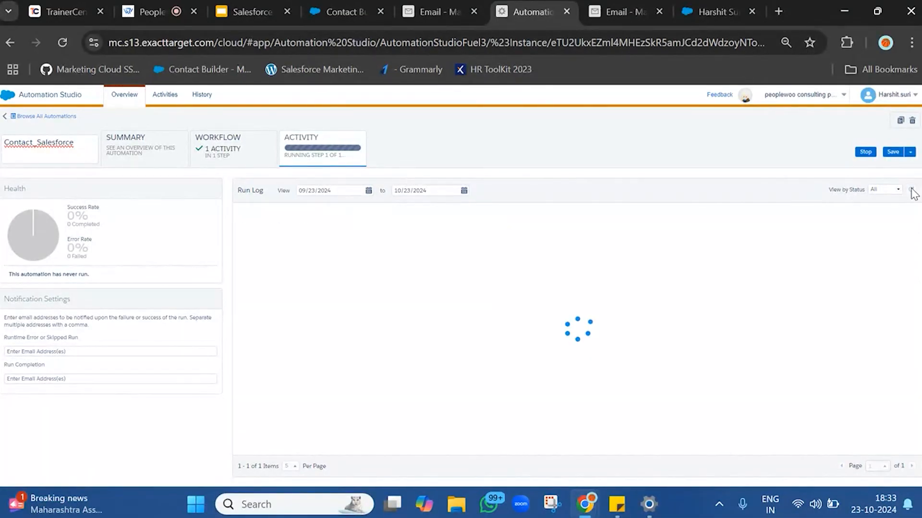
{"action": "left_click", "coordinate": [910, 192]}
{"action": "left_click", "coordinate": [911, 192]}
{"action": "left_click", "coordinate": [910, 191]}
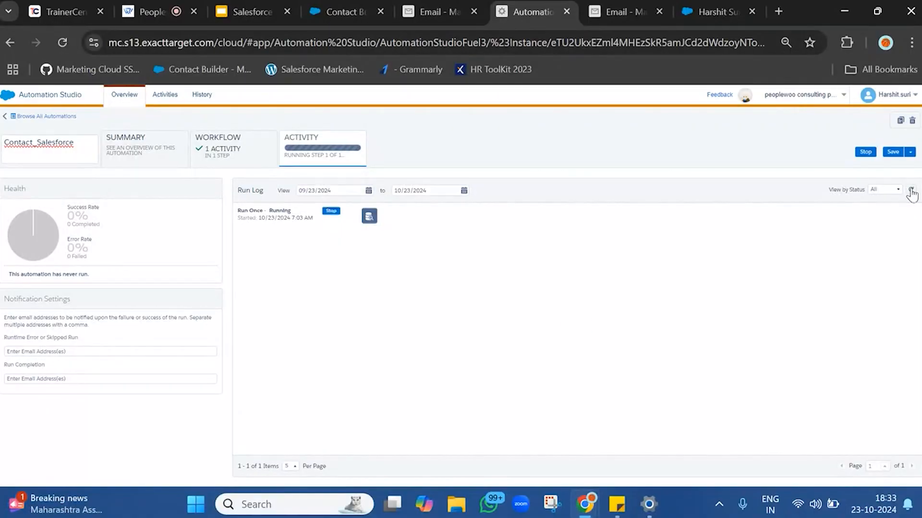
{"action": "left_click", "coordinate": [911, 191]}
{"action": "left_click", "coordinate": [911, 192]}
{"action": "left_click", "coordinate": [911, 191]}
{"action": "left_click", "coordinate": [910, 192]}
{"action": "left_click", "coordinate": [910, 191]}
{"action": "left_click", "coordinate": [910, 192]}
{"action": "left_click", "coordinate": [911, 192]}
{"action": "left_click", "coordinate": [911, 192]}
{"action": "left_click", "coordinate": [910, 192]}
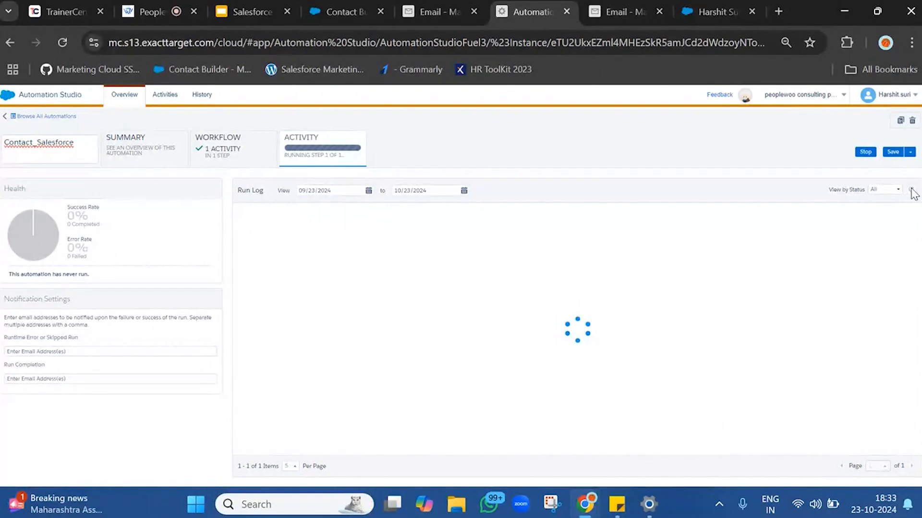
{"action": "left_click", "coordinate": [911, 192]}
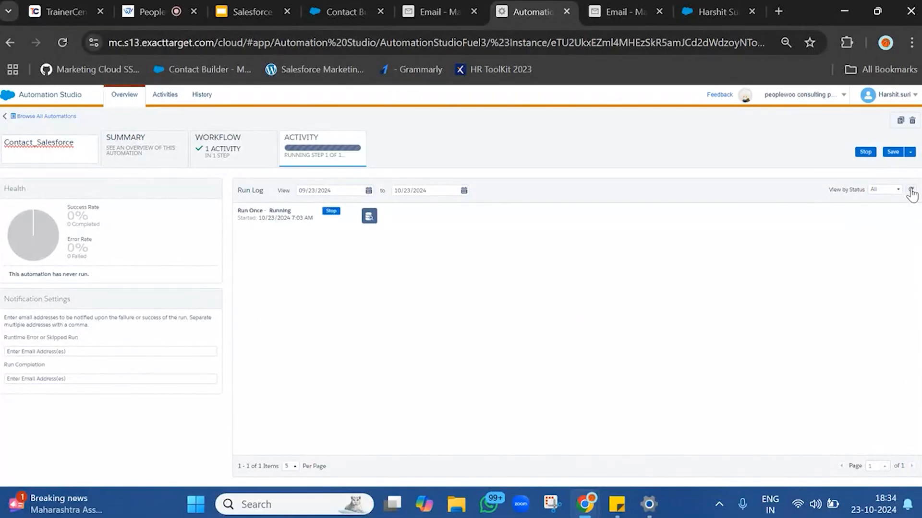
{"action": "left_click", "coordinate": [910, 191]}
{"action": "left_click", "coordinate": [911, 192]}
{"action": "left_click", "coordinate": [911, 192]}
{"action": "left_click", "coordinate": [911, 192]}
{"action": "left_click", "coordinate": [910, 191]}
{"action": "left_click", "coordinate": [911, 191]}
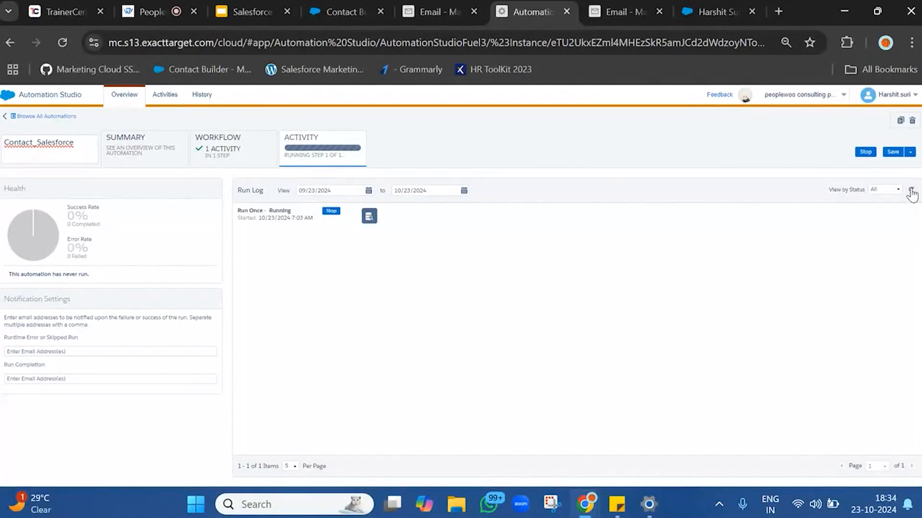
{"action": "left_click", "coordinate": [910, 191]}
{"action": "left_click", "coordinate": [911, 191]}
{"action": "left_click", "coordinate": [910, 191]}
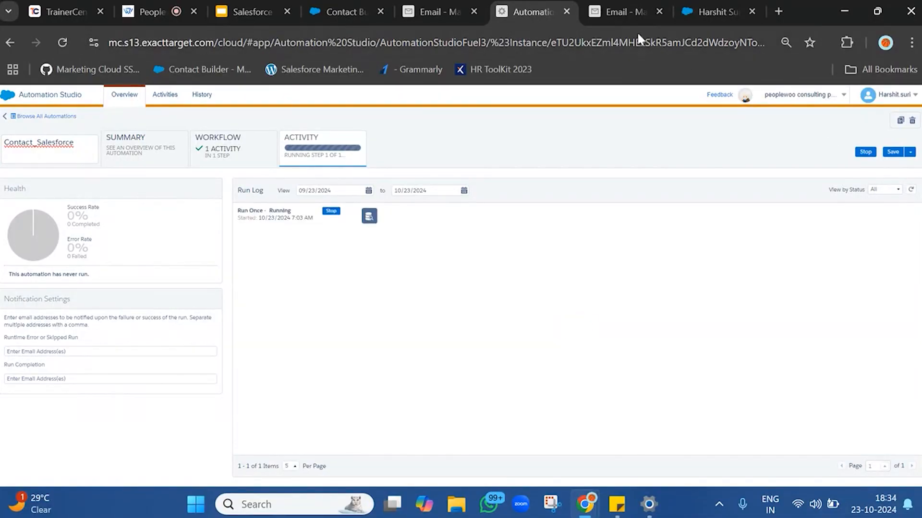
Open the Contacts_SalesforceDataExtension_Copy data extension, then return to the automation and refresh its run log.
{"action": "left_click", "coordinate": [473, 4]}
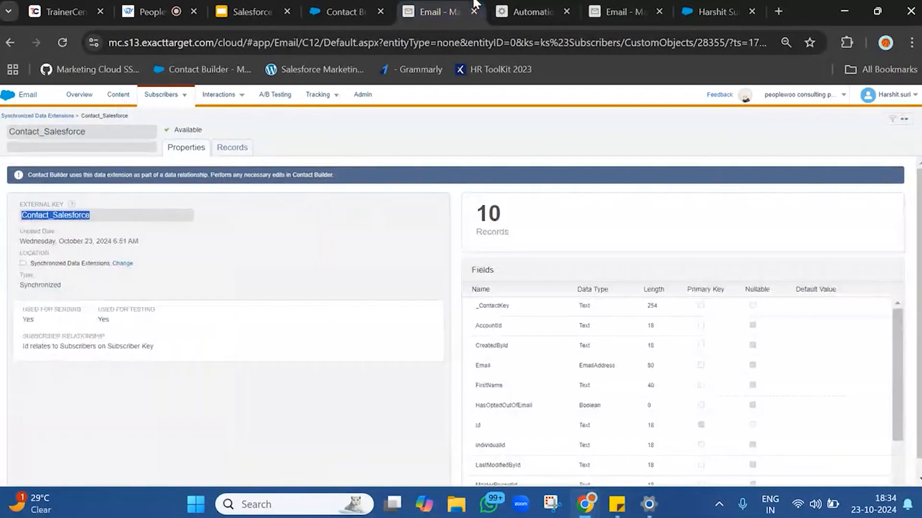
{"action": "left_click", "coordinate": [620, 10]}
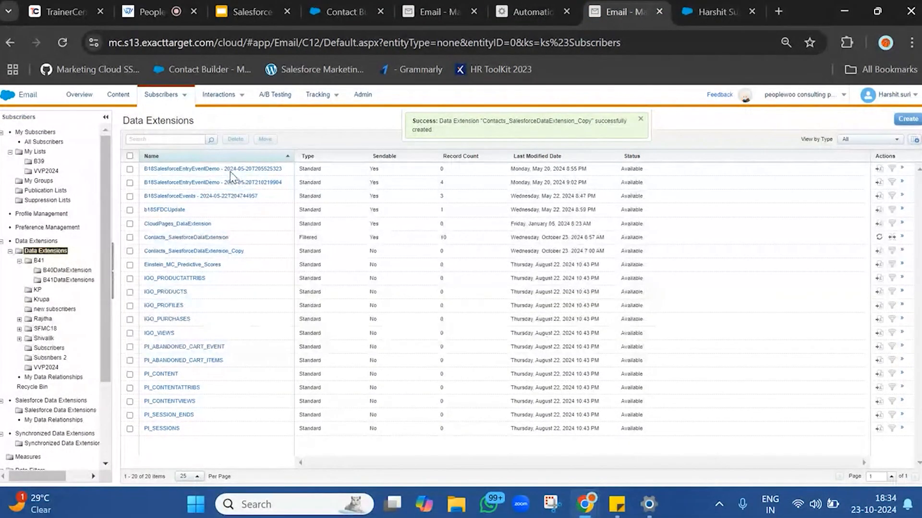
{"action": "left_click", "coordinate": [210, 251]}
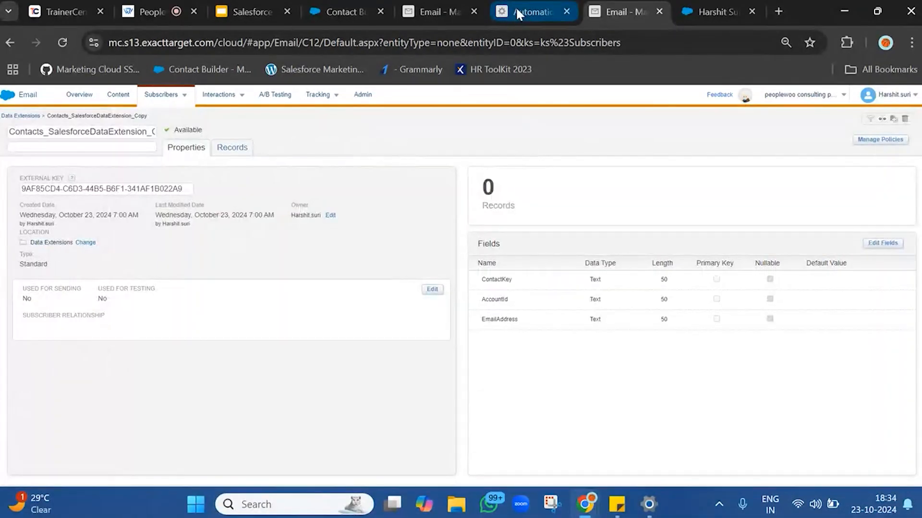
{"action": "left_click", "coordinate": [516, 10]}
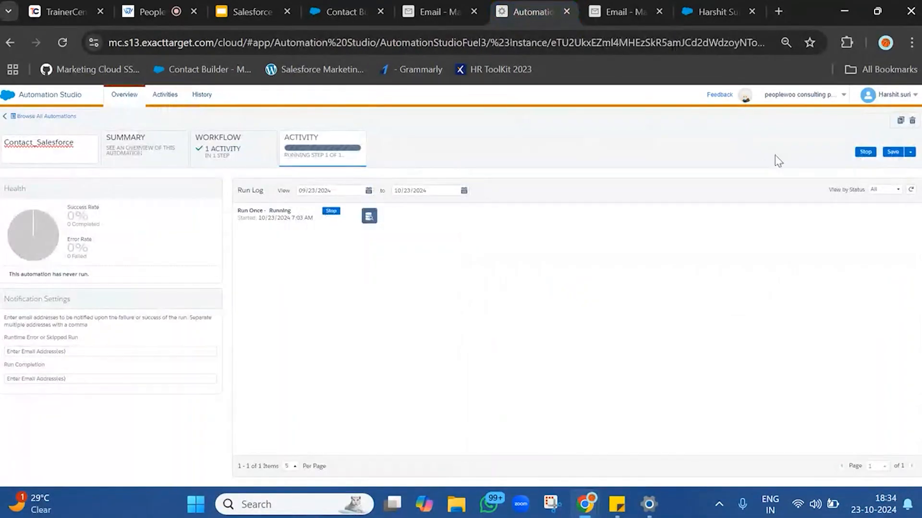
{"action": "left_click", "coordinate": [910, 190]}
{"action": "left_click", "coordinate": [910, 191]}
{"action": "left_click", "coordinate": [910, 193]}
{"action": "left_click", "coordinate": [911, 192]}
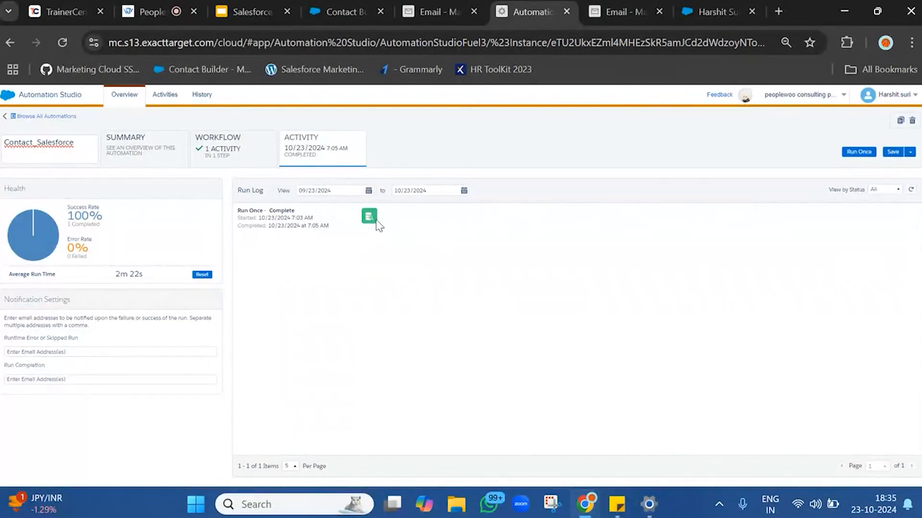
Reopen Contacts_SalesforceDataExtension_Copy from the data extensions list and view its records.
{"action": "left_click", "coordinate": [615, 12]}
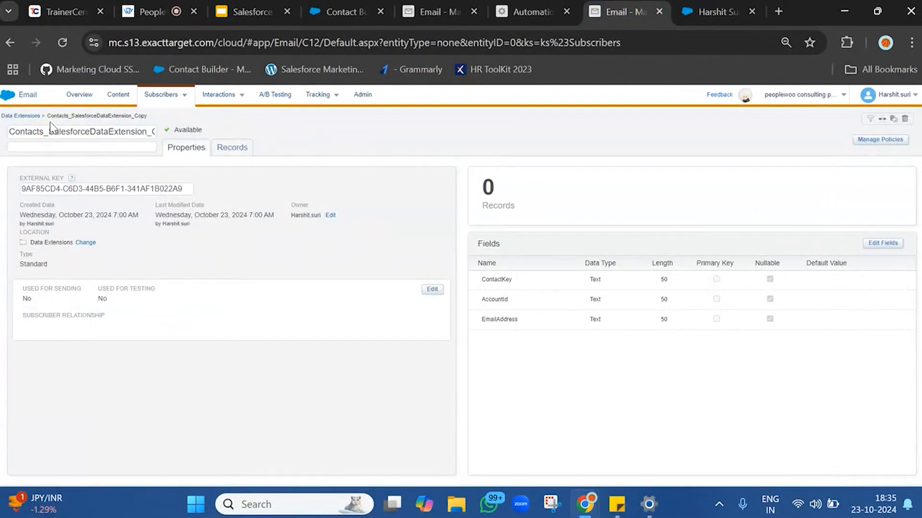
{"action": "left_click", "coordinate": [28, 116]}
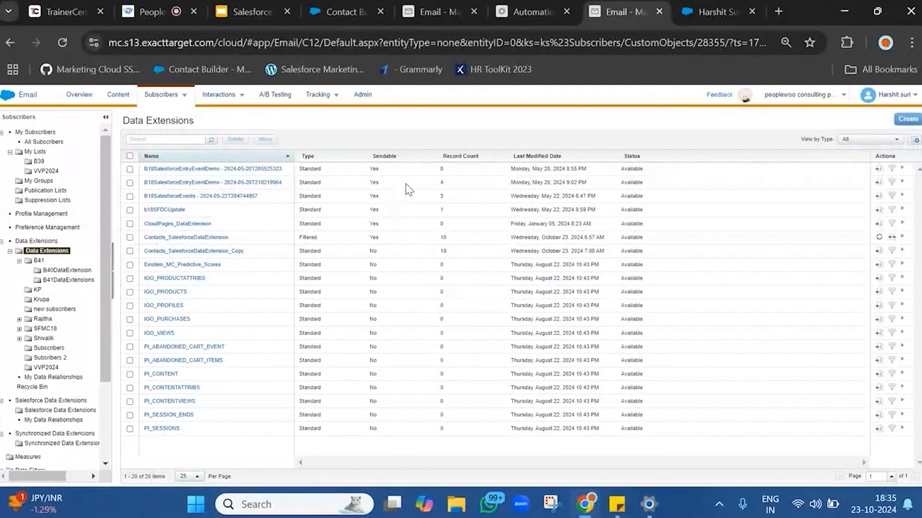
{"action": "left_click", "coordinate": [202, 251]}
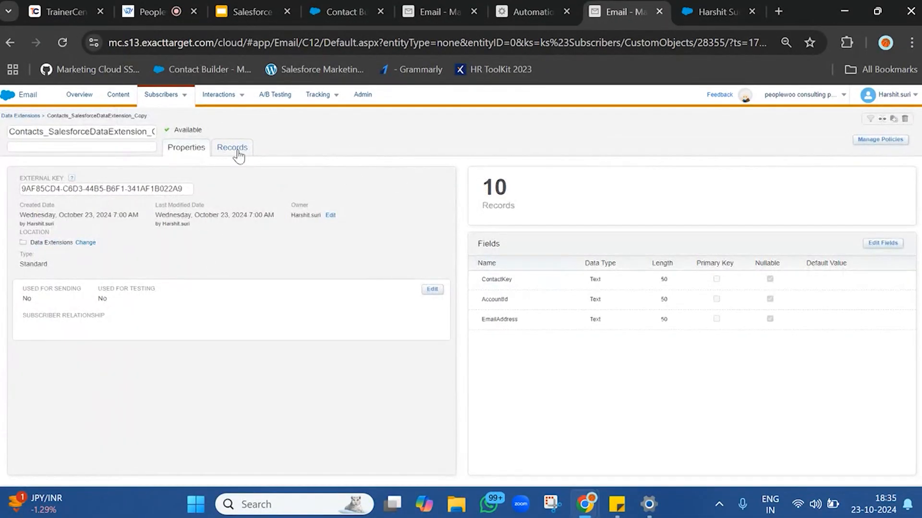
{"action": "left_click", "coordinate": [236, 151]}
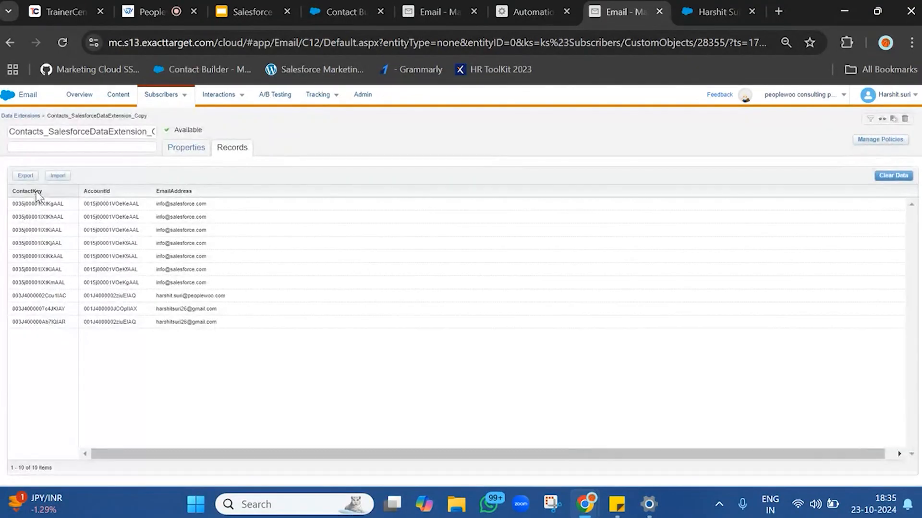
{"action": "left_click_drag", "start_coordinate": [33, 205], "coordinate": [408, 384]}
{"action": "left_click", "coordinate": [408, 385]}
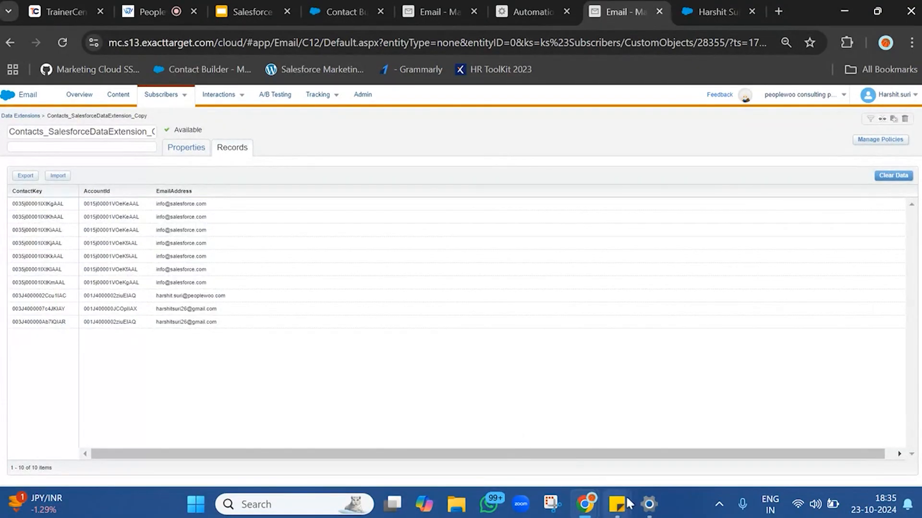
Open the sticky note and review its lines on sending communication to Salesforce data.
{"action": "mouse_move", "coordinate": [626, 504]}
{"action": "left_click", "coordinate": [696, 422]}
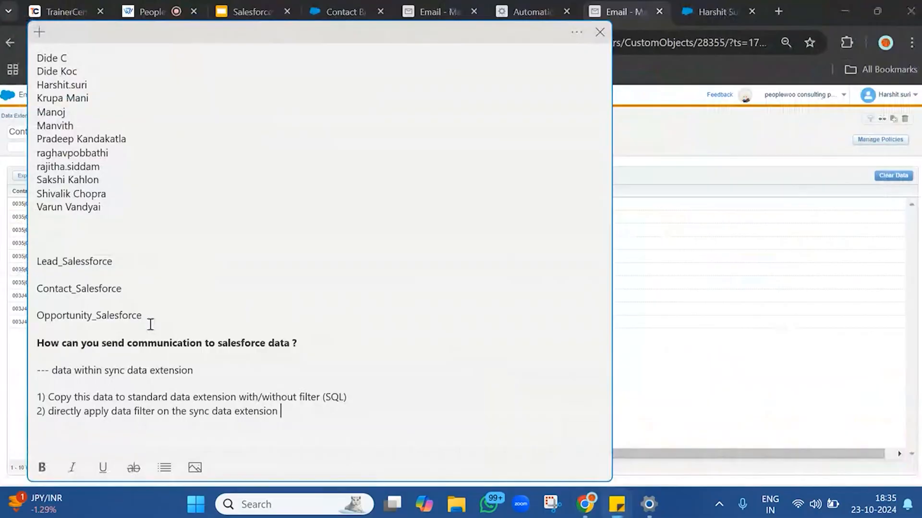
{"action": "triple_click", "coordinate": [127, 338]}
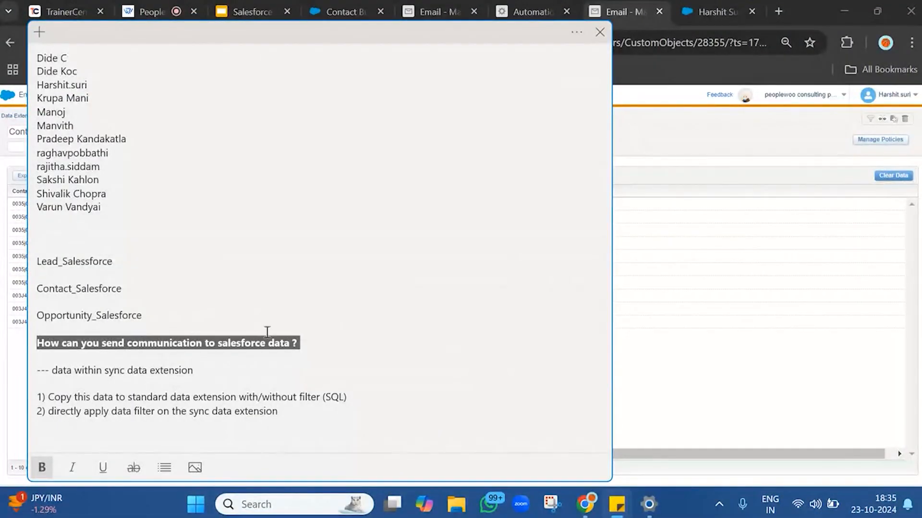
{"action": "triple_click", "coordinate": [48, 370]}
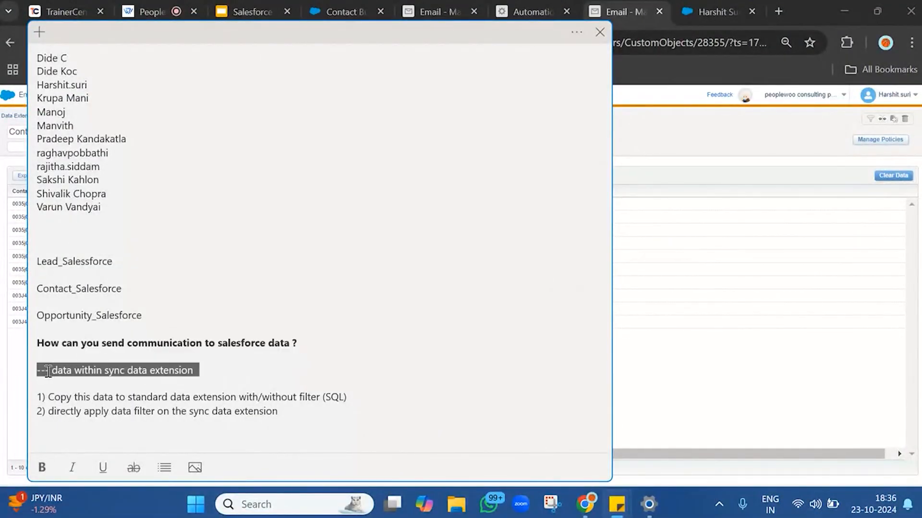
{"action": "triple_click", "coordinate": [63, 397]}
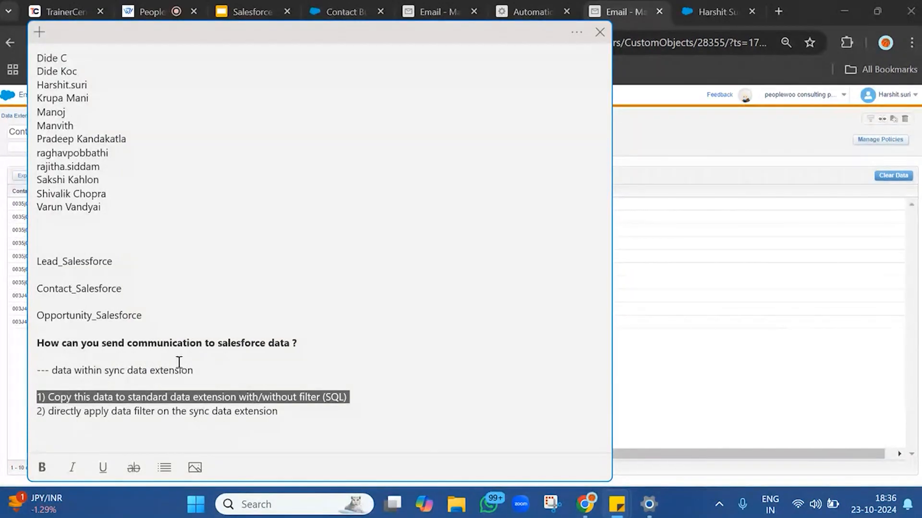
{"action": "triple_click", "coordinate": [79, 370]}
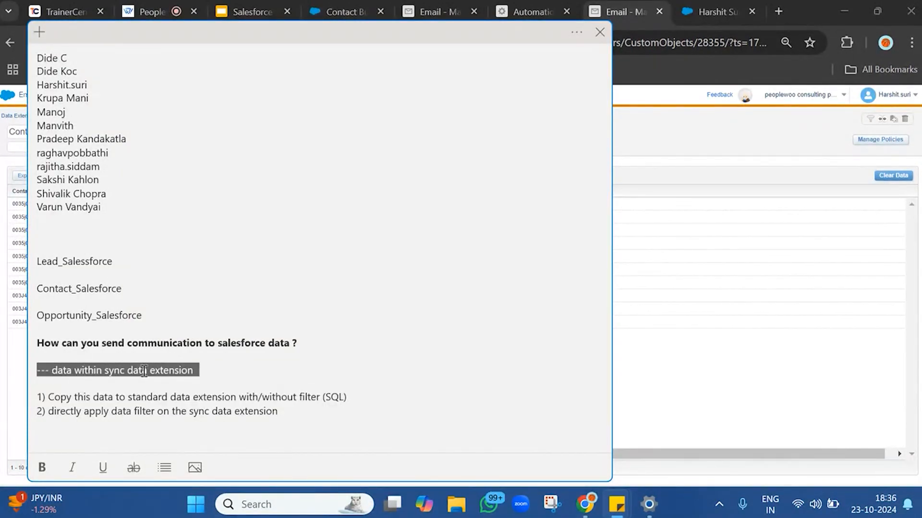
{"action": "left_click", "coordinate": [219, 368]}
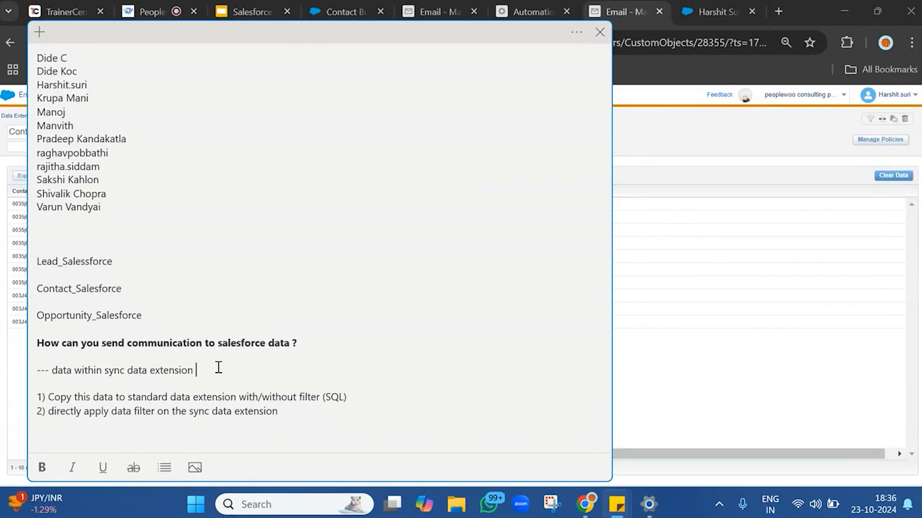
Relabel the two listed options in the note as a) and b).
{"action": "triple_click", "coordinate": [111, 397]}
{"action": "double_click", "coordinate": [112, 397]}
{"action": "left_click", "coordinate": [42, 398]}
{"action": "key", "text": "BackSpace"}
{"action": "type", "text": "a"}
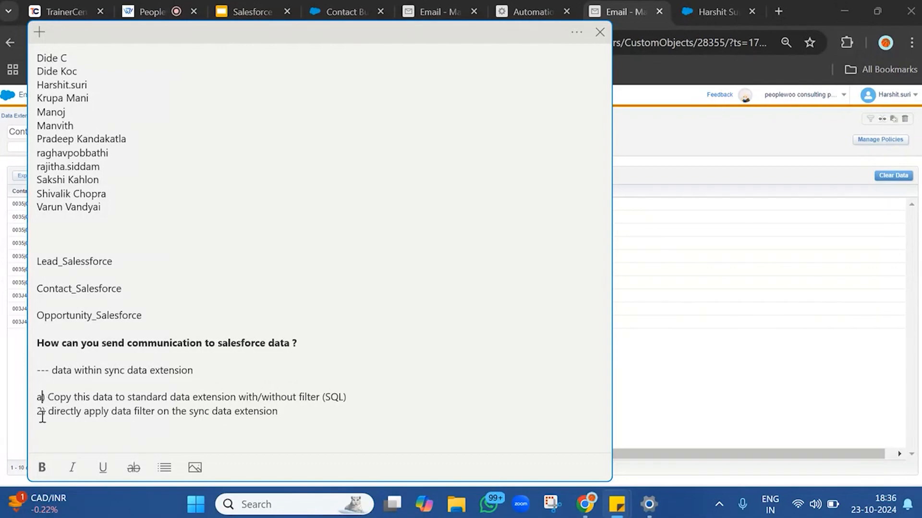
{"action": "key", "text": "BackSpace"}
{"action": "type", "text": "b"}
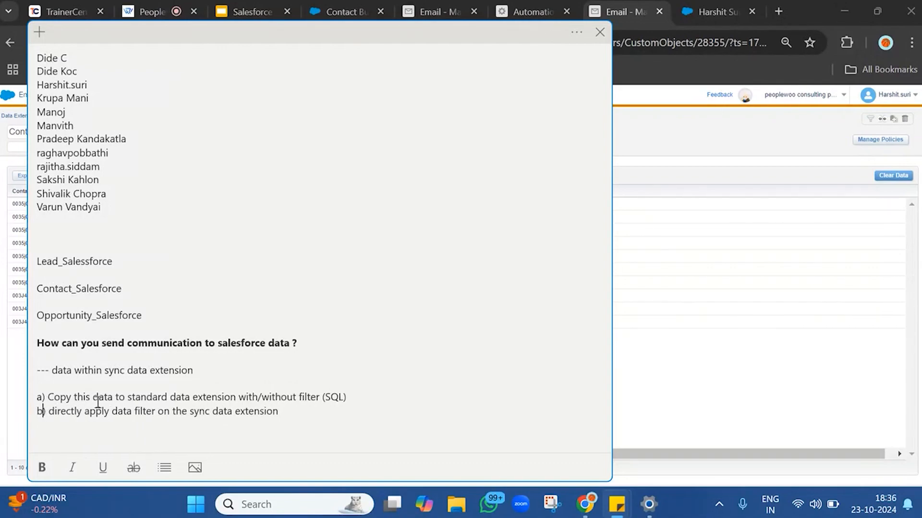
Append "--- Non Real Time" to the "data within sync data extension" line in the note.
{"action": "left_click", "coordinate": [249, 371]}
{"action": "type", "text": "--- NOn"}
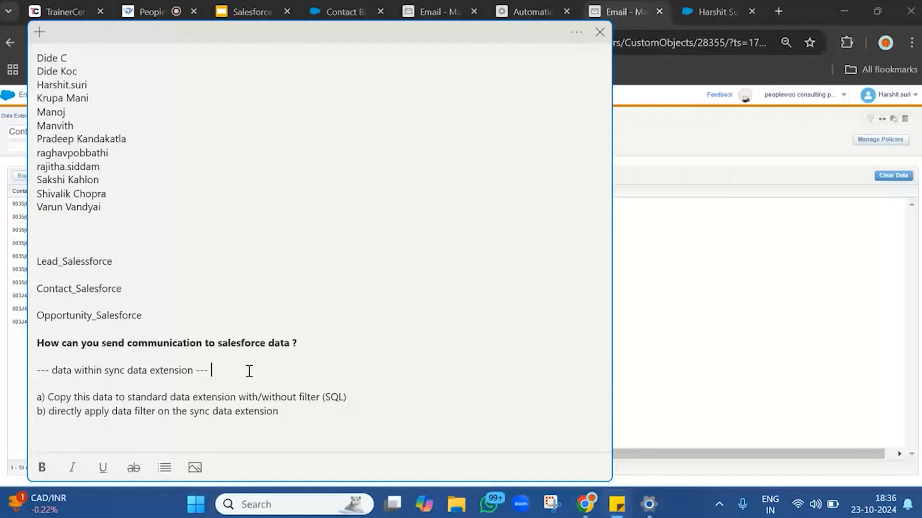
{"action": "key", "text": "BackSpace"}
{"action": "key", "text": "BackSpace"}
{"action": "type", "text": "o"}
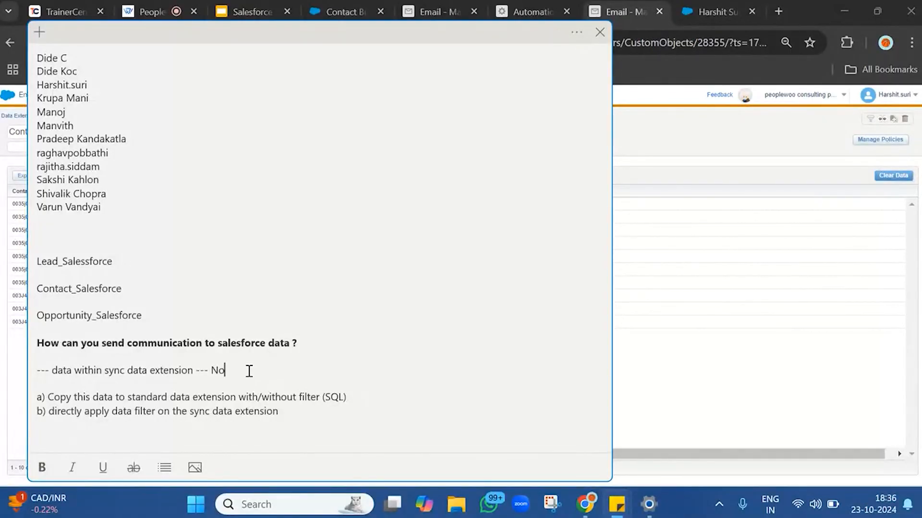
{"action": "type", "text": "n Real Time"}
Bold the "data within sync data extension --- Non Real Time" line and prefix it with "1)".
{"action": "triple_click", "coordinate": [311, 369]}
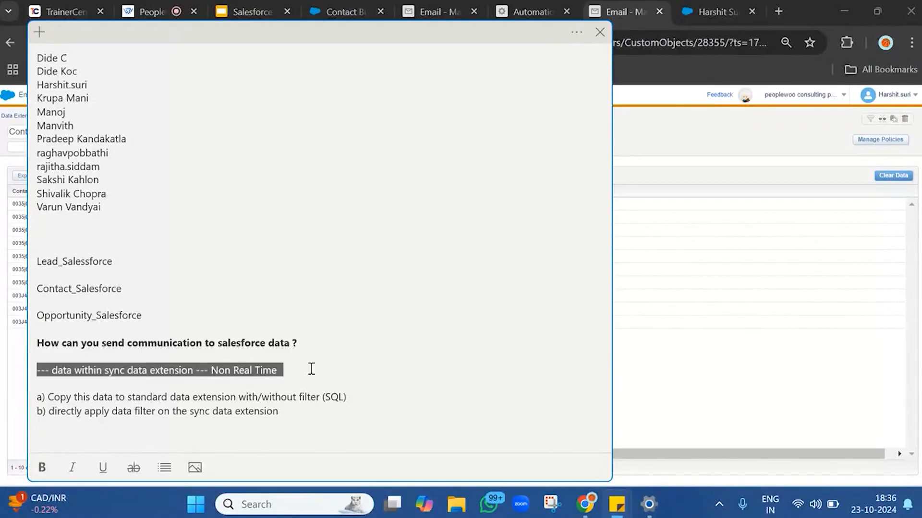
{"action": "key", "text": "ctrl+b"}
{"action": "left_click", "coordinate": [64, 371]}
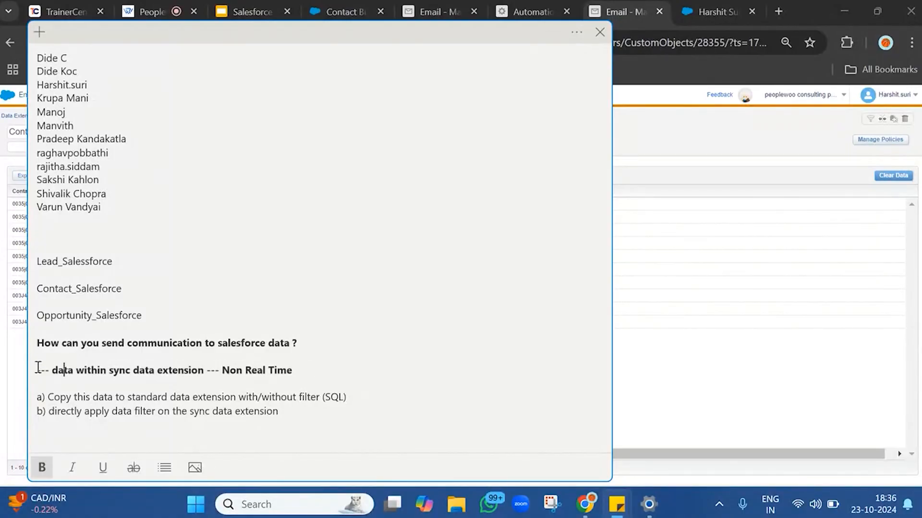
{"action": "left_click", "coordinate": [37, 370]}
{"action": "type", "text": "1)"}
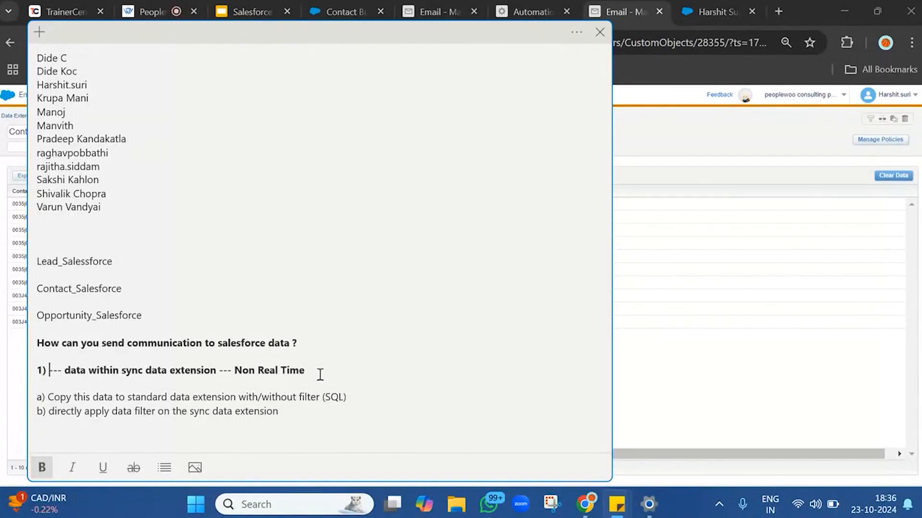
{"action": "left_click", "coordinate": [321, 374]}
{"action": "triple_click", "coordinate": [320, 374]}
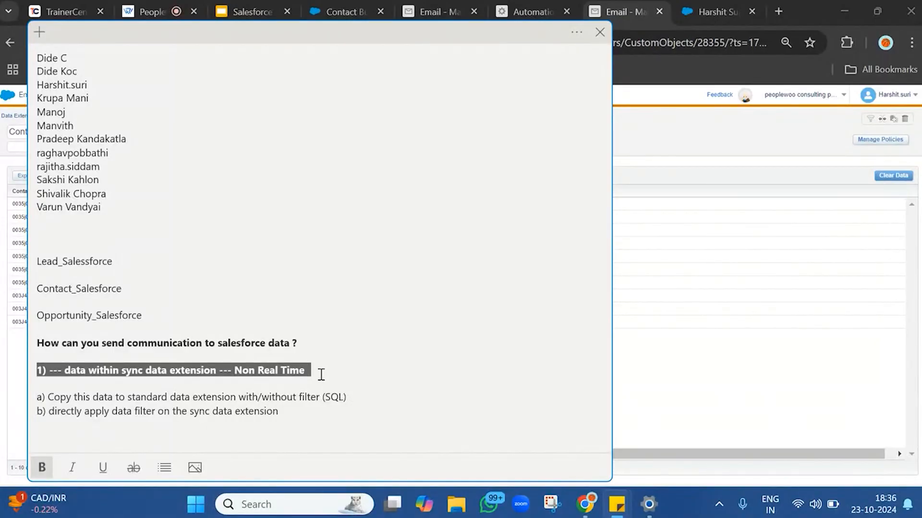